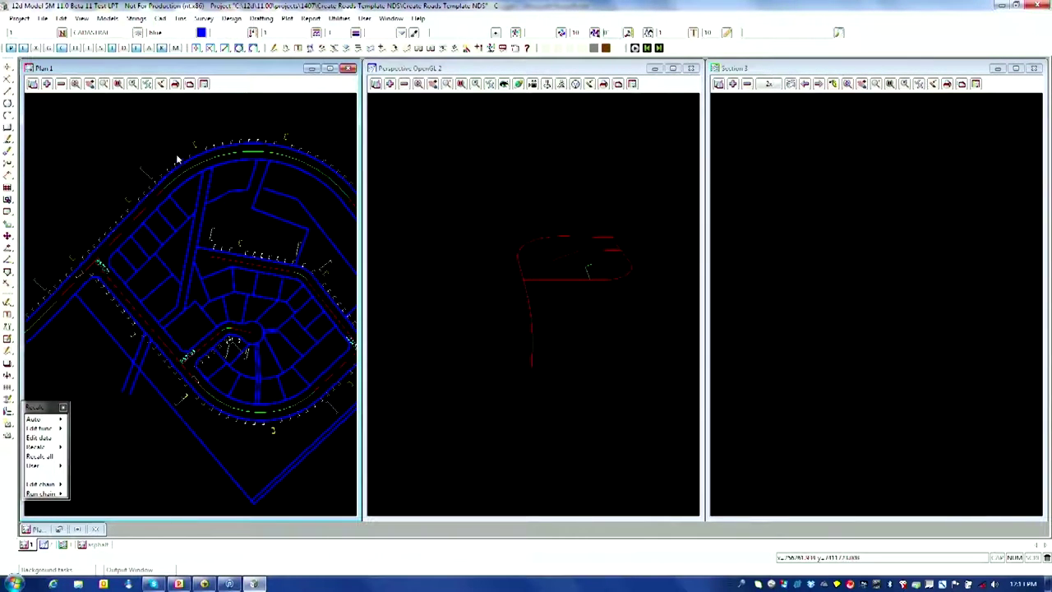
Open the Create Roads - Enhanced tool, load the CR Demo function and cancel the save project reminder.
click(231, 20)
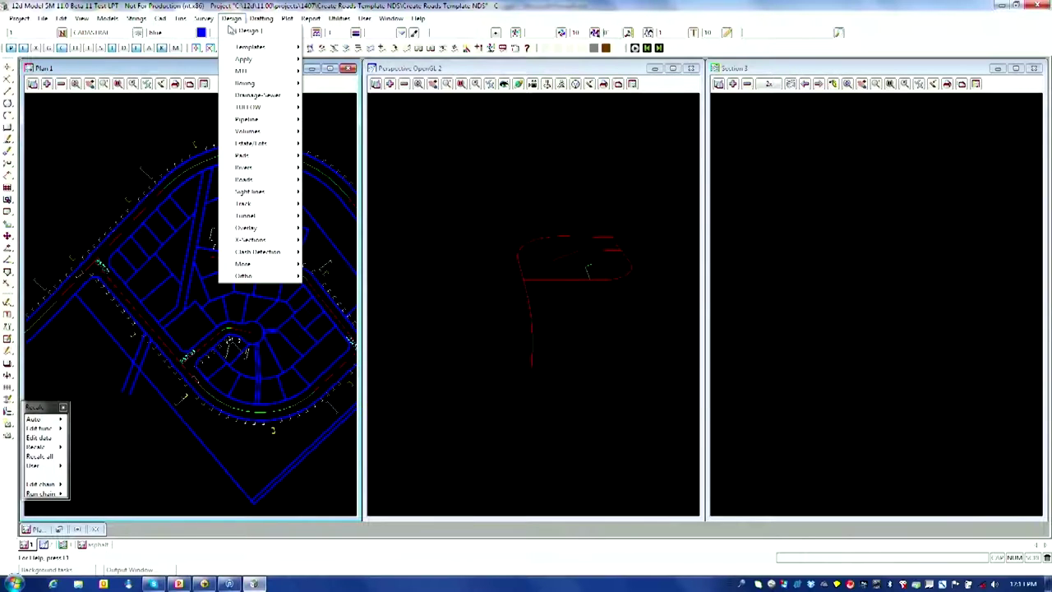
mouse_move(274, 180)
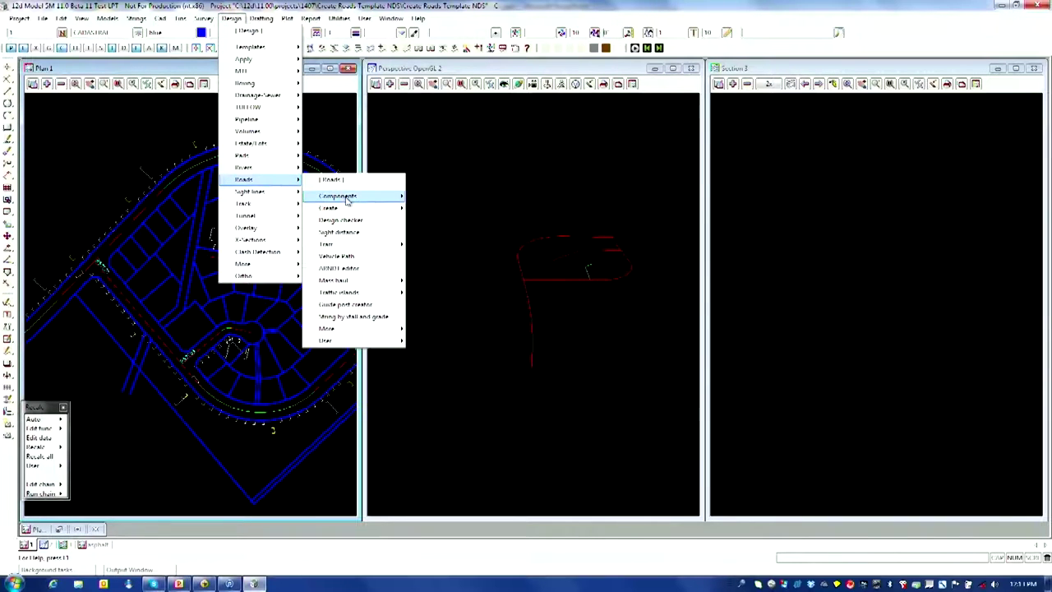
mouse_move(341, 196)
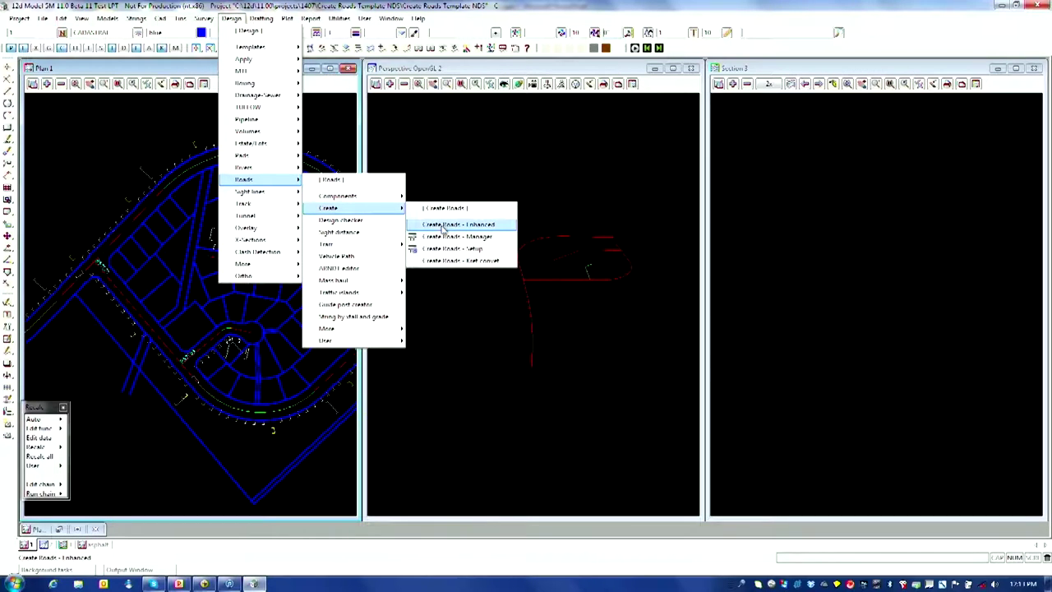
click(444, 225)
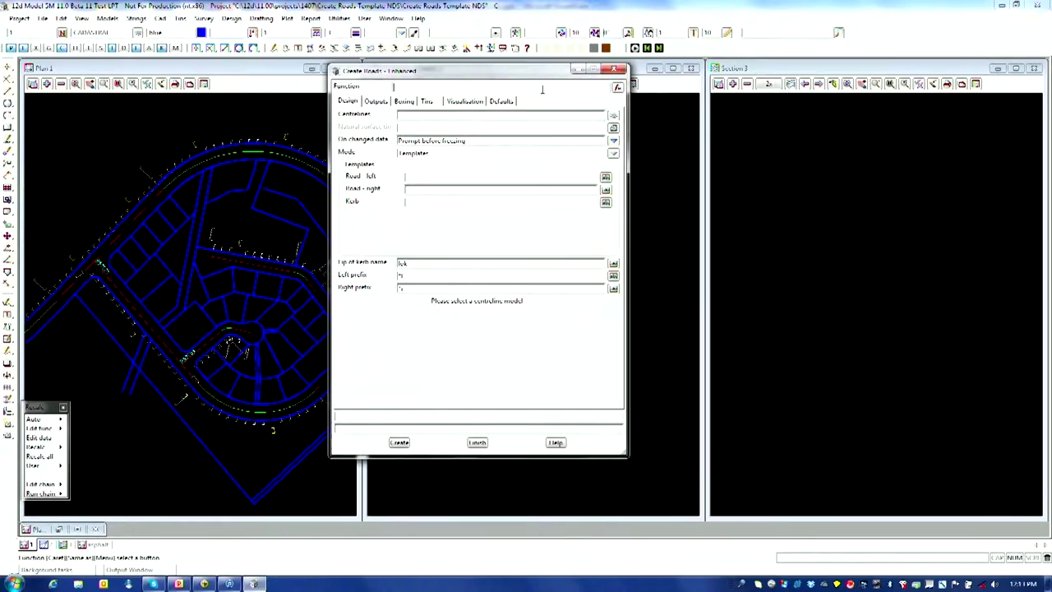
click(619, 90)
click(648, 118)
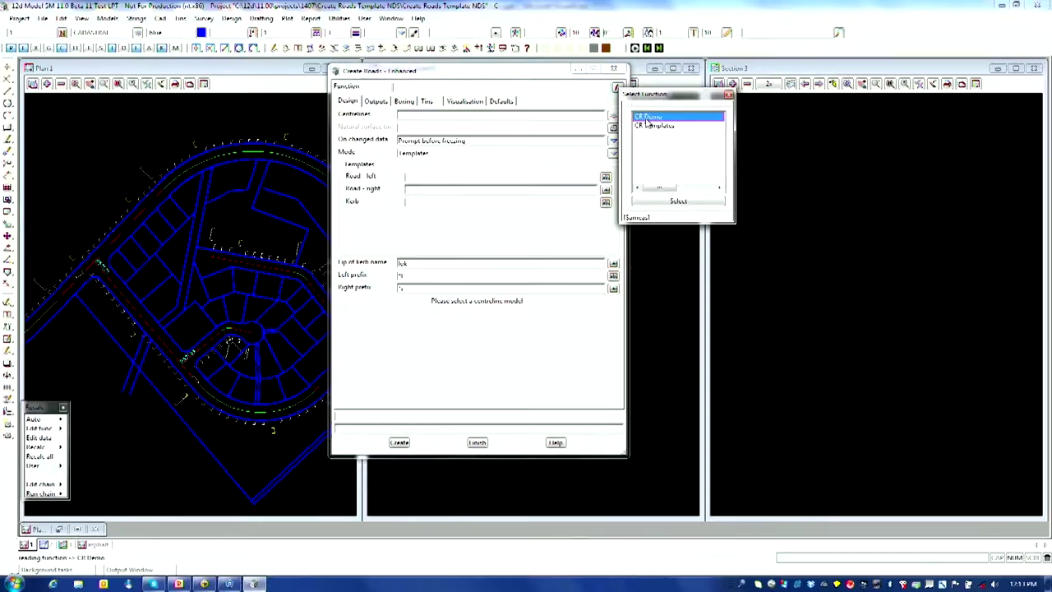
click(648, 120)
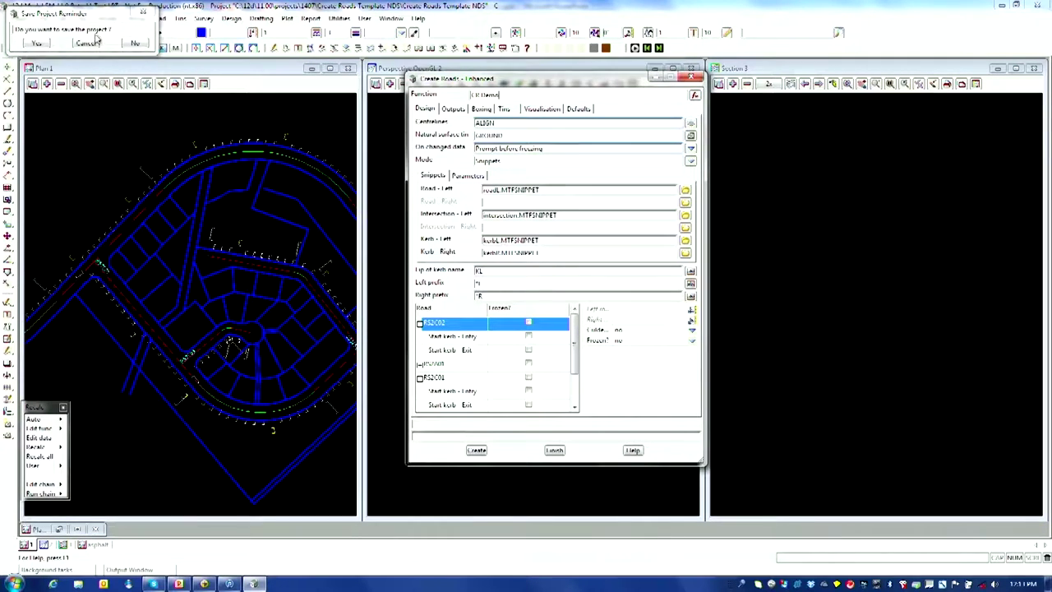
click(93, 43)
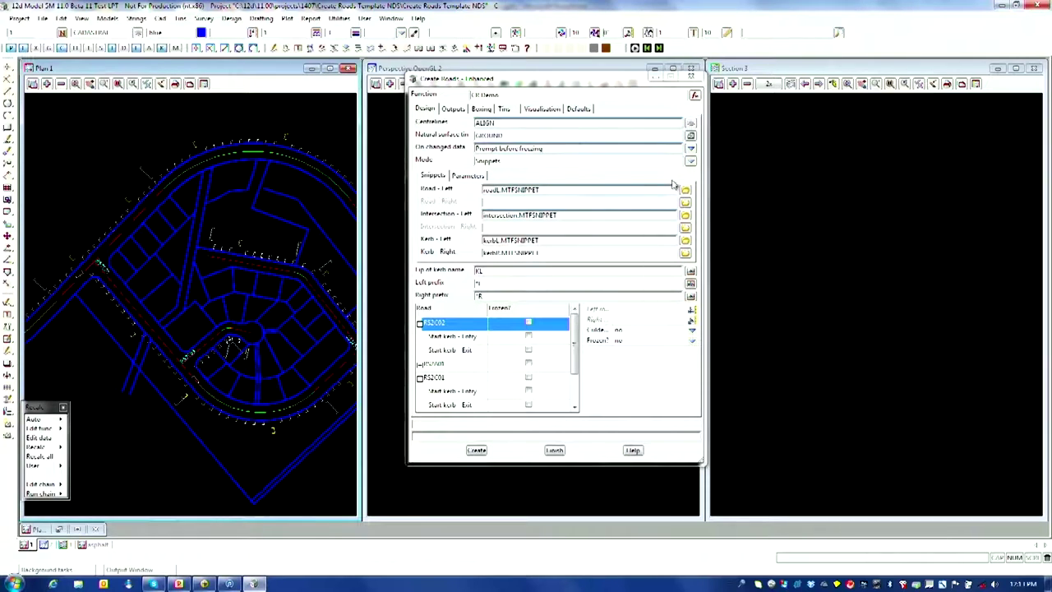
Switch the design mode to Templates, assigning the Road template to both road sides and the Kerb template to the kerb.
click(691, 163)
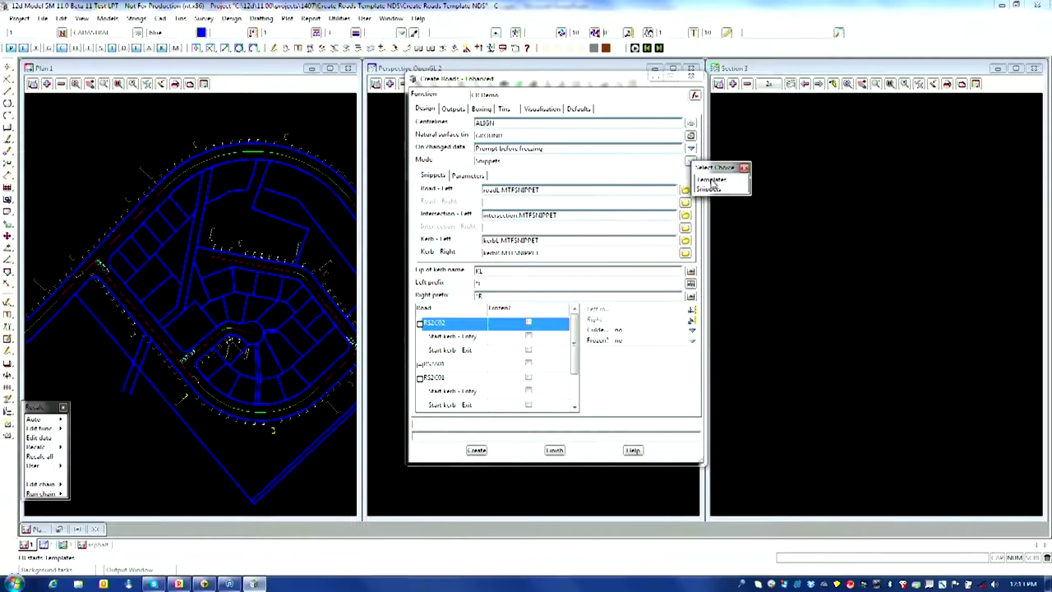
click(712, 181)
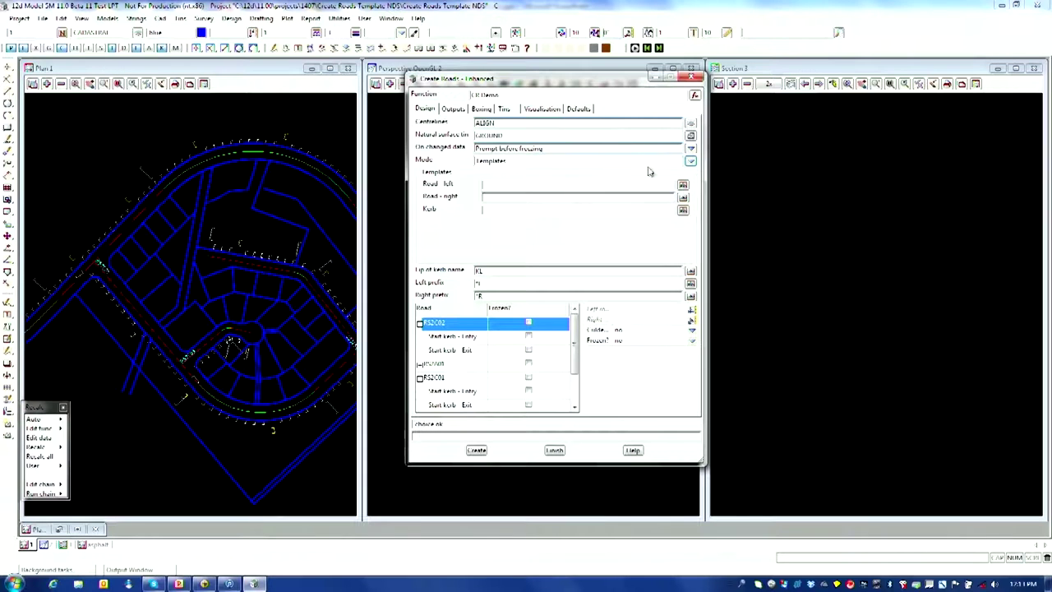
click(684, 185)
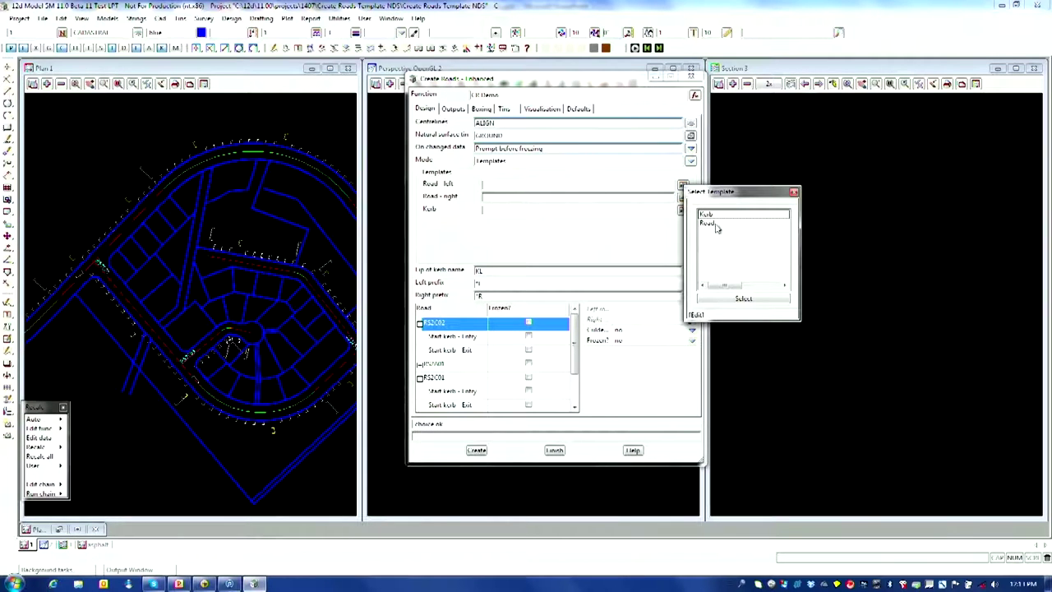
double_click(715, 226)
click(684, 198)
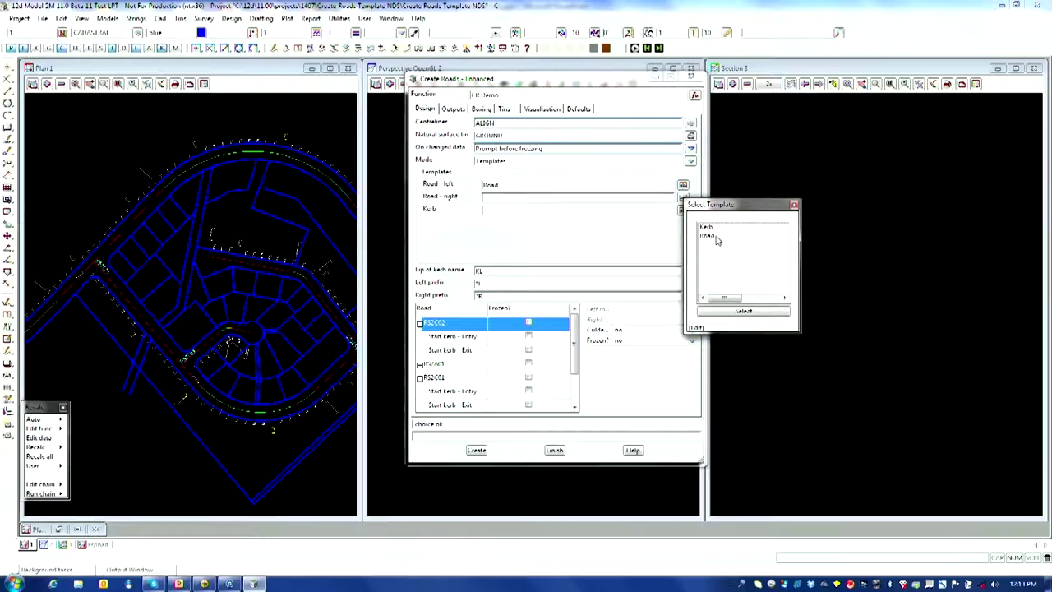
double_click(715, 236)
click(684, 212)
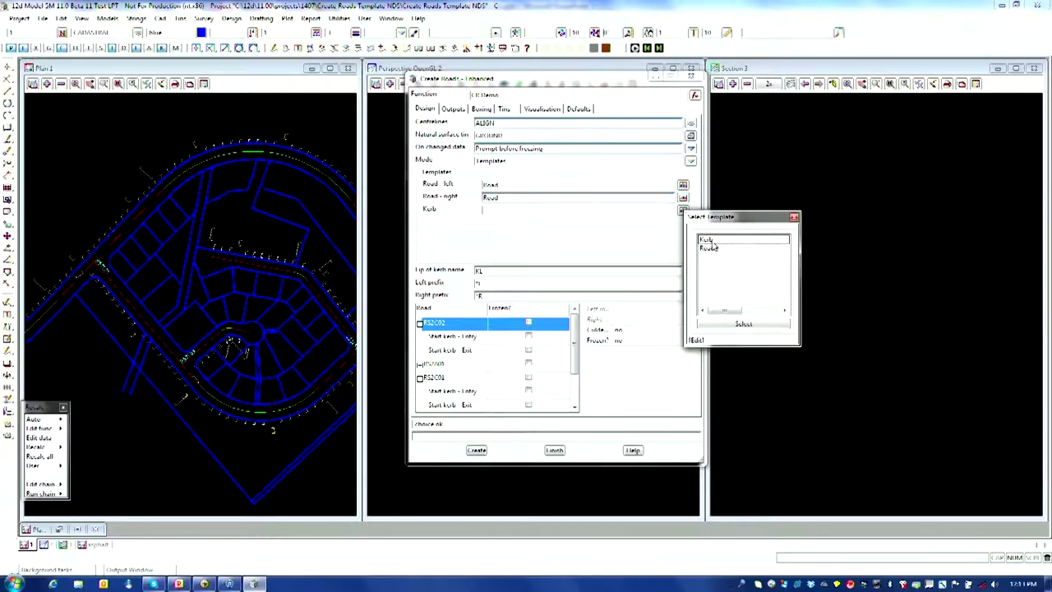
double_click(709, 239)
Review the fixed links of the Road template, checking each link's width, height, crossfall, name and colour.
click(684, 186)
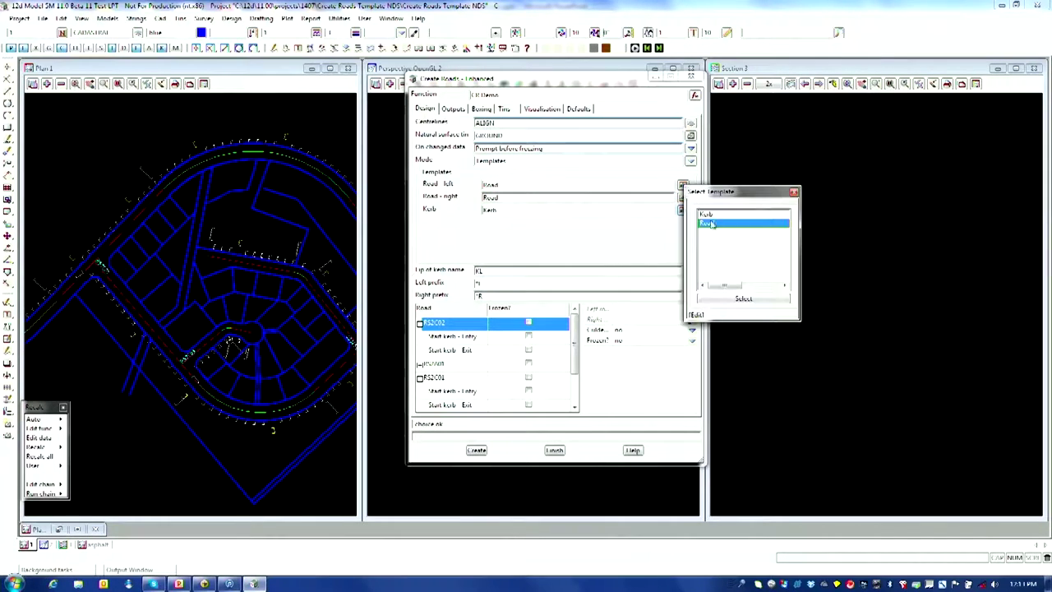
click(696, 315)
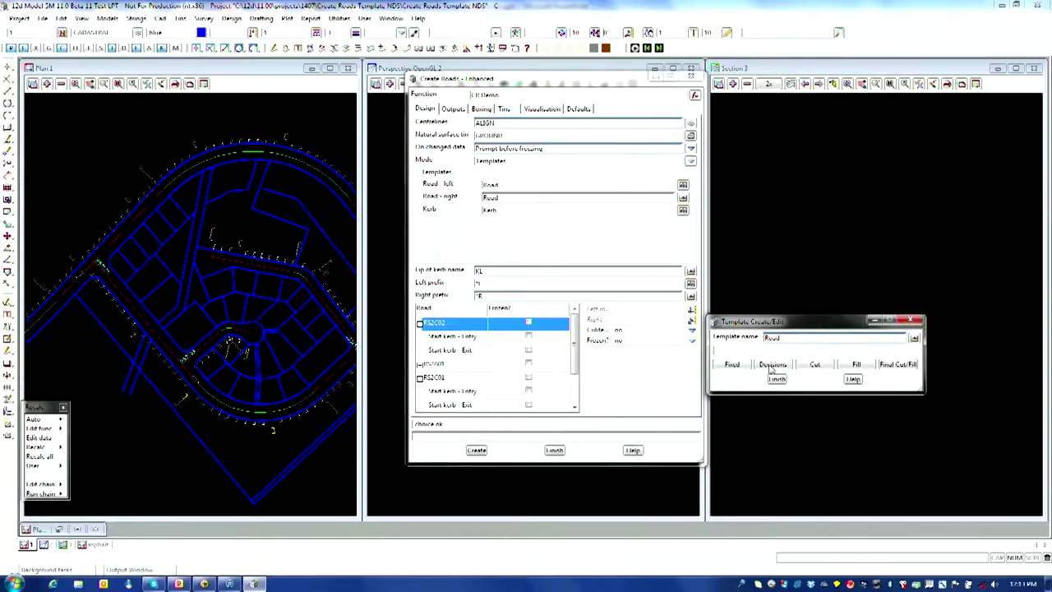
click(733, 365)
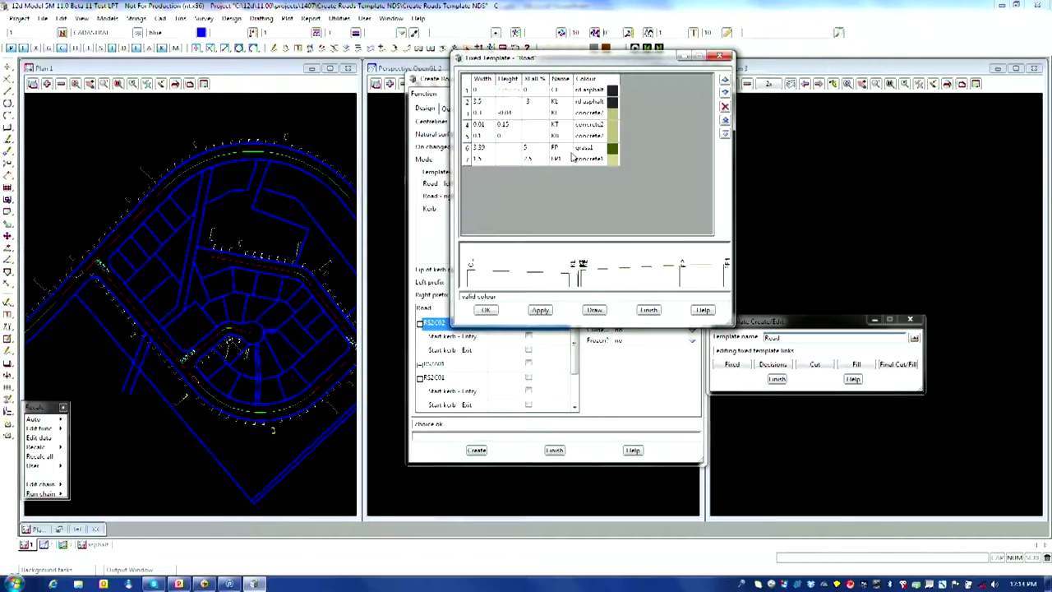
click(649, 313)
drag(513, 86, 485, 72)
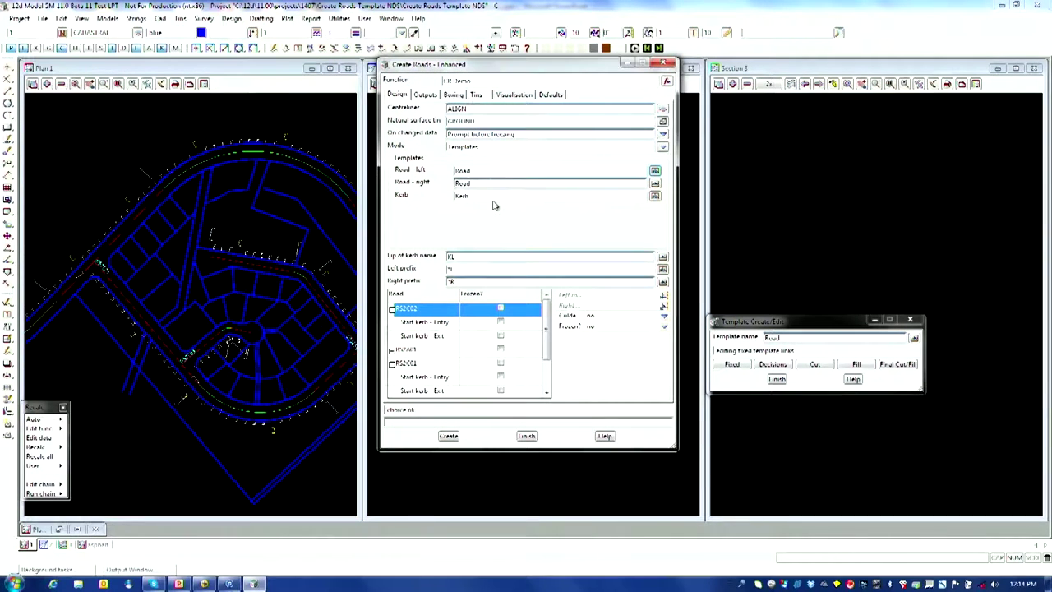
Review the fixed links of the Kerb template and close its link table.
click(655, 197)
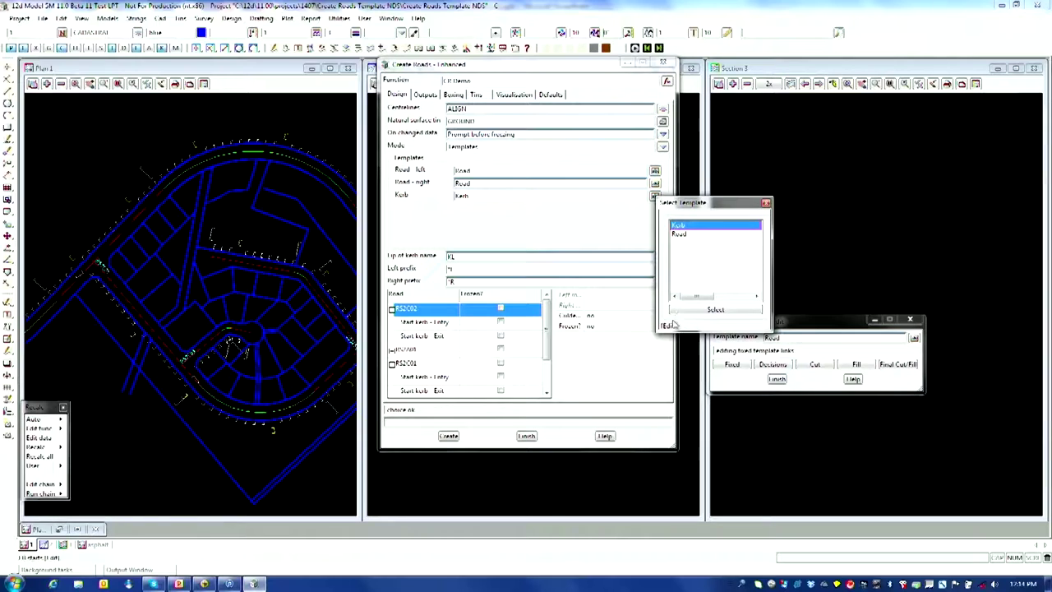
click(673, 326)
click(698, 375)
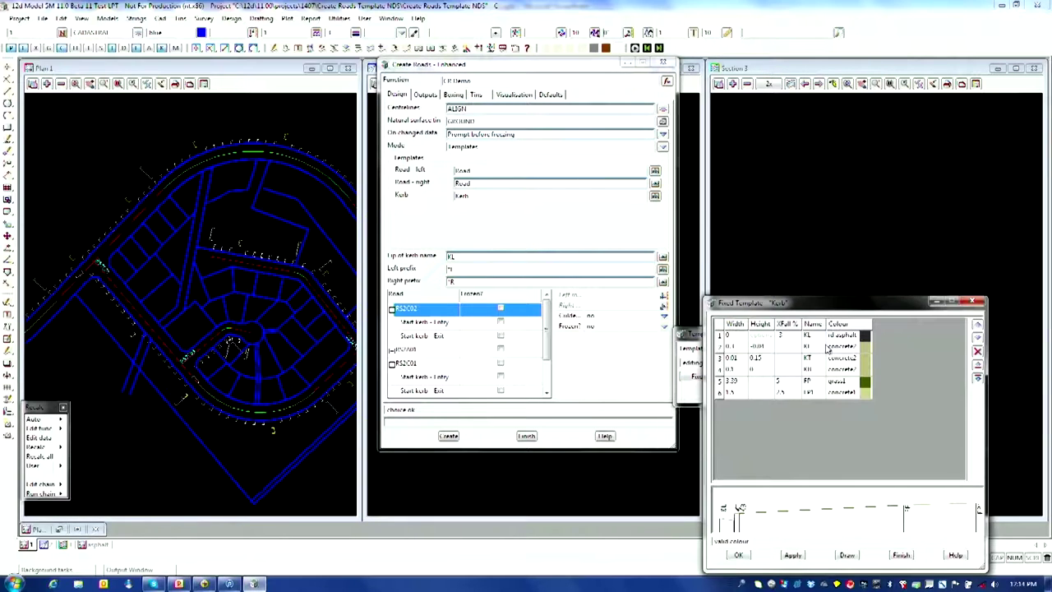
click(974, 302)
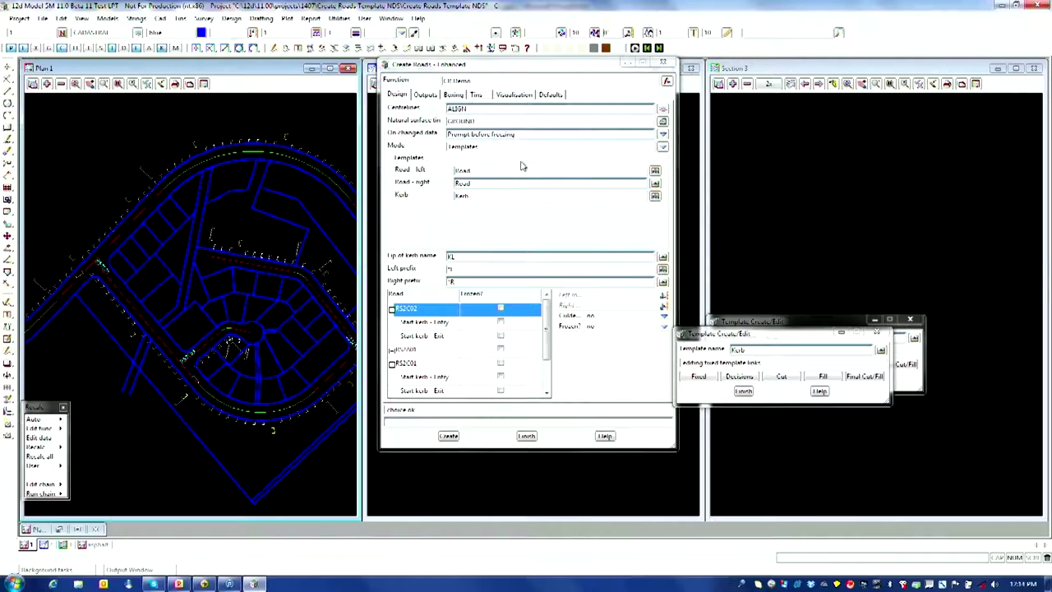
Examine the default road, kerb return and cul-de-sac values, and close the open template editors.
click(551, 95)
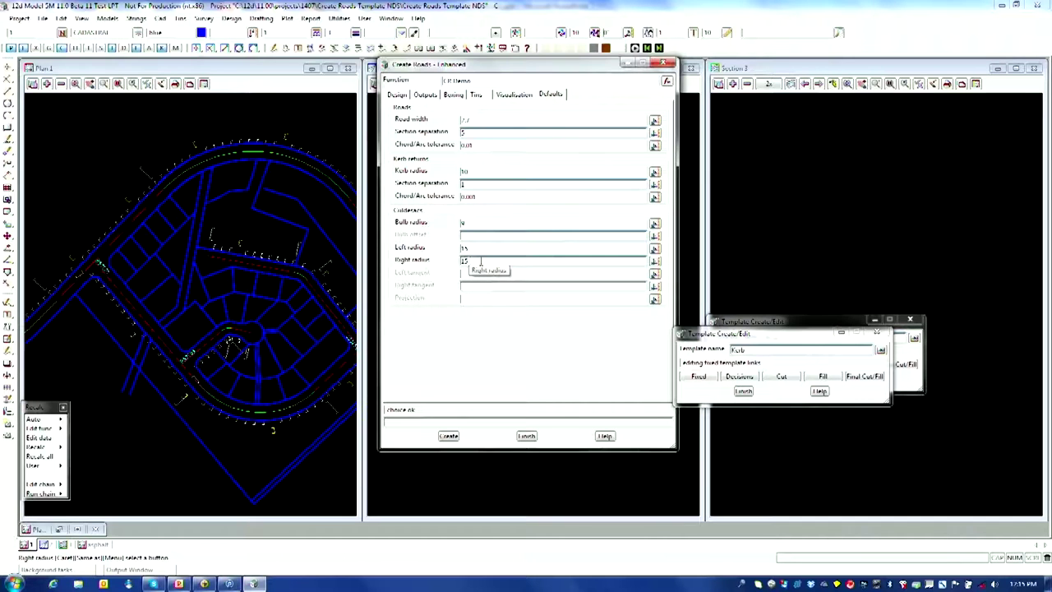
click(403, 95)
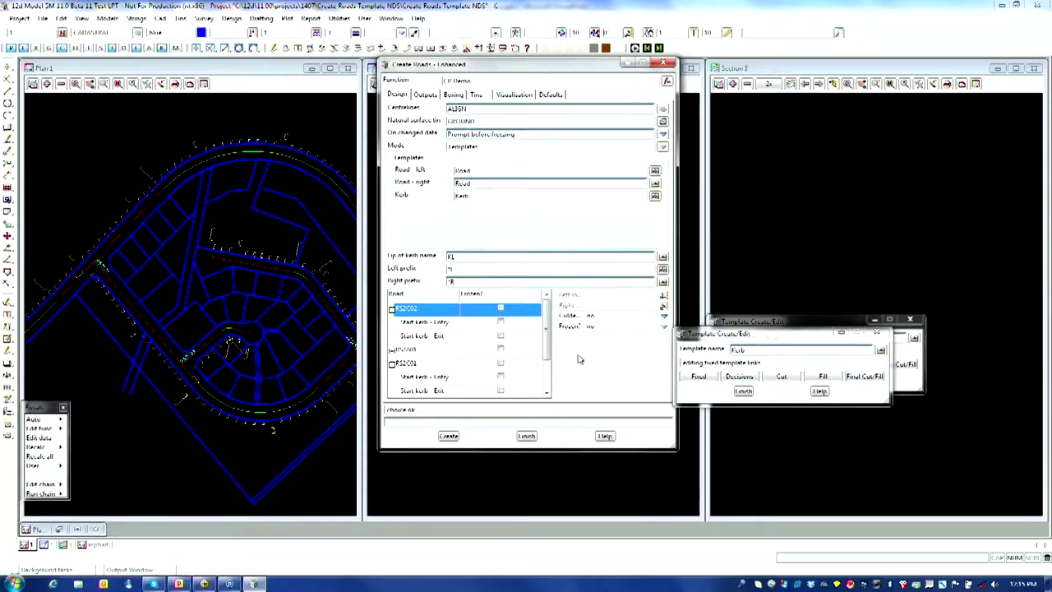
drag(678, 451, 698, 490)
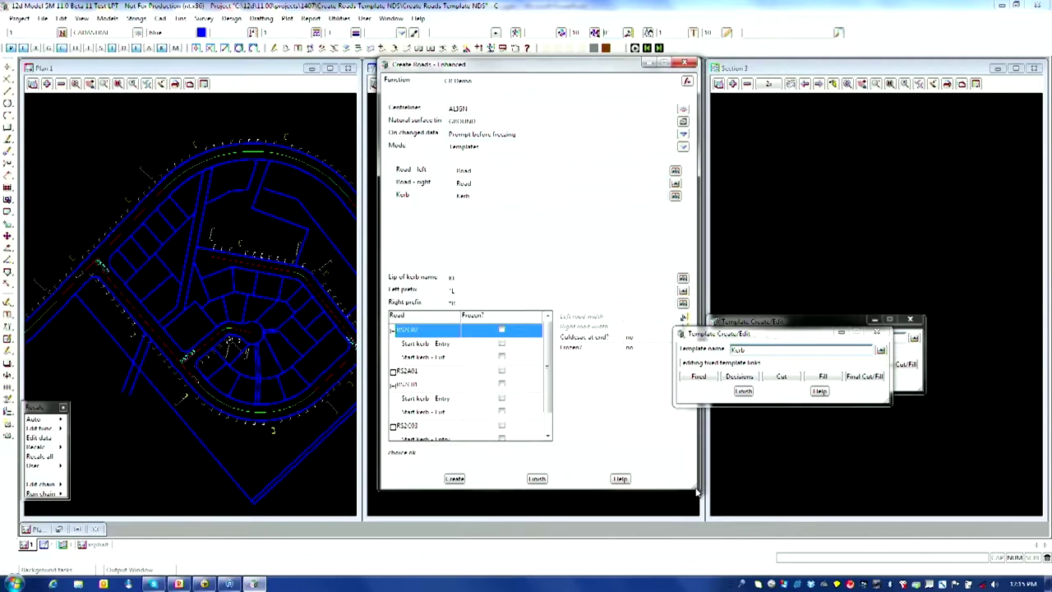
click(777, 380)
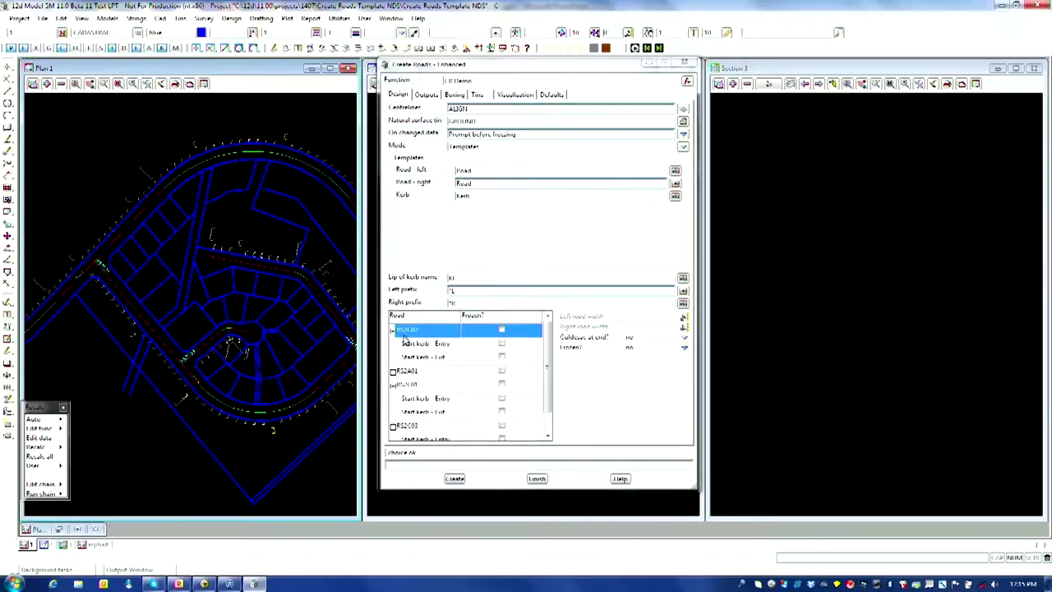
Set the cul-de-sac at end option to yes for road RS2C02.
scroll(221, 332, up, 2)
scroll(218, 312, down, 2)
scroll(315, 331, up, 2)
scroll(289, 324, down, 2)
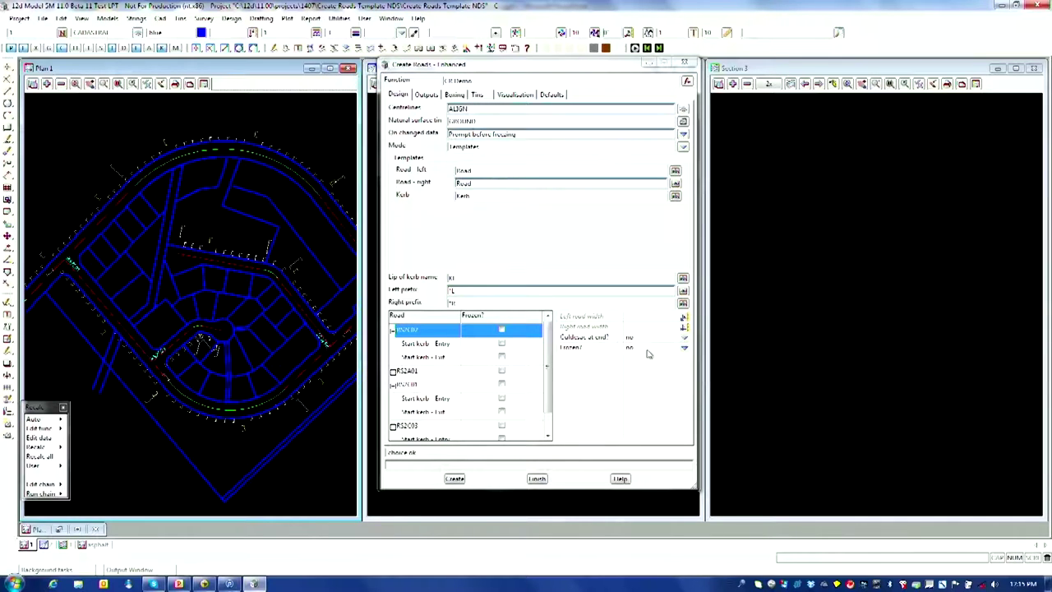
click(684, 345)
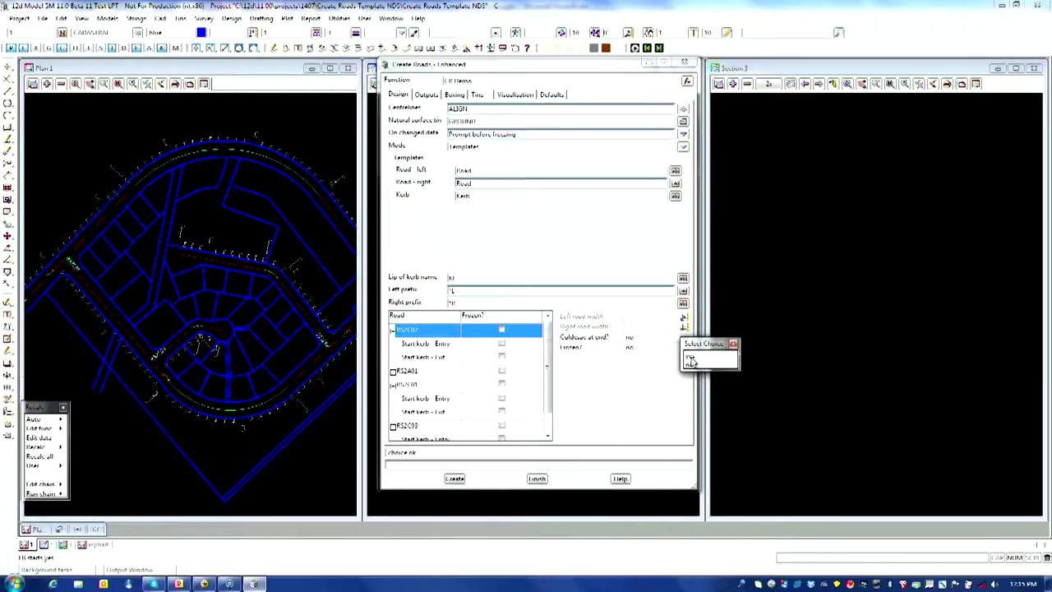
click(690, 360)
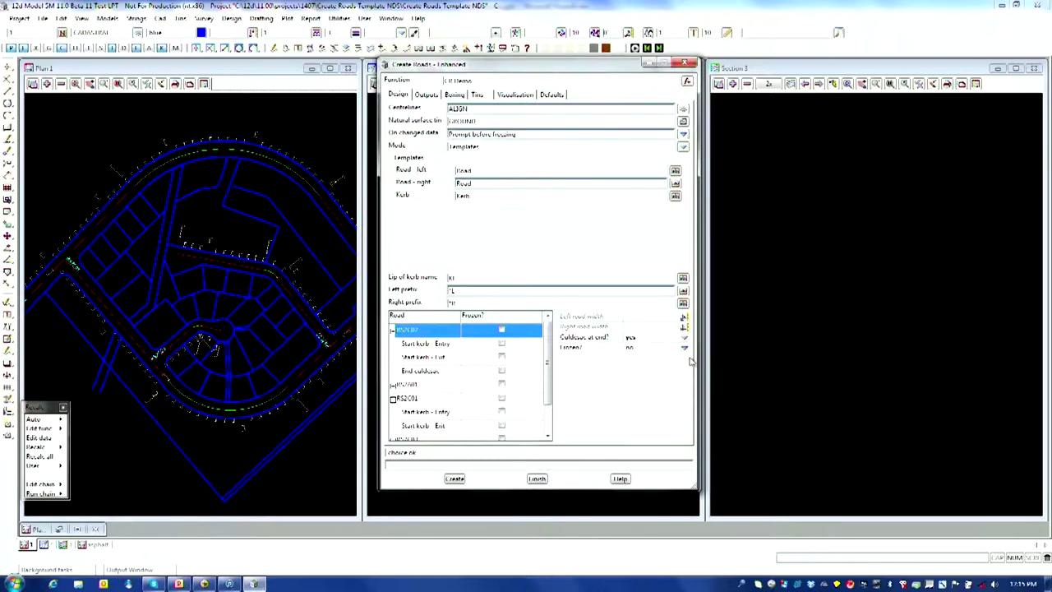
scroll(546, 368, down, 1)
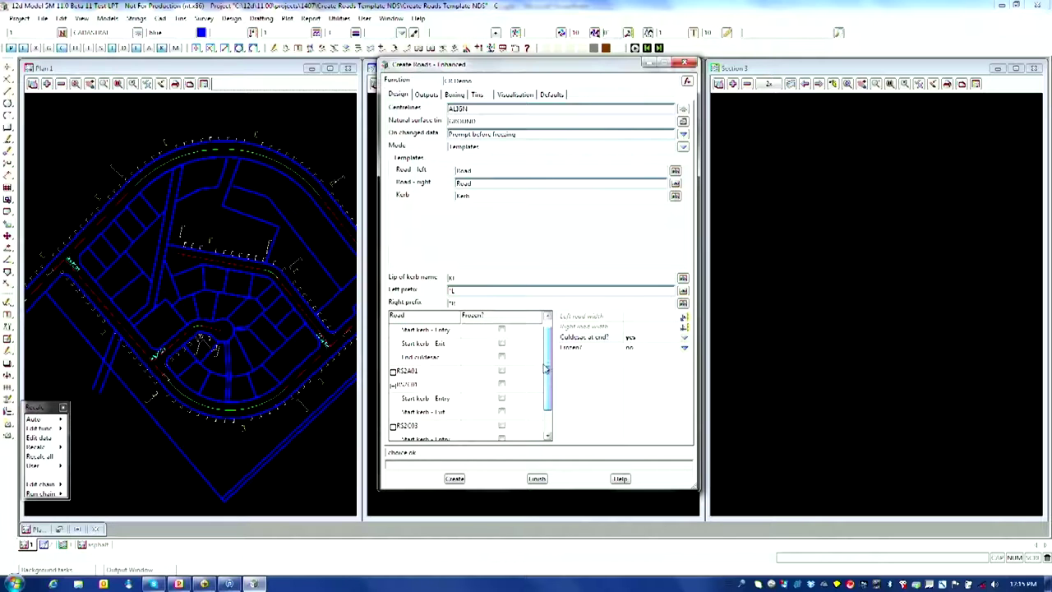
scroll(546, 369, up, 1)
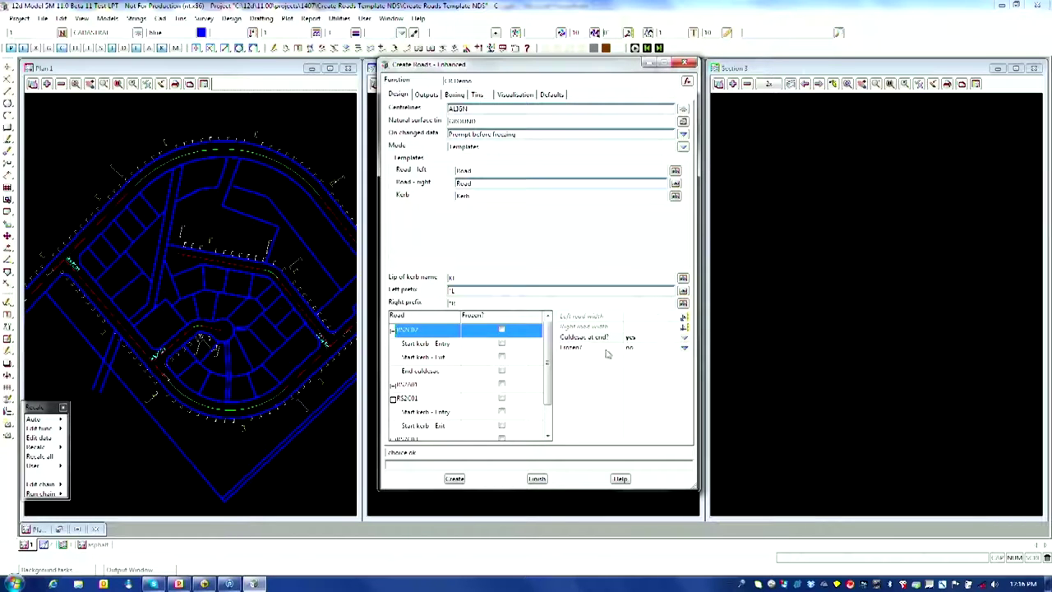
Clear the right and left widths of the end cul-de-sac on road RS2C02.
click(434, 373)
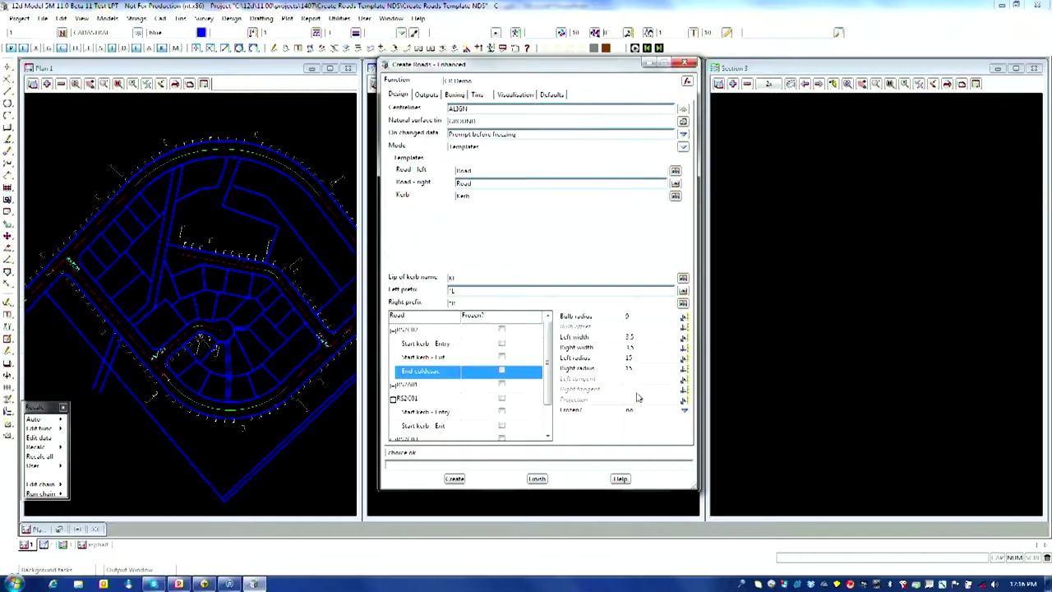
click(635, 347)
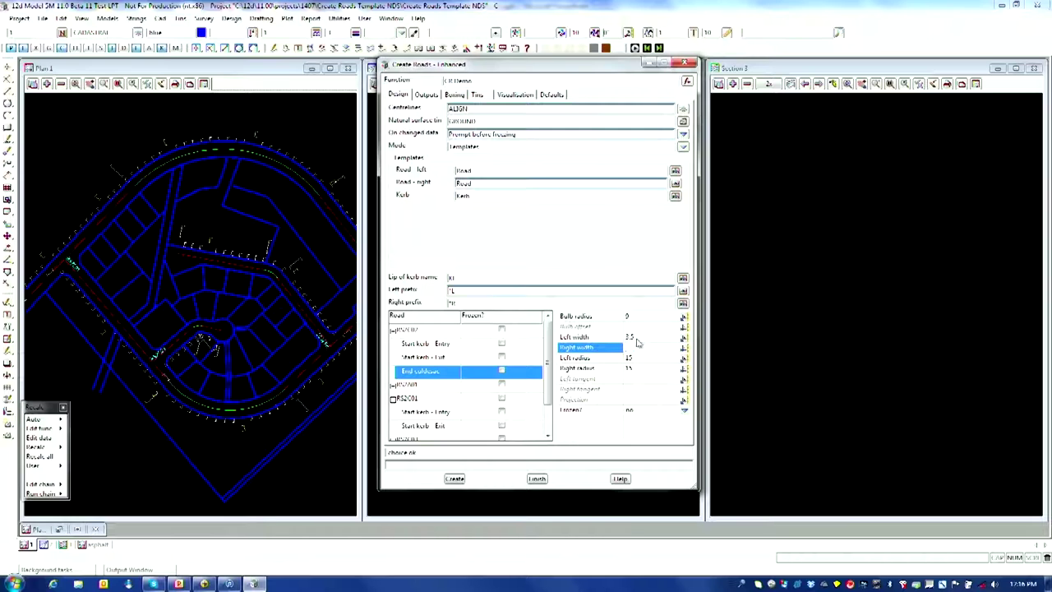
key(Up)
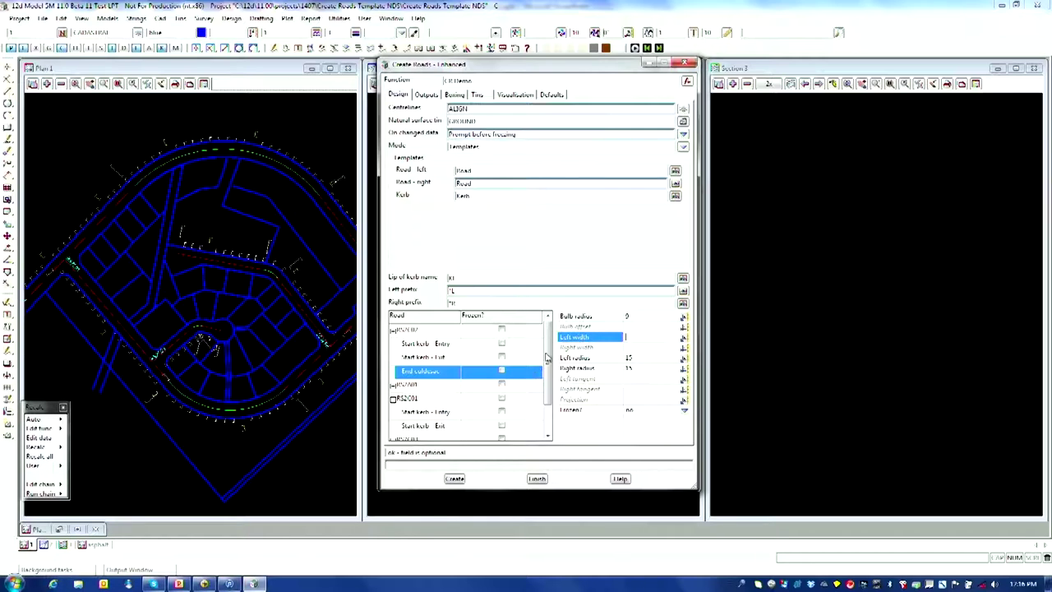
Set the left and right road widths of road RS2A01 to 4.7.
scroll(548, 358, down, 1)
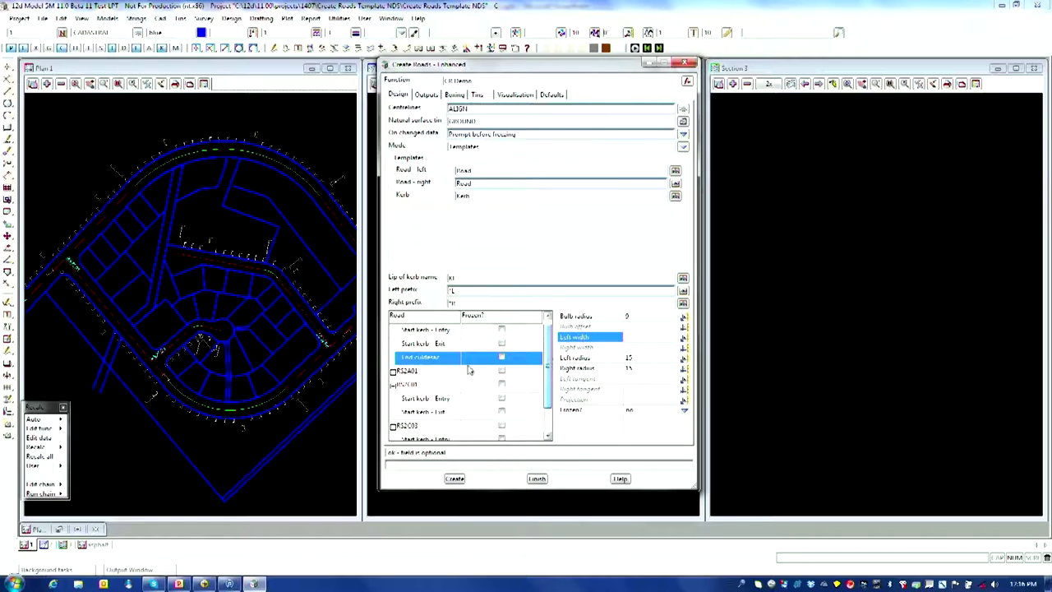
click(427, 374)
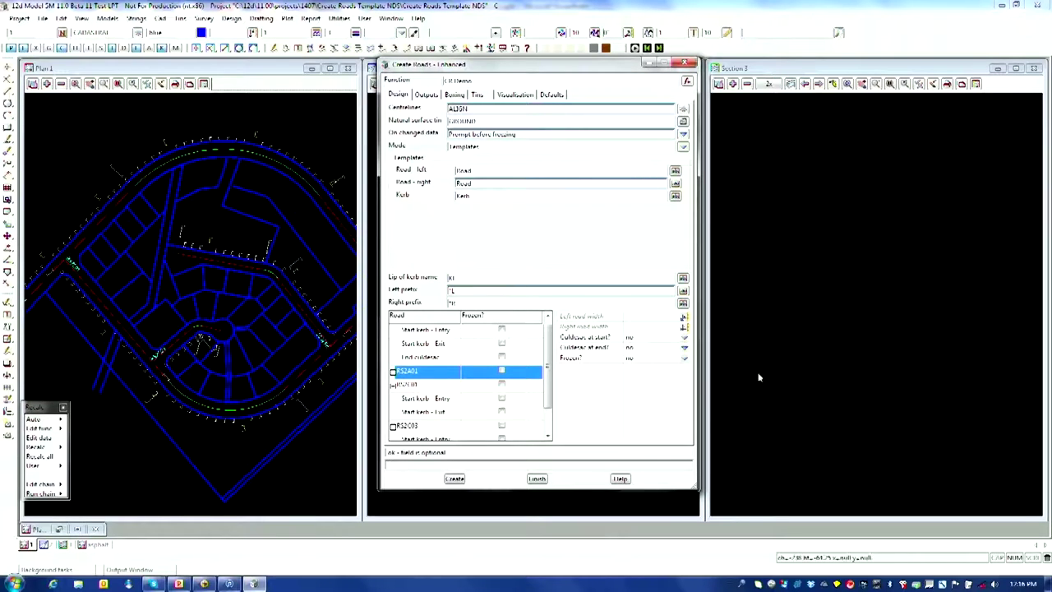
click(650, 320)
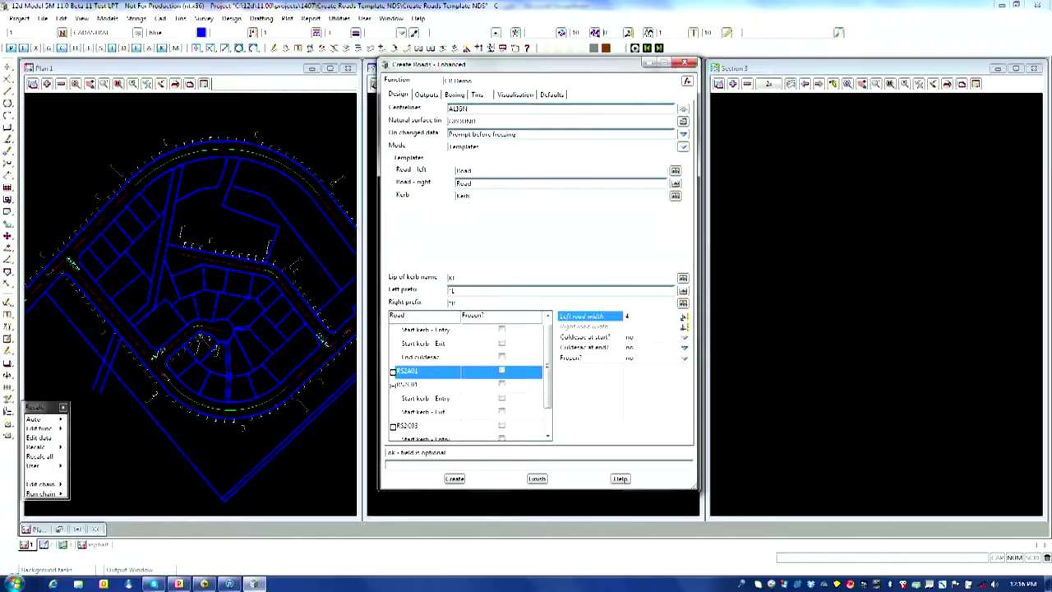
text(.7)
key(Return)
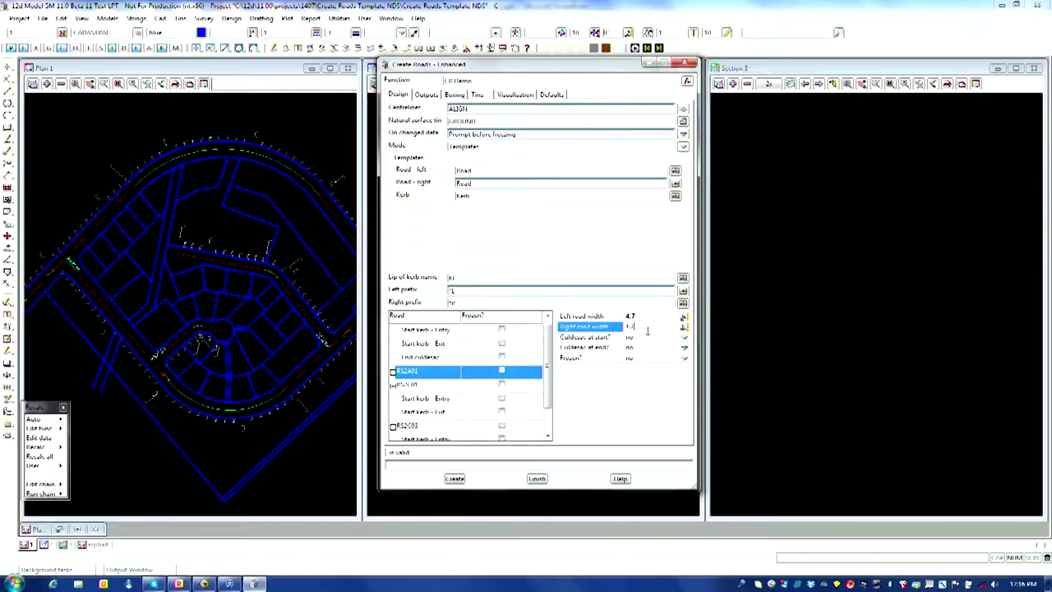
Set the left and right road widths of road RS2C01 to 4.7.
click(444, 386)
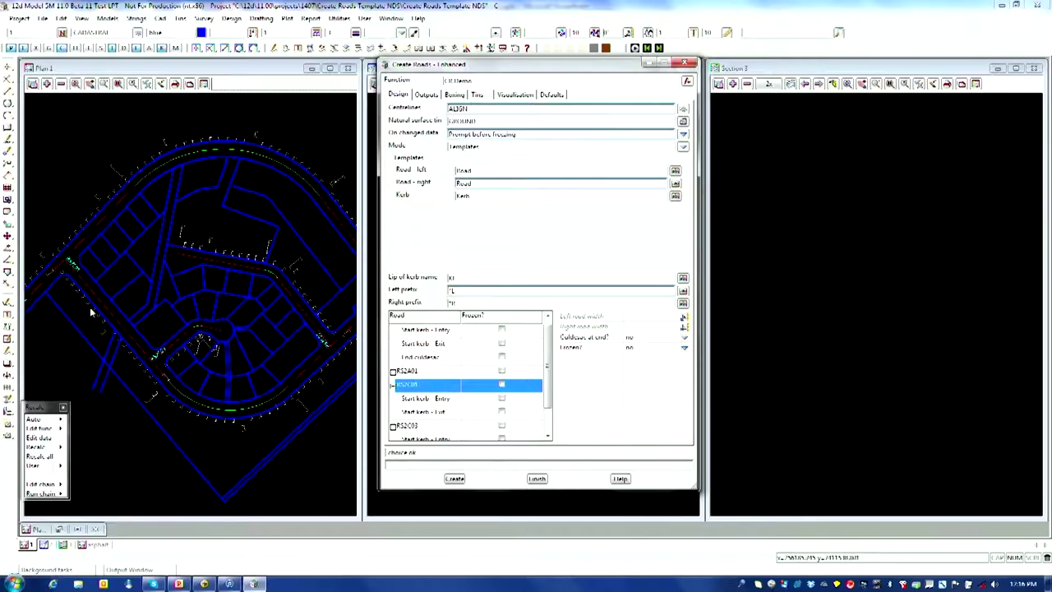
click(638, 319)
text(4.7)
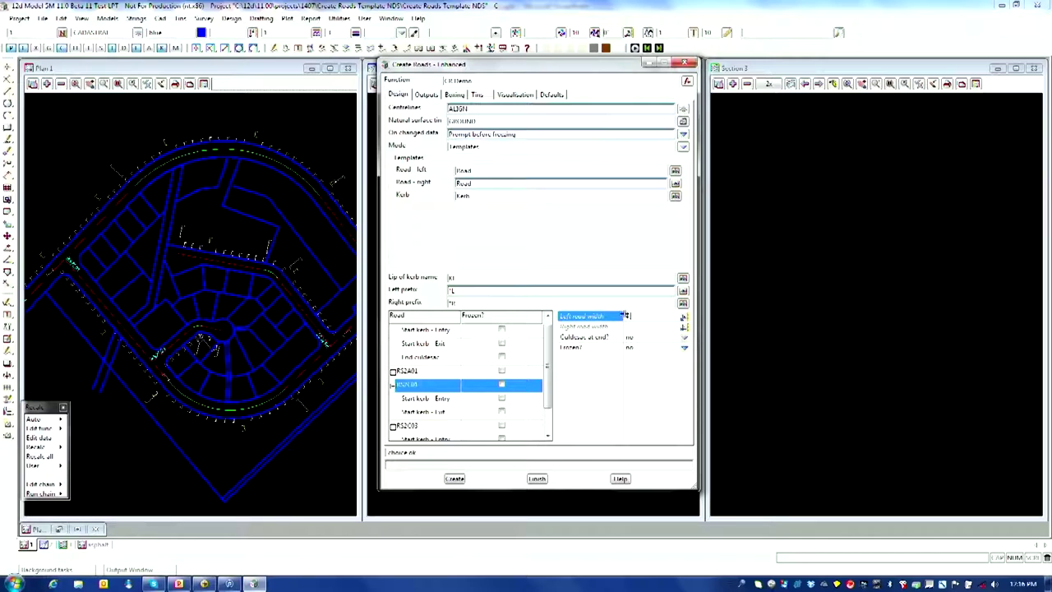
key(Return)
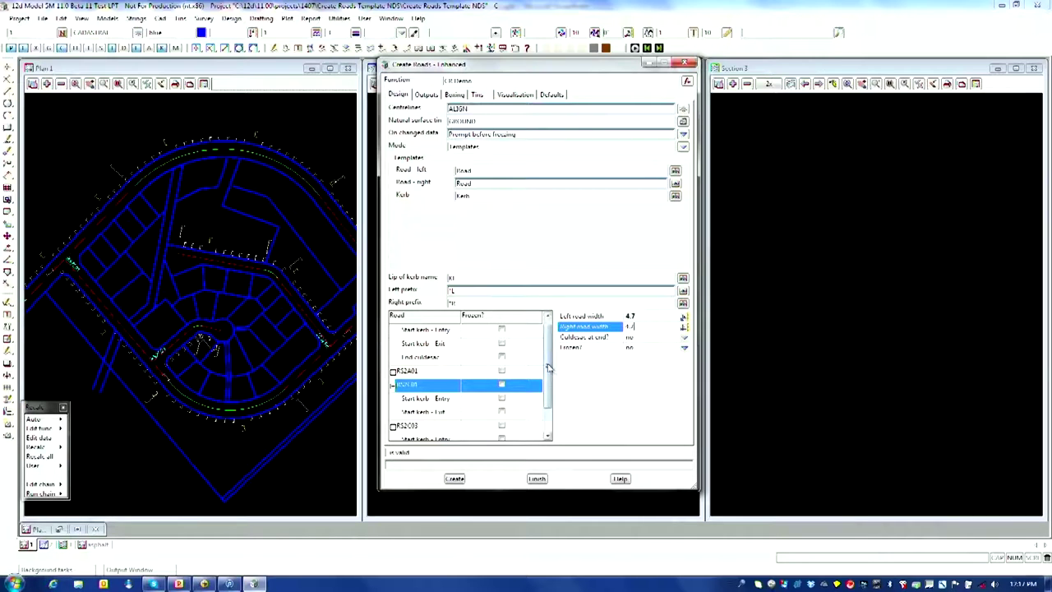
Set the cul-de-sac at end option to yes for road RS2C03.
click(549, 399)
click(426, 402)
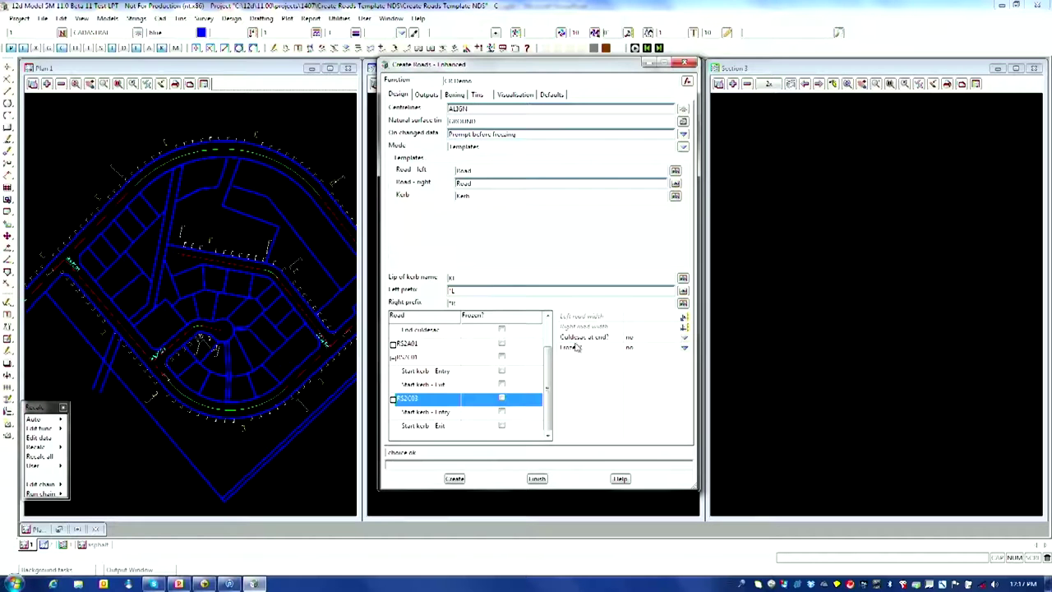
click(685, 347)
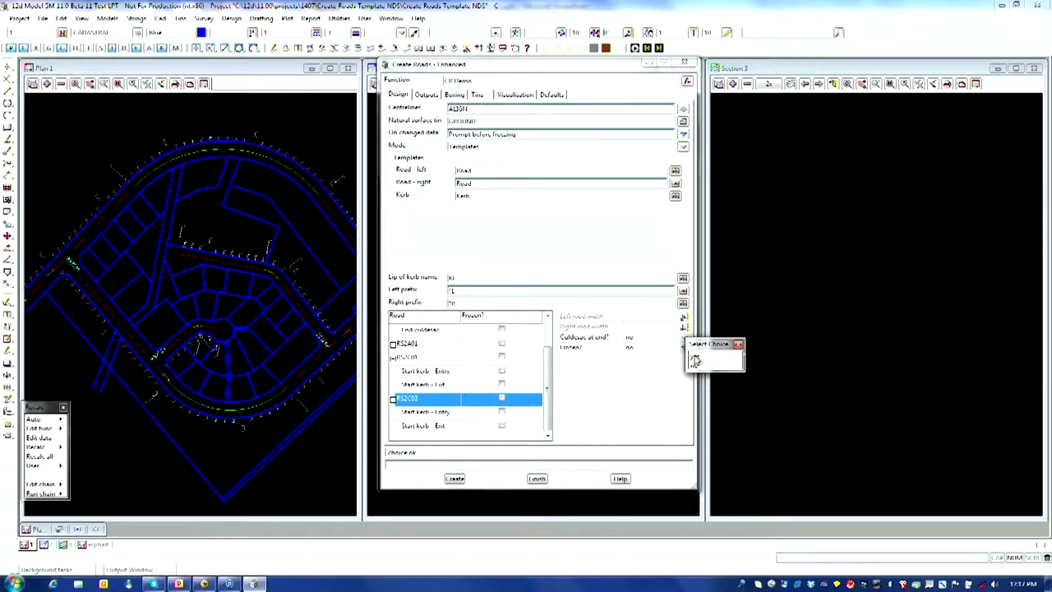
click(695, 356)
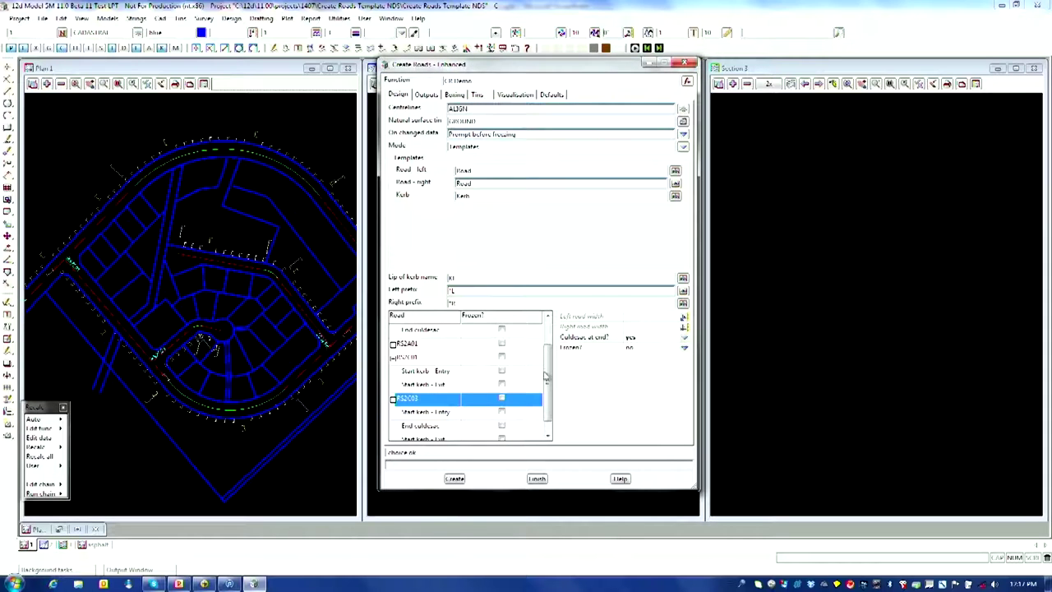
Clear the left and right widths of the end cul-de-sac on road RS2C03.
scroll(545, 376, down, 1)
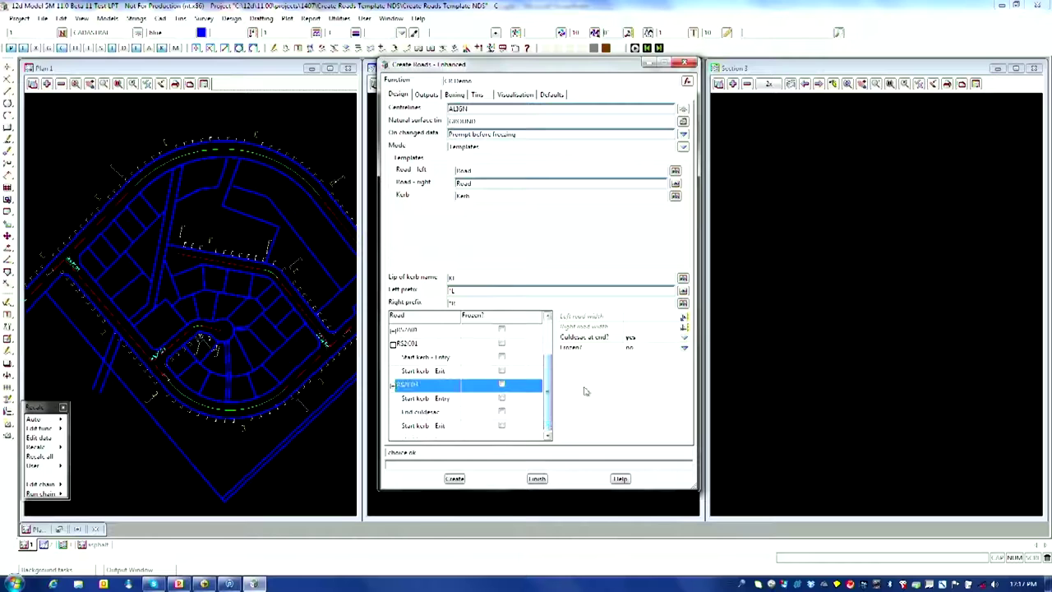
click(444, 412)
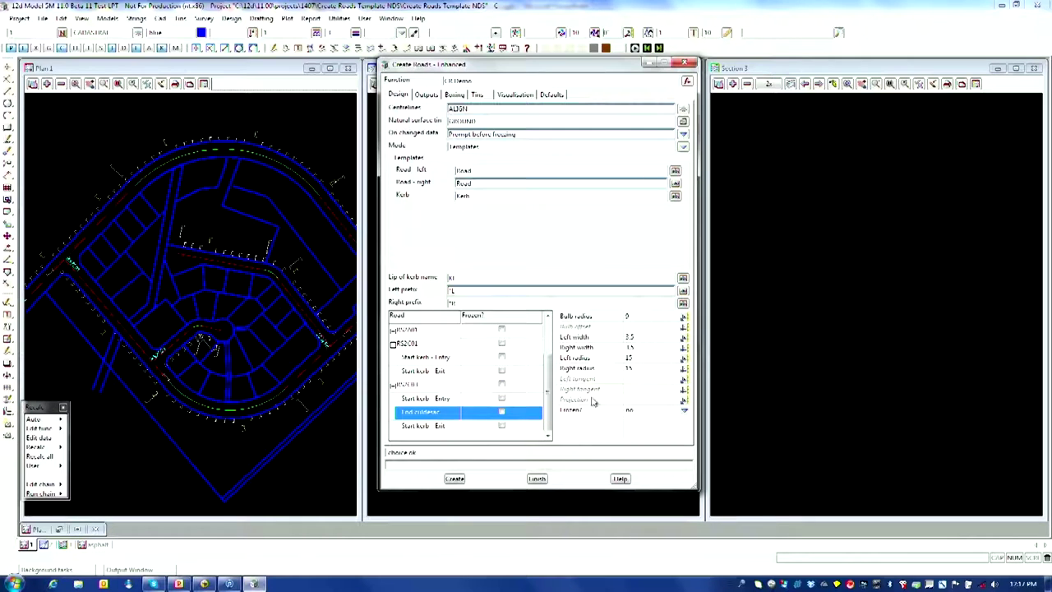
click(640, 337)
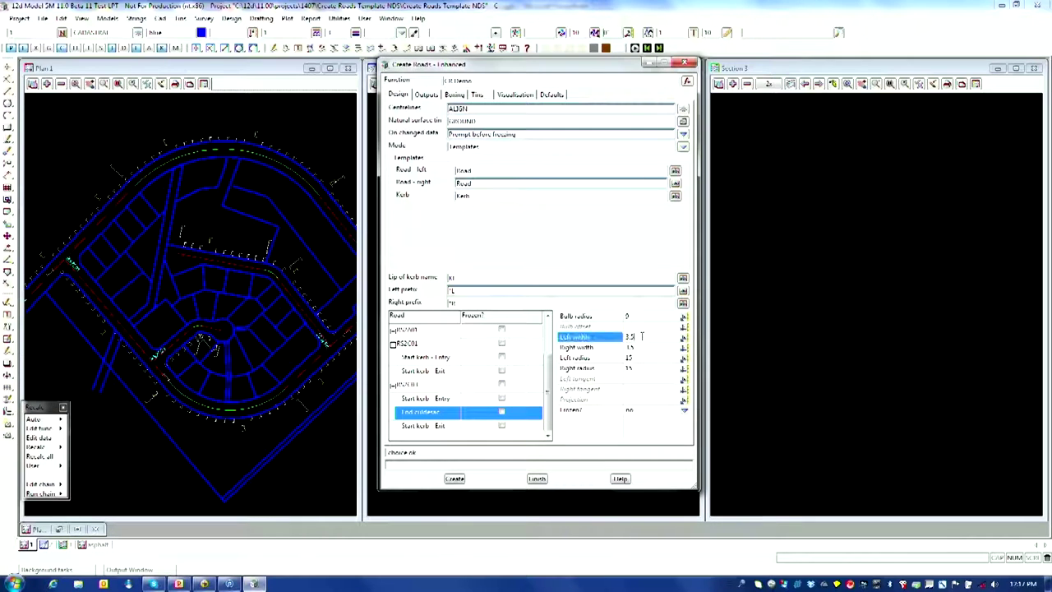
key(BackSpace)
key(BackSpace)
key(BackSpace)
click(644, 347)
key(BackSpace)
key(BackSpace)
key(BackSpace)
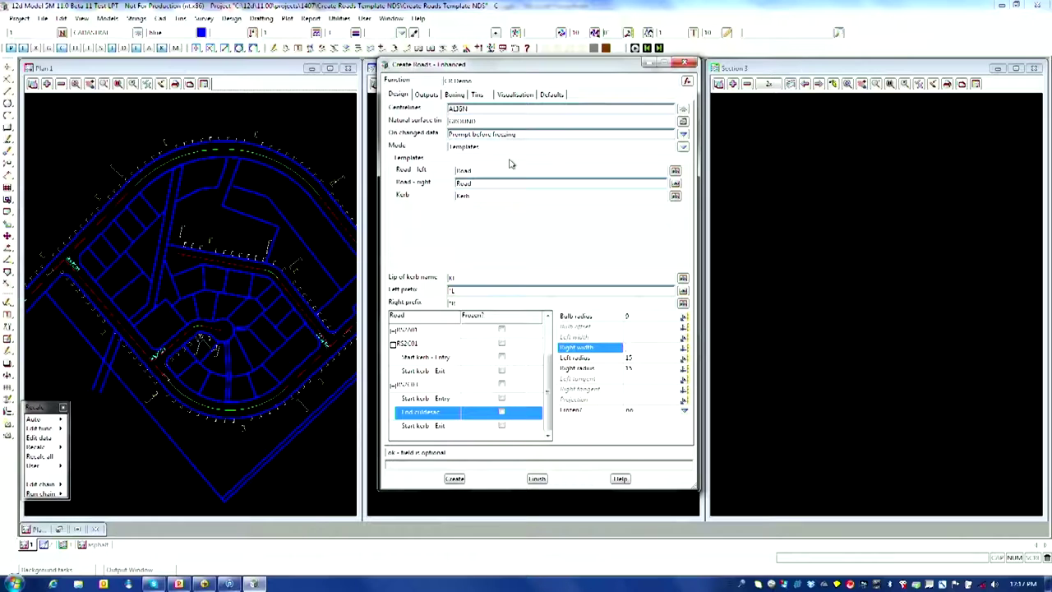
Assign new.mapfile as the apply many map file in the function's output settings.
click(427, 96)
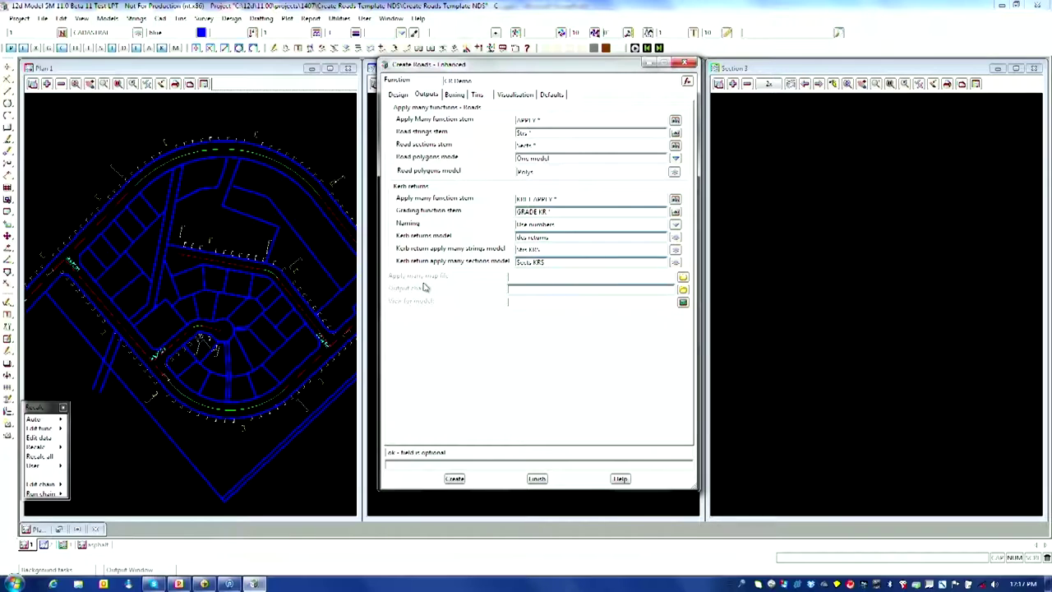
click(682, 278)
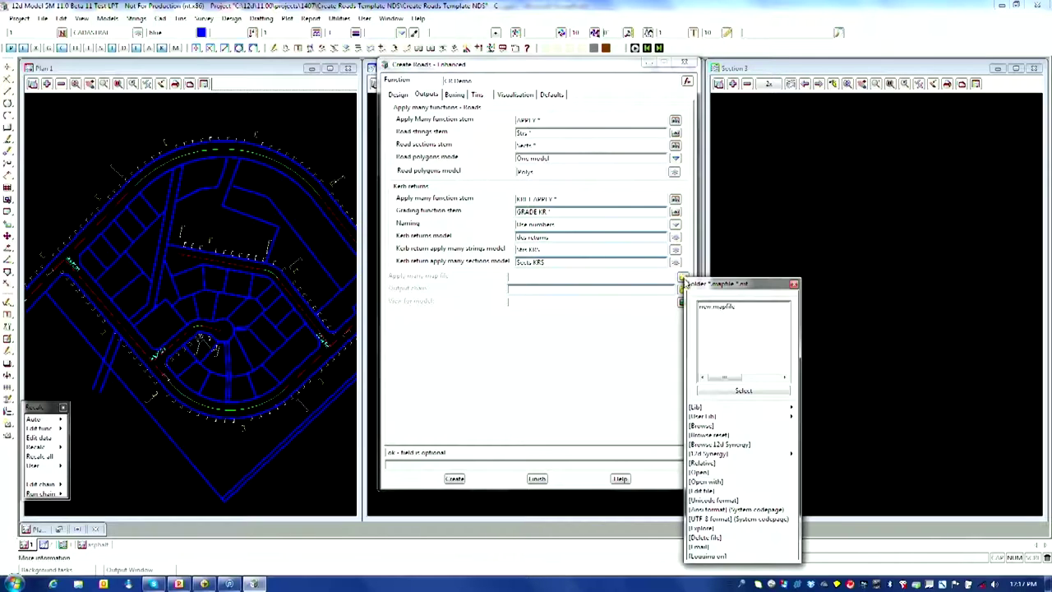
double_click(717, 307)
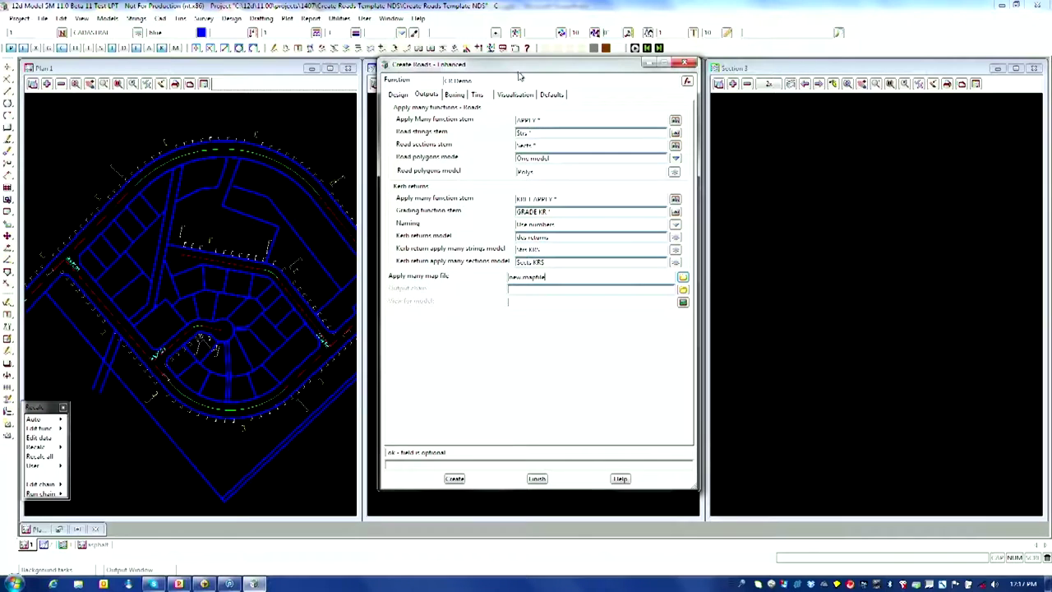
drag(517, 76, 499, 71)
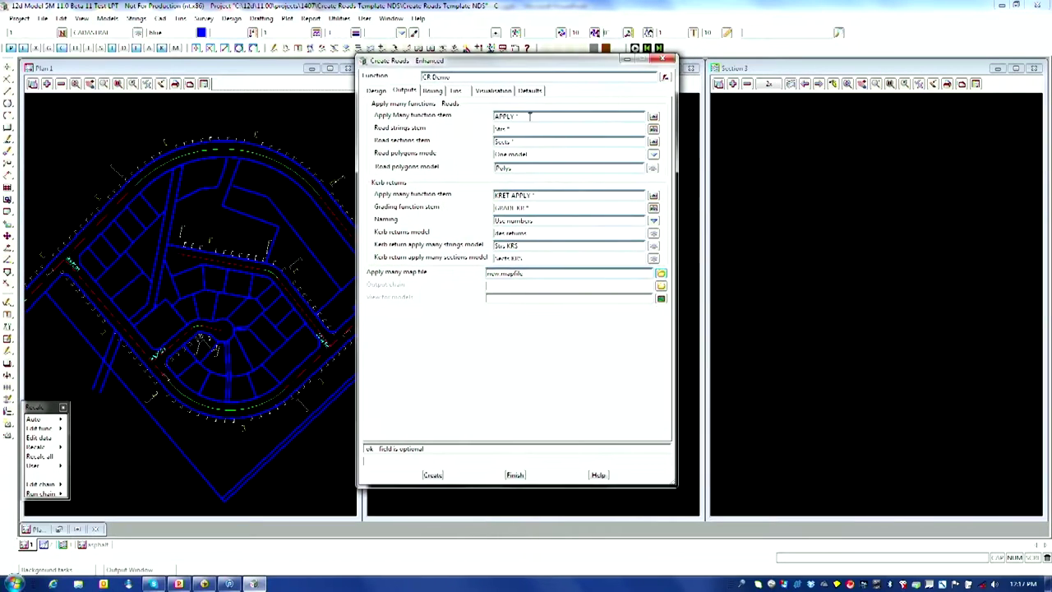
Review the boxing, tin and visualisation settings of the function and return to its design settings.
click(432, 90)
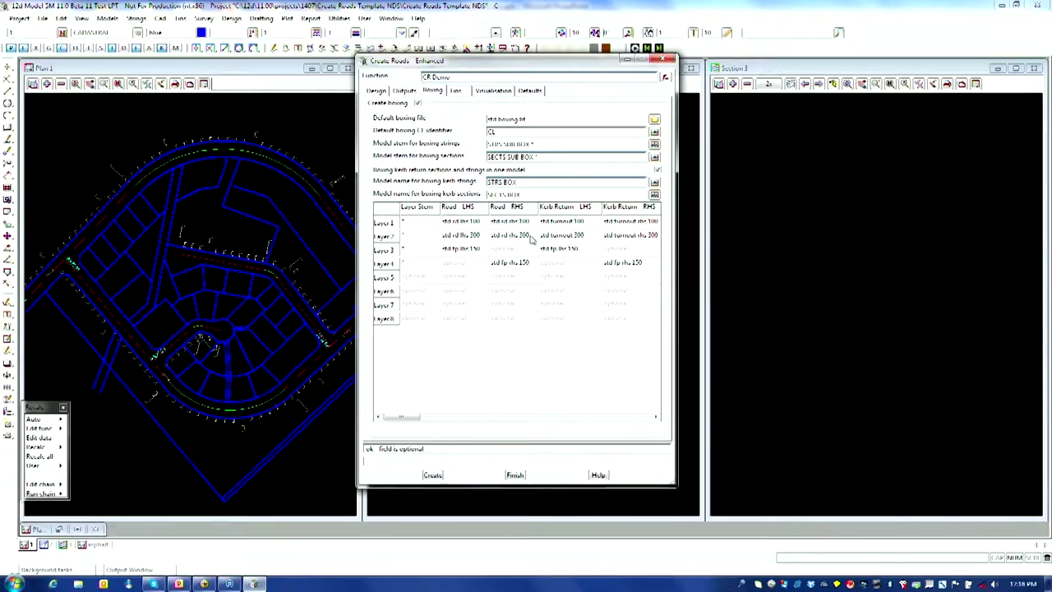
click(457, 90)
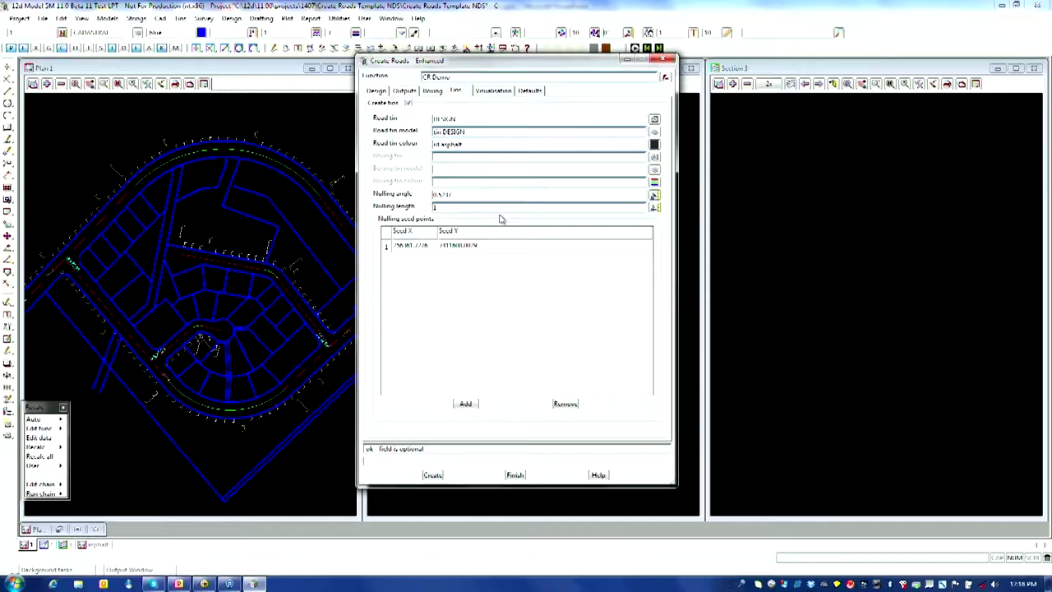
click(471, 194)
click(482, 92)
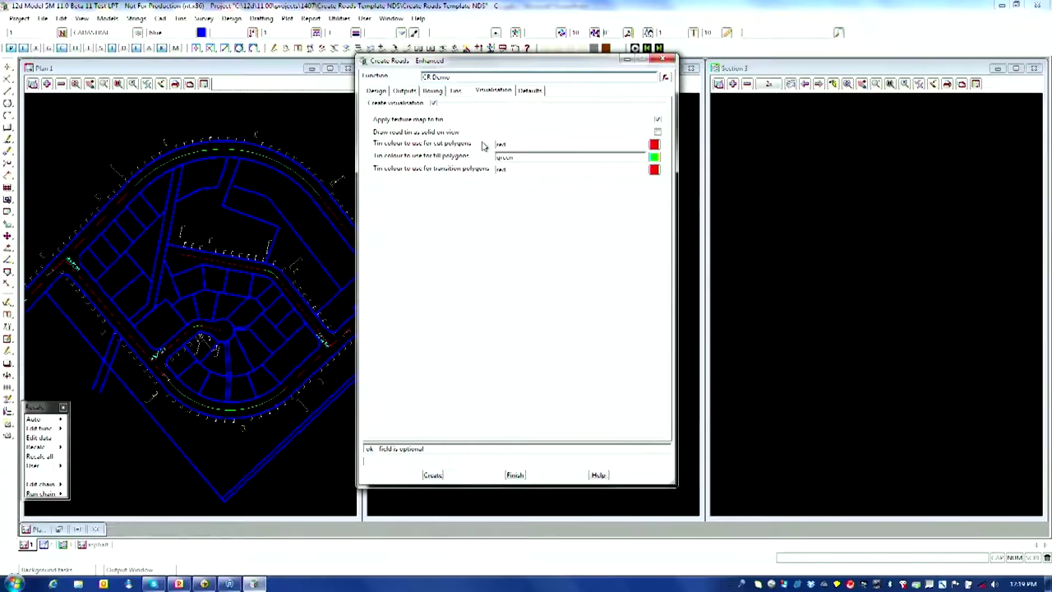
drag(479, 70, 618, 70)
click(518, 92)
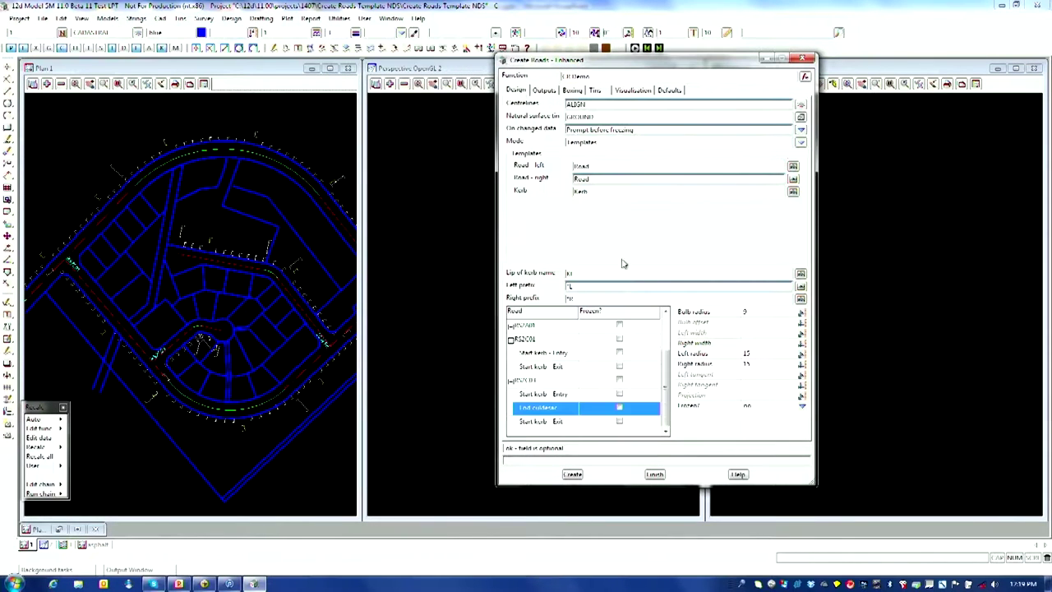
Create the roads with the CR Demo function and inspect the shaded road model in the perspective view.
click(573, 475)
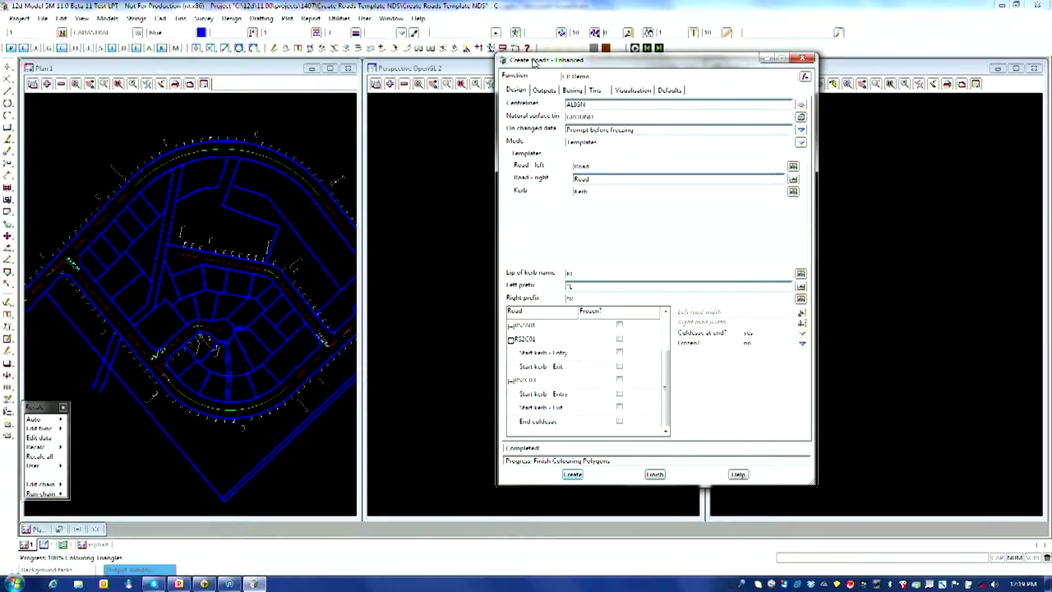
drag(533, 62, 708, 70)
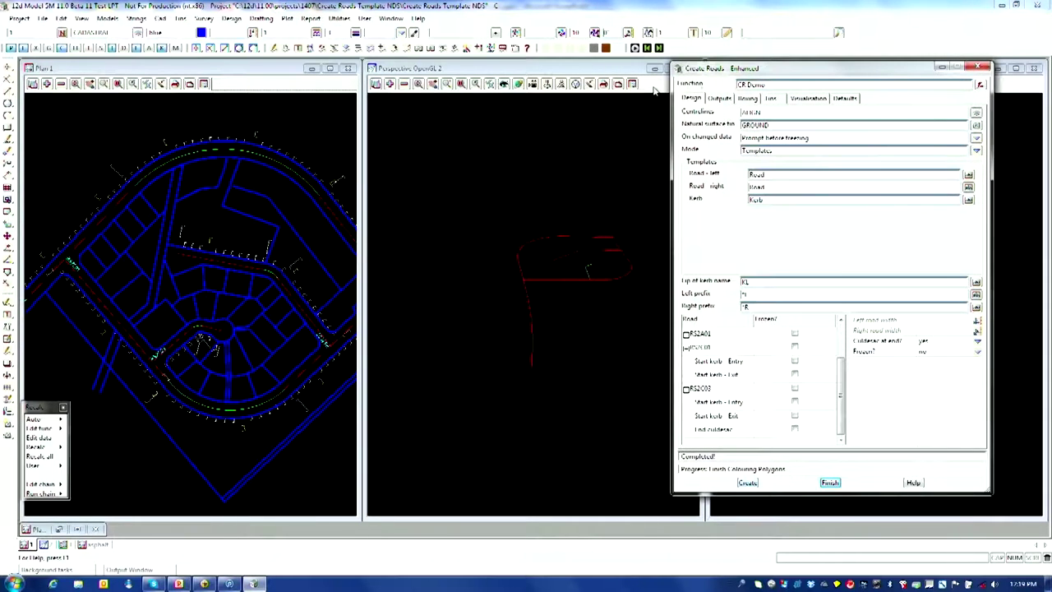
click(654, 86)
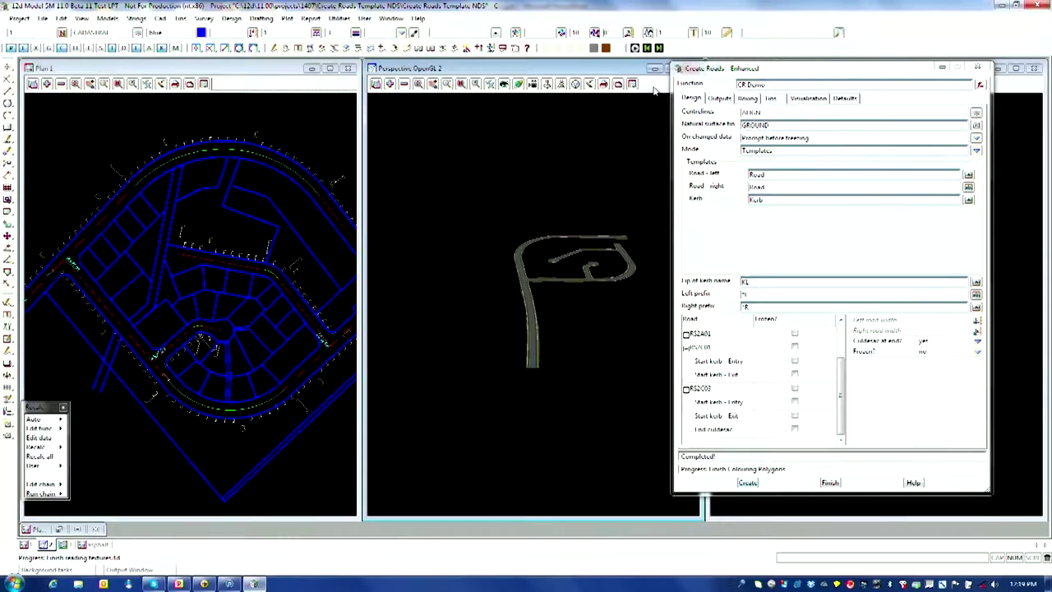
scroll(534, 247, up, 5)
scroll(523, 314, up, 2)
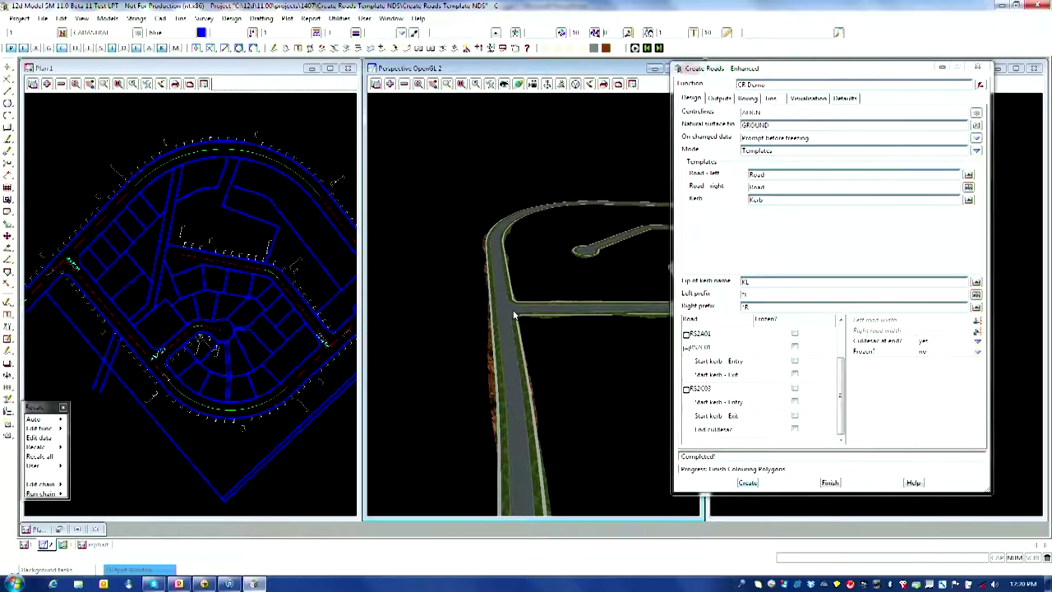
scroll(512, 310, up, 2)
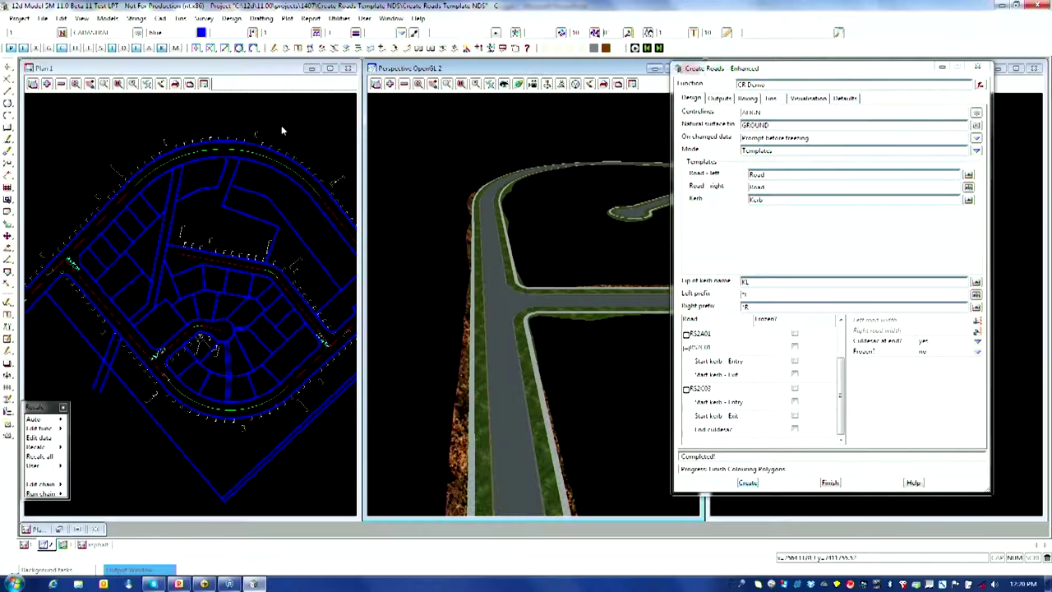
Add the road and kerb return models from Sects KRS to Strs RS2C03 to the Plan 1 view and inspect an intersection.
click(47, 84)
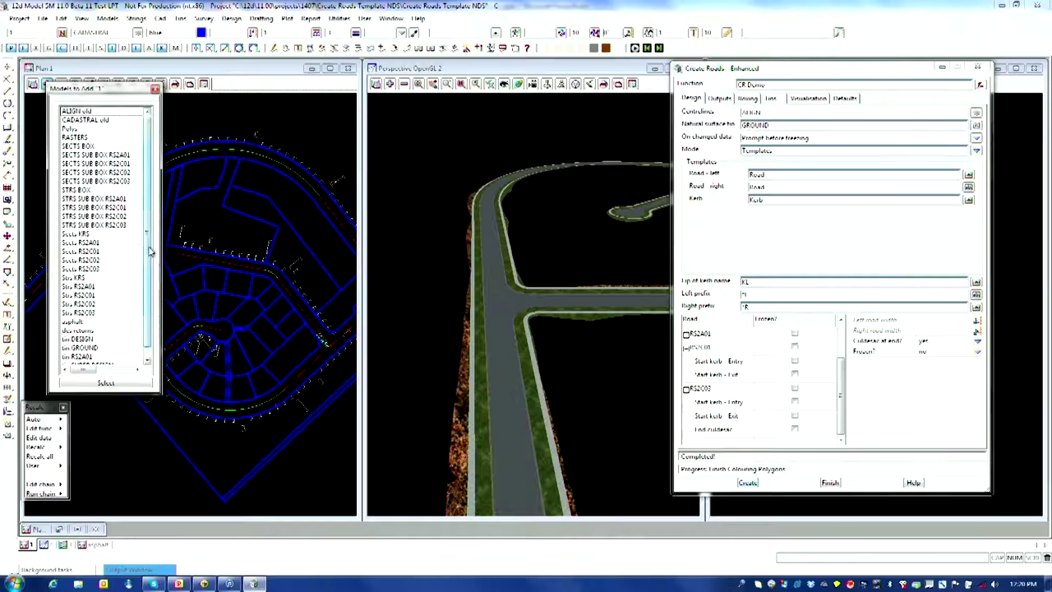
scroll(145, 253, down, 1)
drag(78, 224, 97, 309)
click(121, 384)
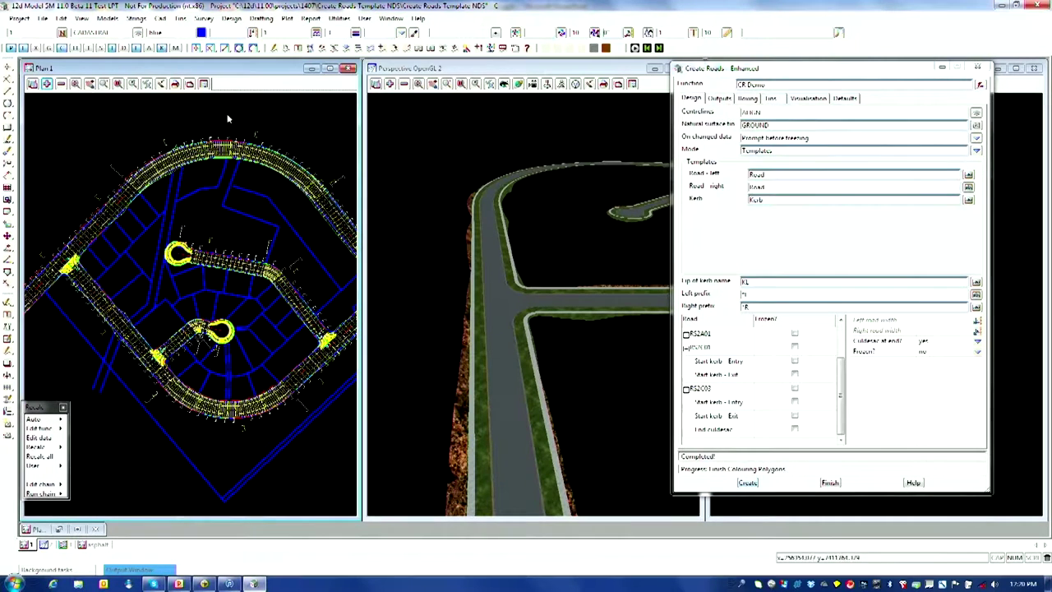
scroll(71, 271, up, 3)
scroll(70, 271, up, 4)
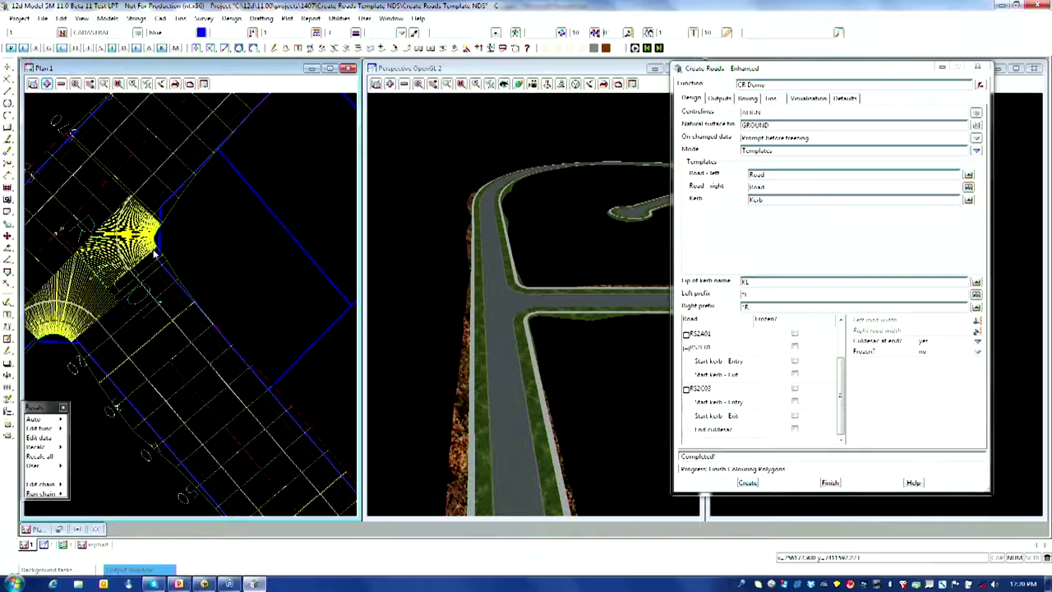
scroll(171, 242, down, 1)
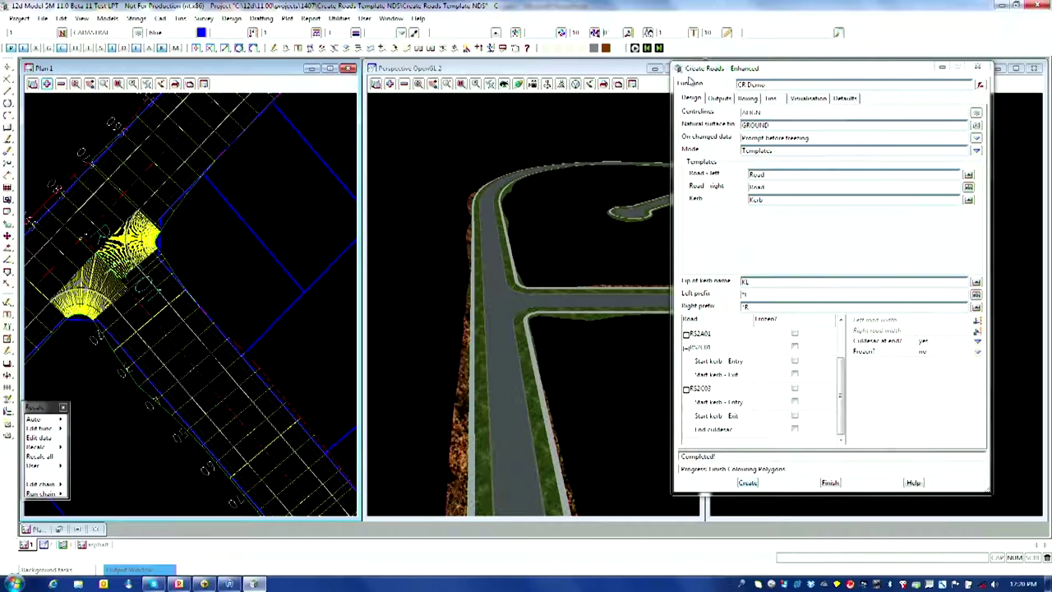
Uncover the Section 3 view and add the generated design models to it.
drag(695, 72, 454, 76)
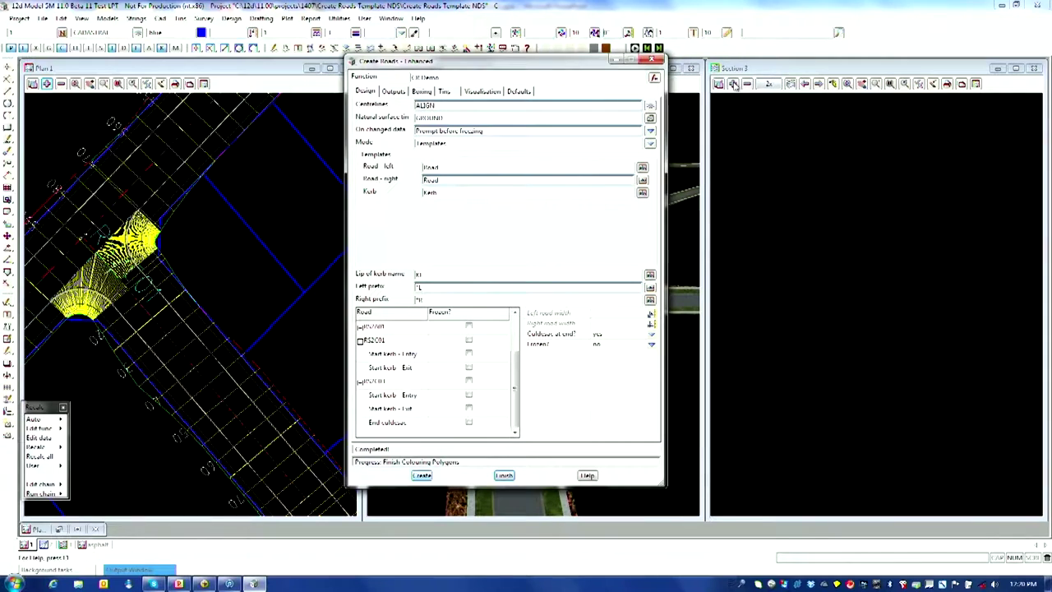
click(791, 83)
click(770, 165)
drag(774, 175, 793, 251)
click(822, 383)
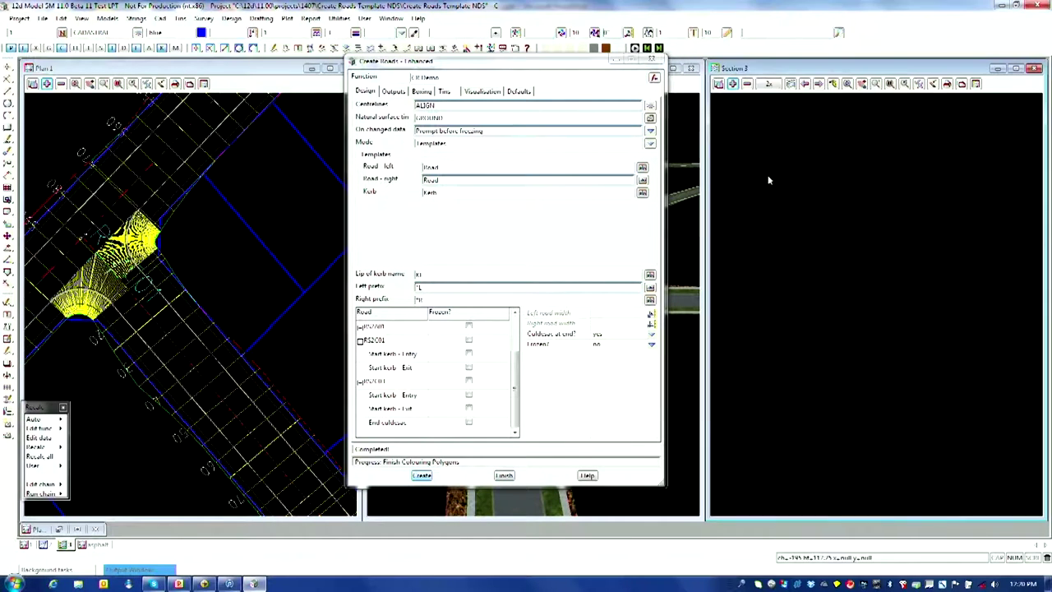
Profile a cross section of road RS2A01 in the Section 3 view and step through the neighbouring sections.
click(791, 83)
click(183, 156)
middle_click(183, 156)
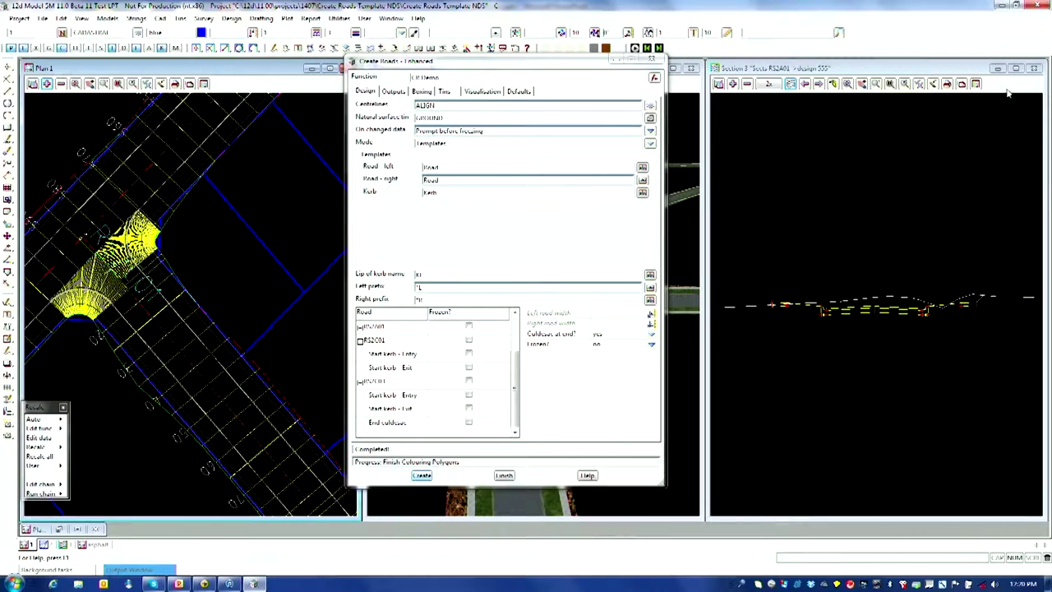
scroll(926, 326, down, 3)
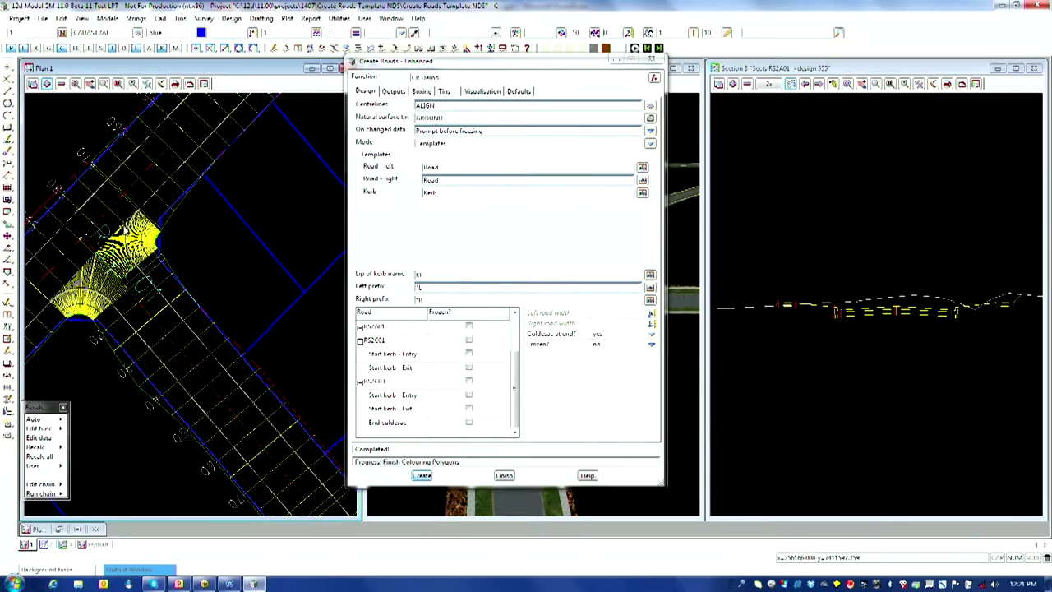
Profile the kerb return section design 10.5 from Sects KRS in the Section 3 view and examine it closely.
scroll(119, 238, up, 4)
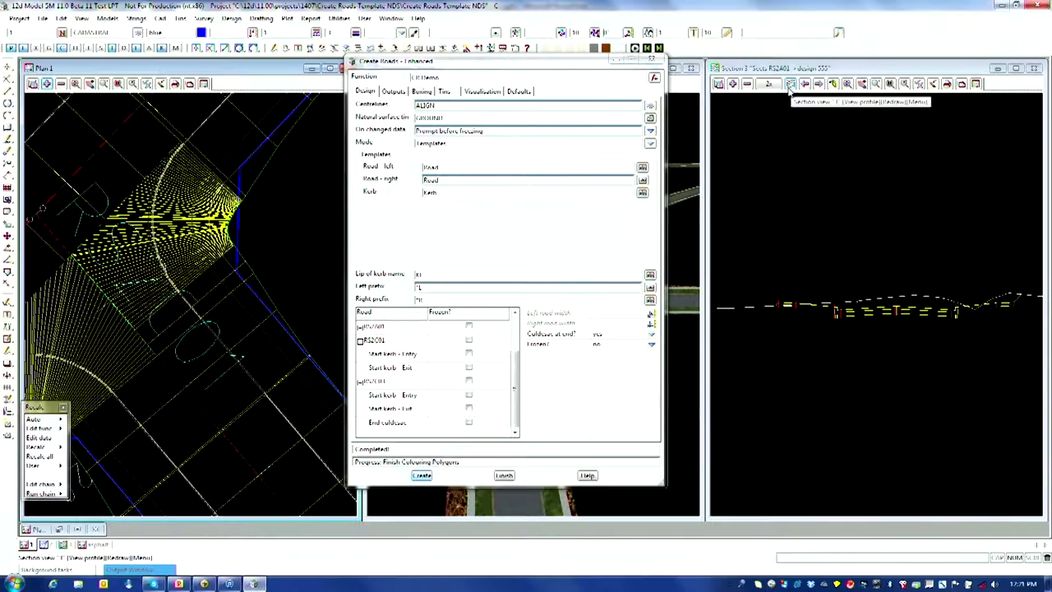
click(134, 257)
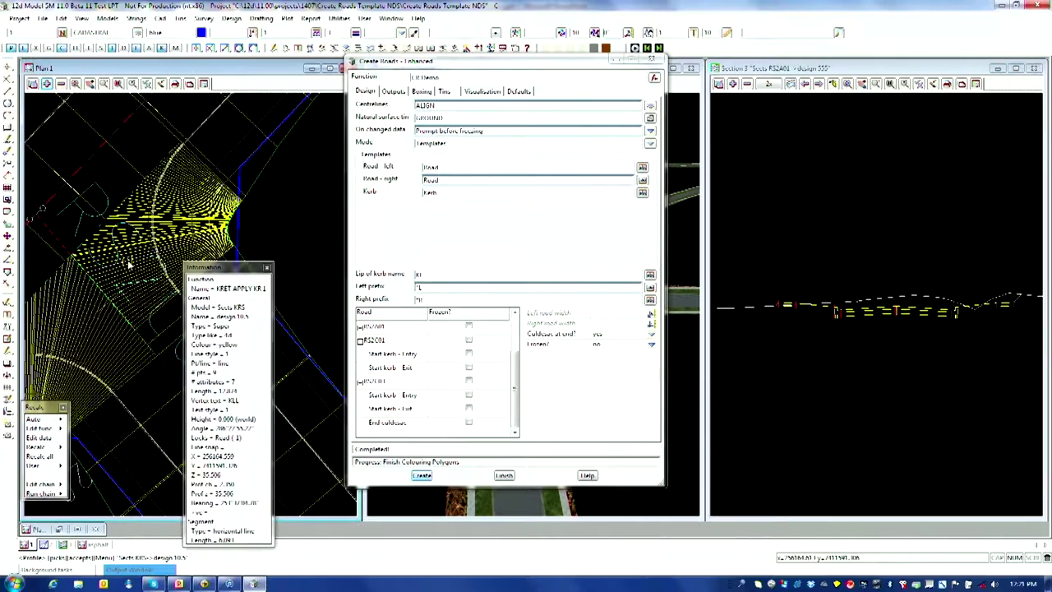
middle_click(128, 261)
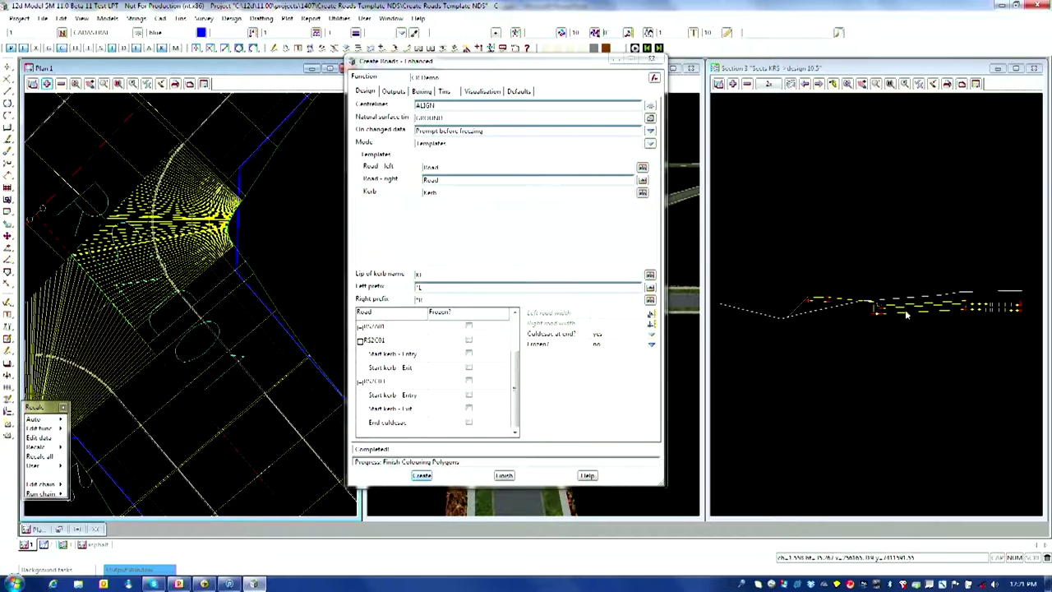
click(979, 95)
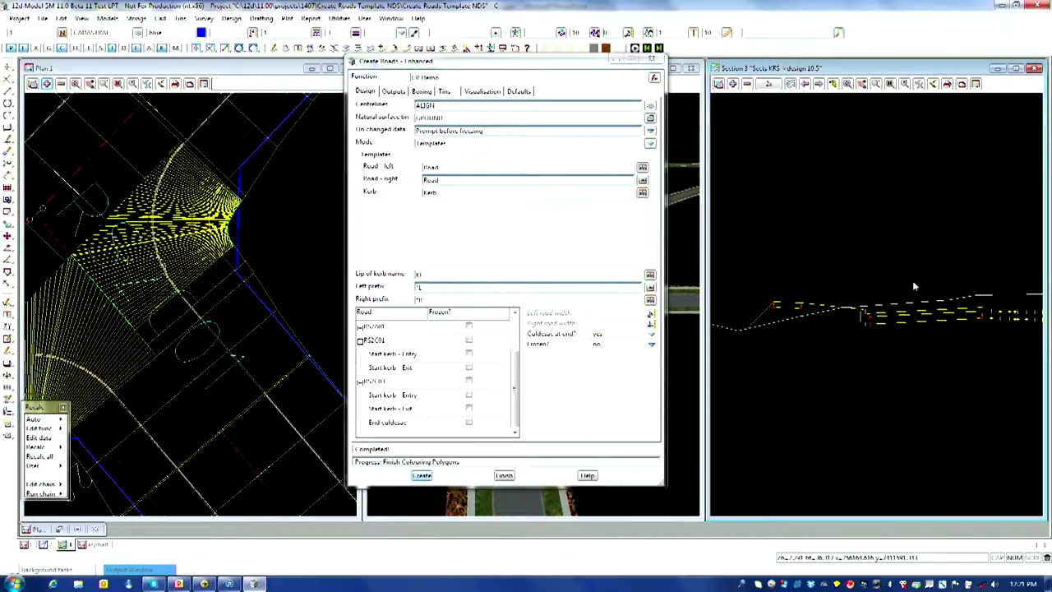
scroll(915, 280, down, 1)
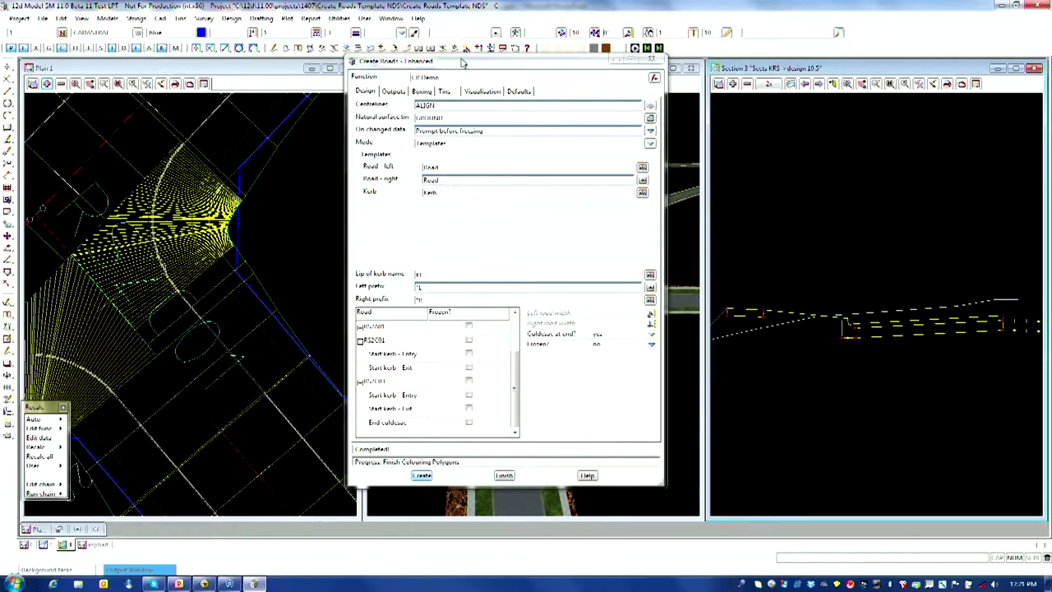
Move the Create Roads dialog clear of the perspective view and remove the road and kerb return models from the Plan 1 view.
drag(464, 65, 647, 92)
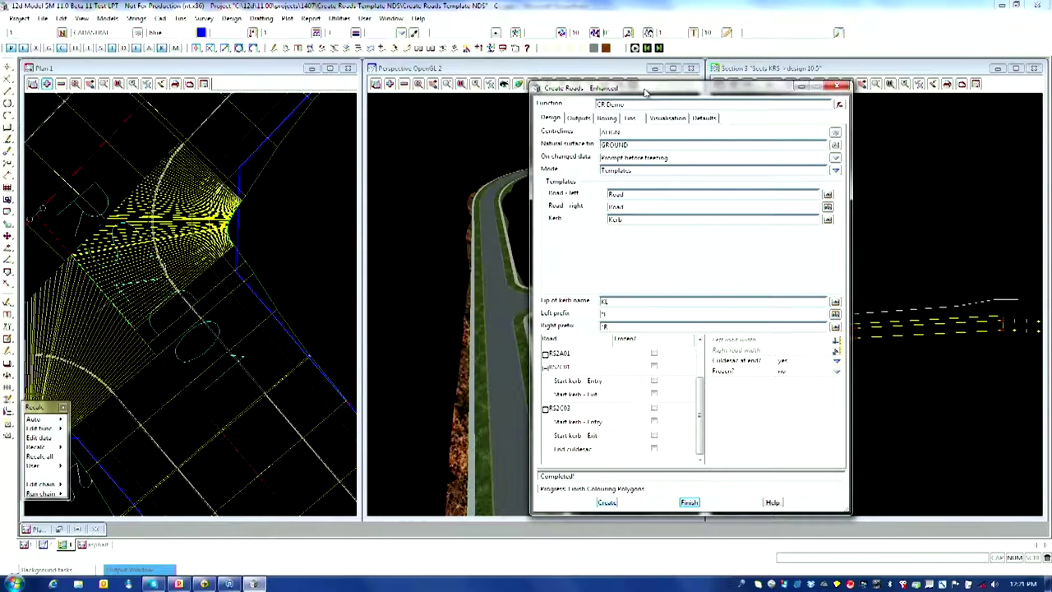
drag(647, 92, 771, 90)
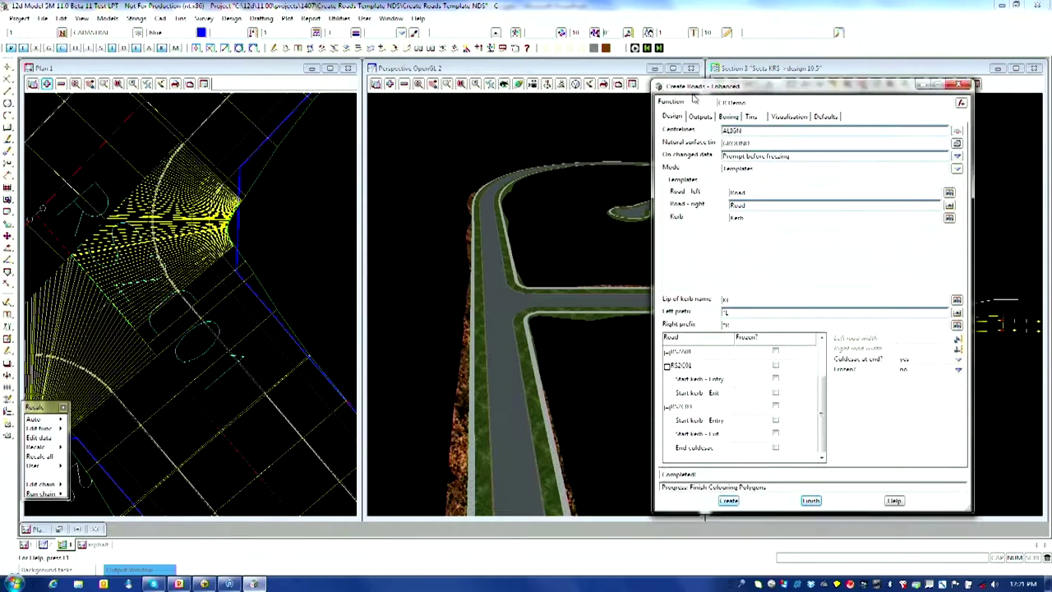
scroll(289, 94, down, 2)
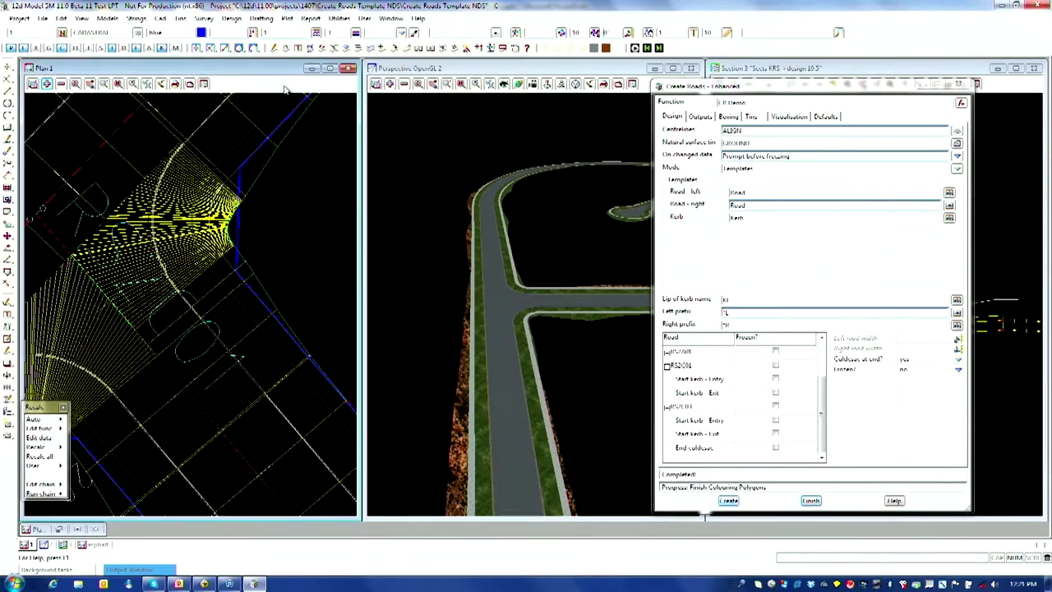
click(61, 83)
drag(99, 132, 107, 211)
click(122, 268)
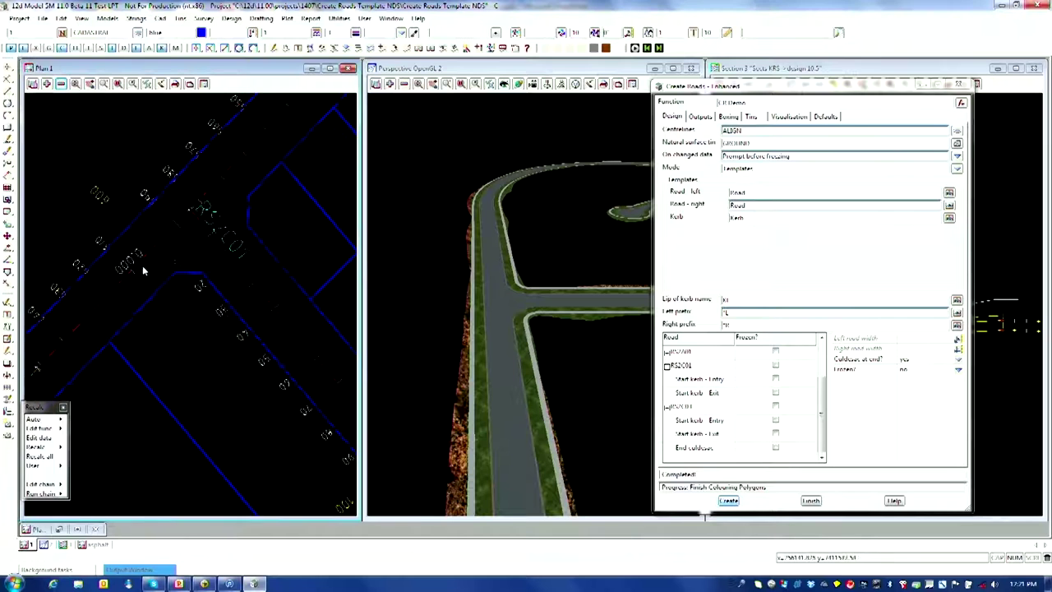
Start placing a BUS BAY NO INVERT component from the component library, with alignment RS2A01 as its centreline.
scroll(286, 213, up, 3)
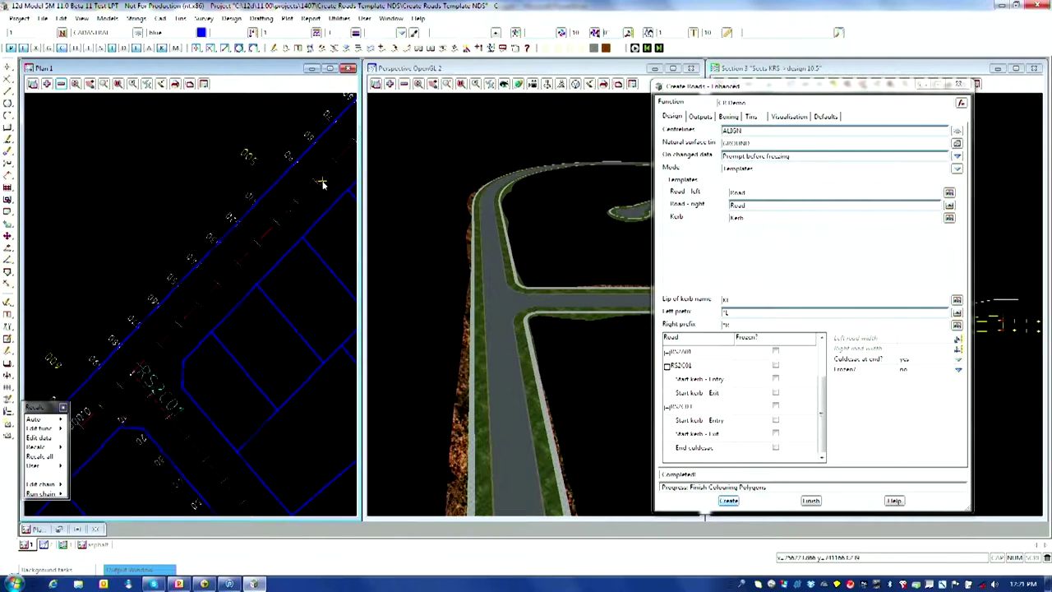
scroll(232, 231, down, 2)
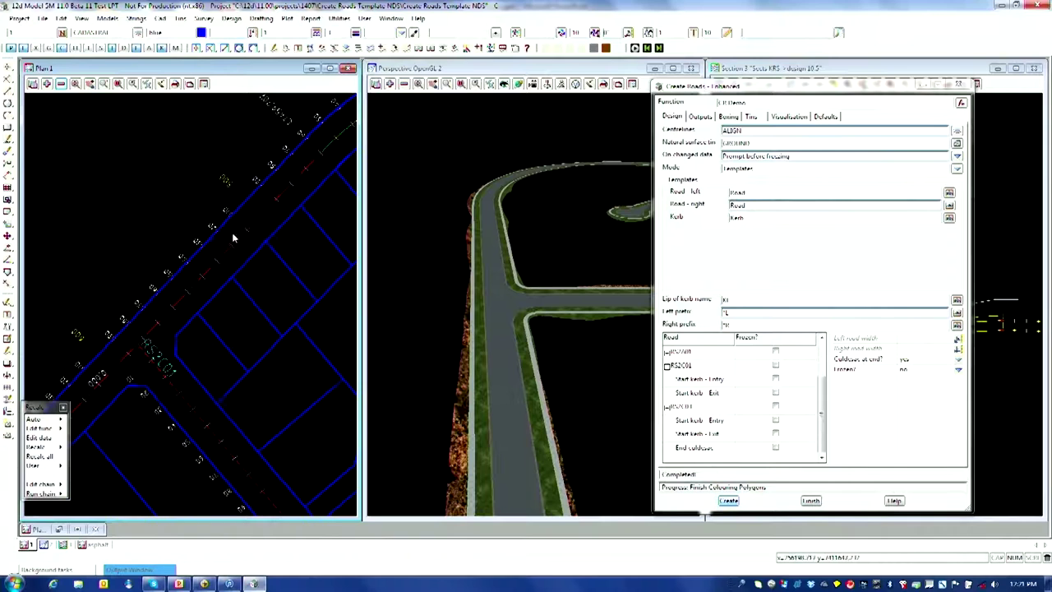
scroll(181, 245, down, 2)
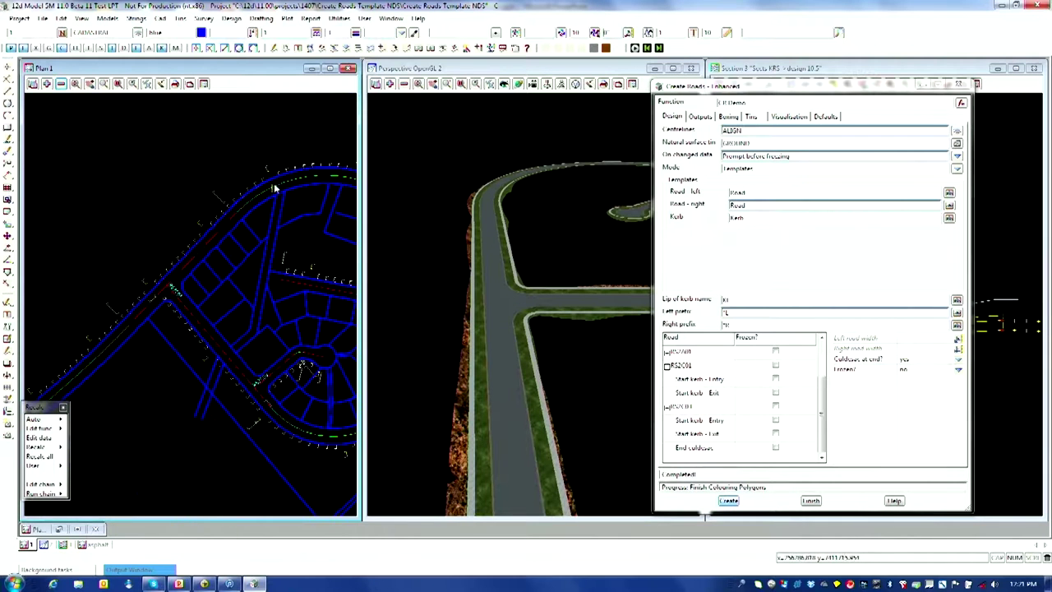
scroll(245, 215, up, 1)
scroll(245, 215, up, 1)
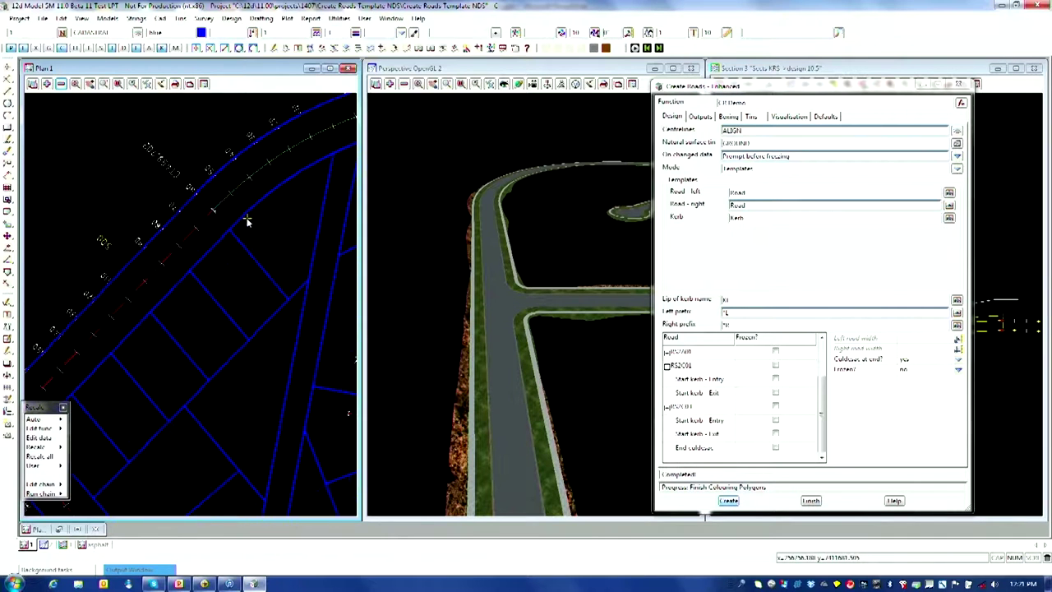
click(227, 22)
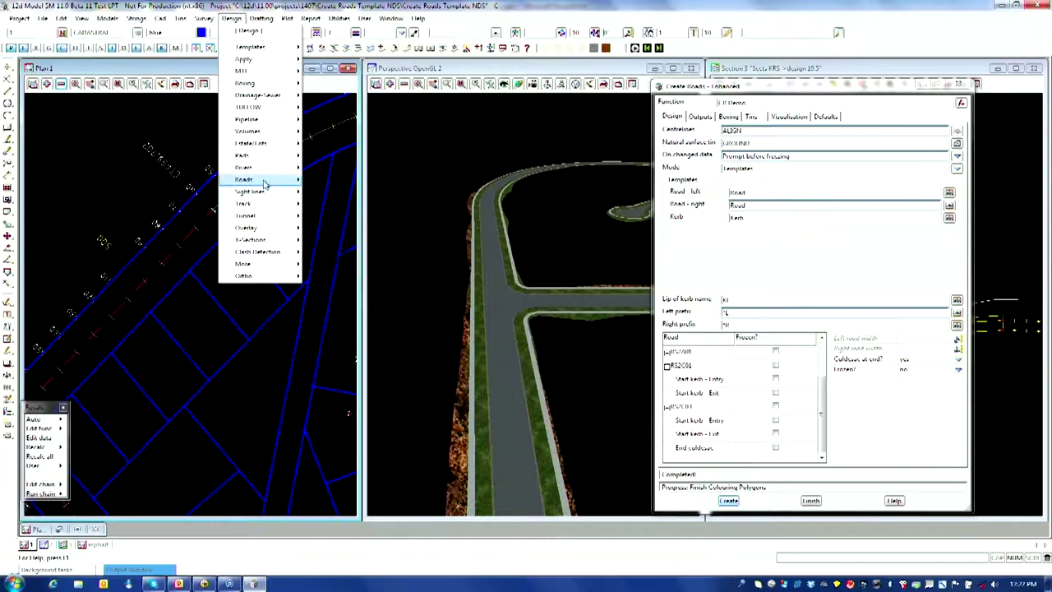
mouse_move(265, 182)
mouse_move(329, 199)
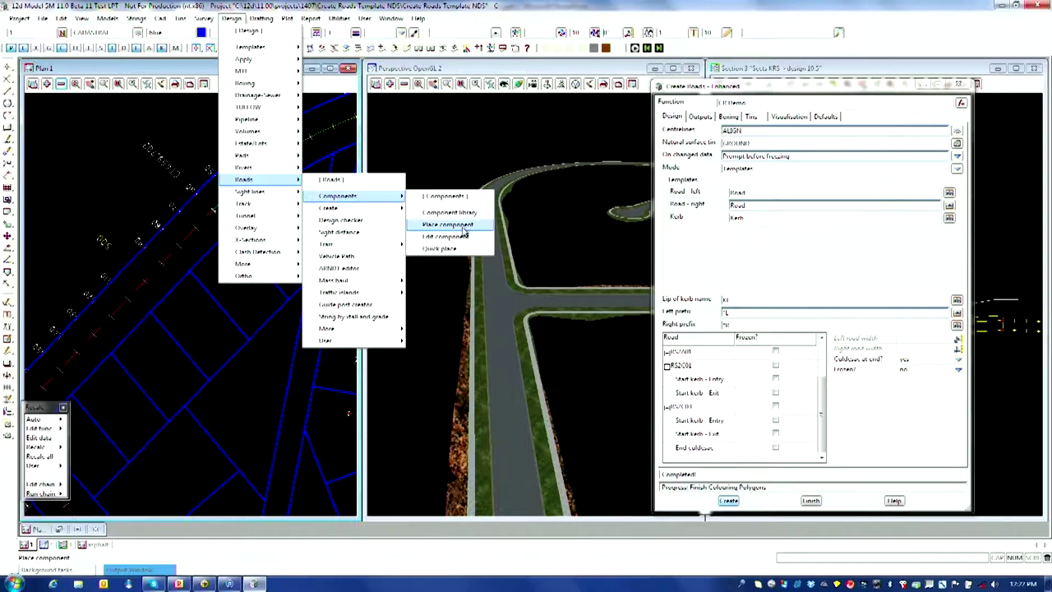
click(459, 226)
click(524, 114)
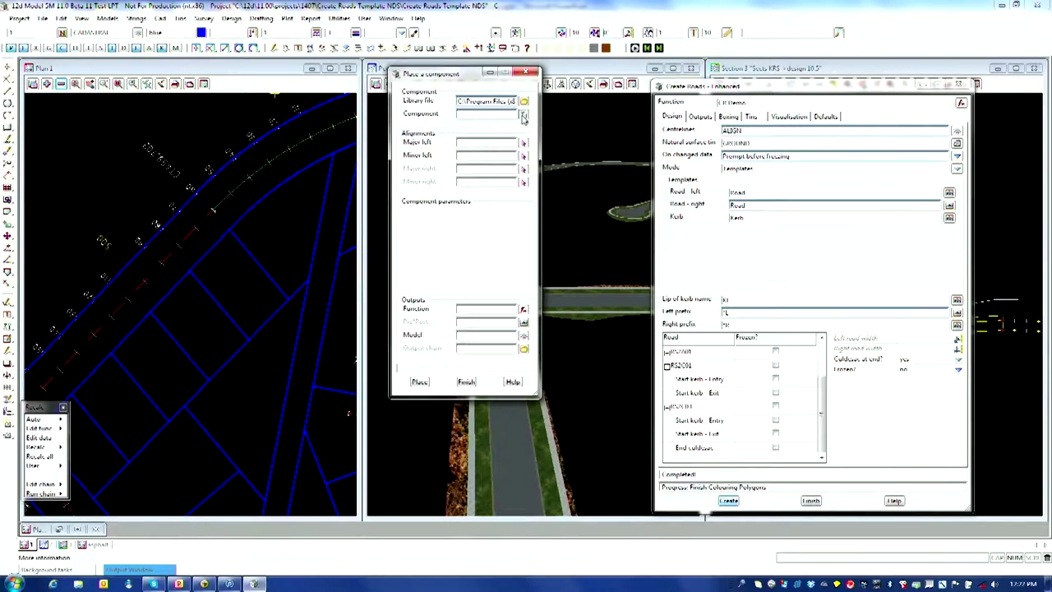
scroll(637, 258, down, 3)
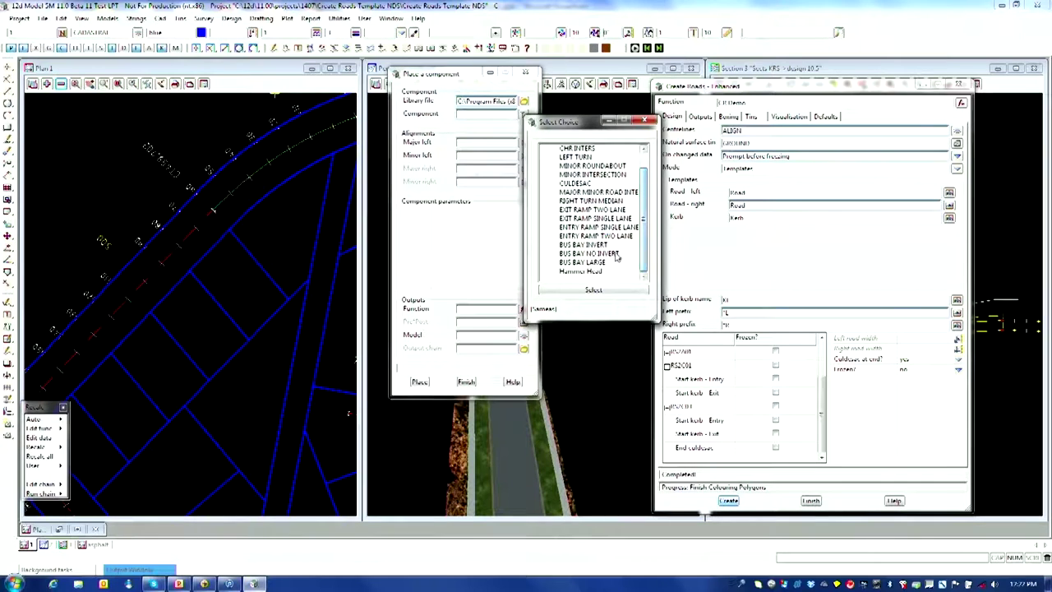
double_click(615, 255)
click(524, 142)
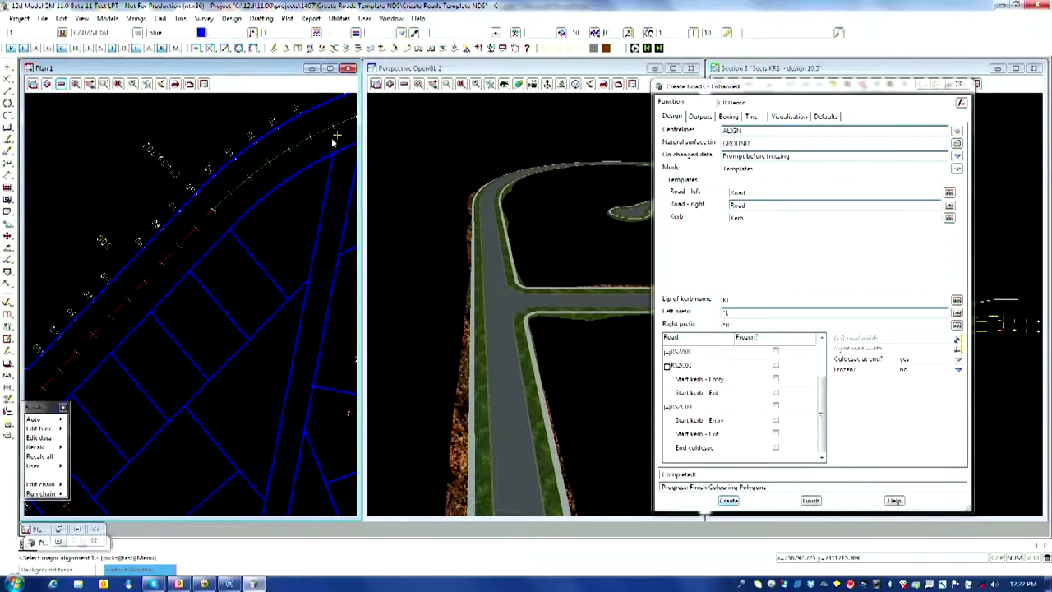
click(258, 173)
Place the bus bay on RS2A01 at chainage 440 with a carriageway width of 4.7, and close its editor.
click(453, 220)
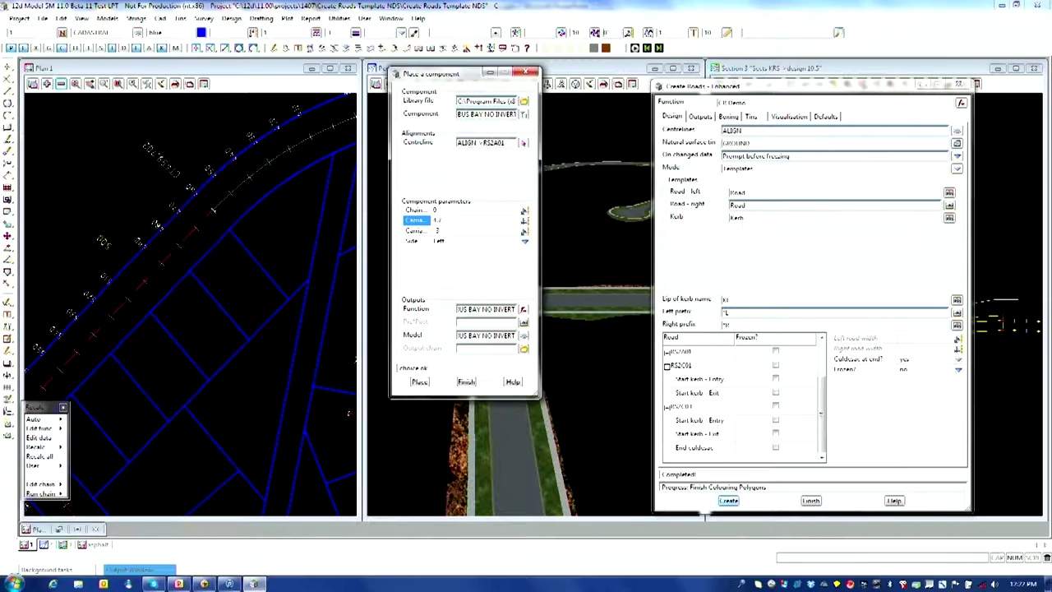
text(4.7)
key(Return)
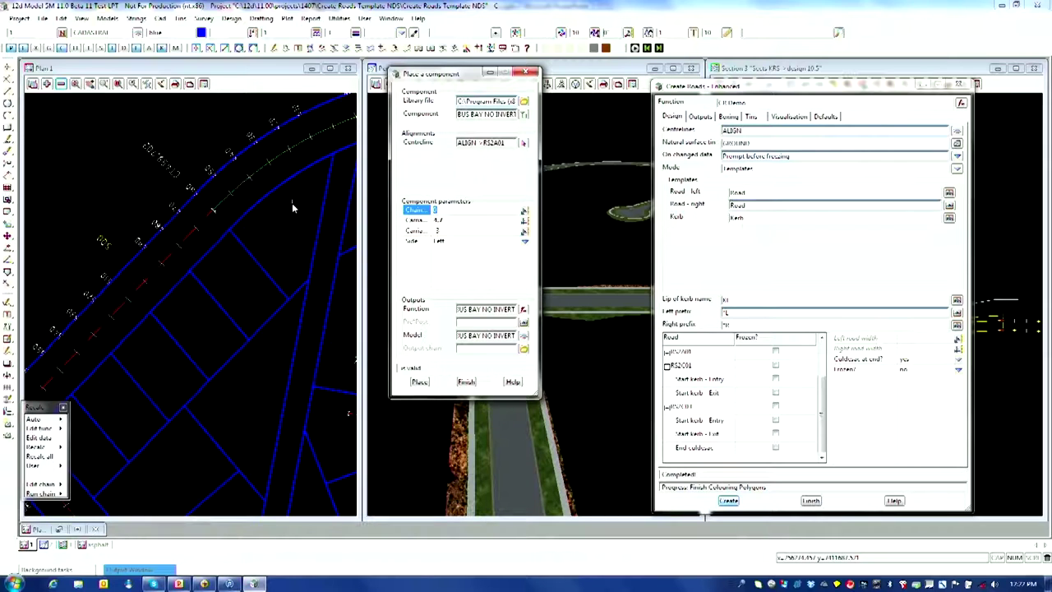
text(44)
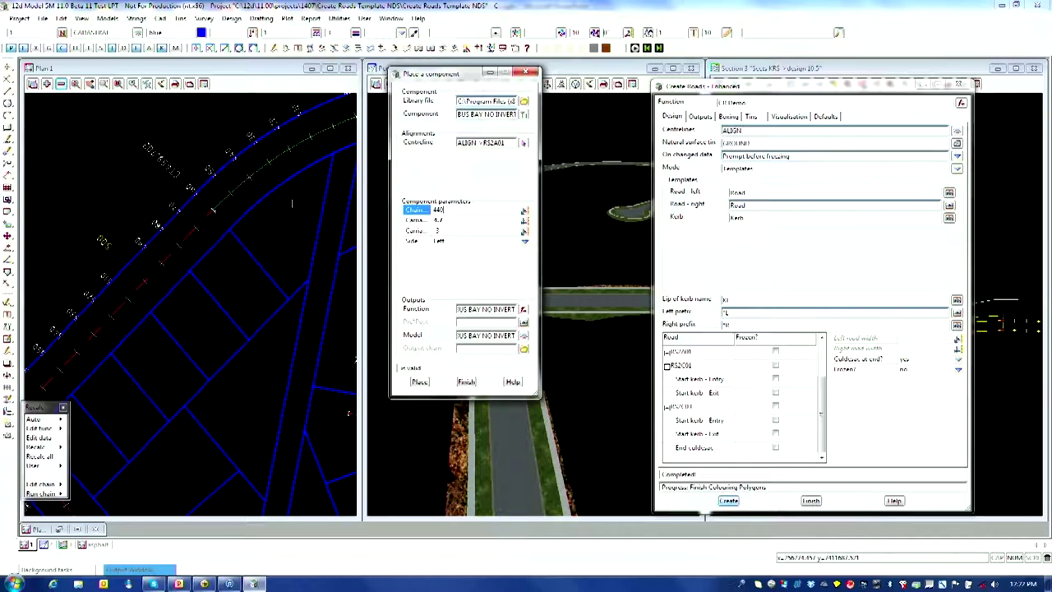
click(419, 381)
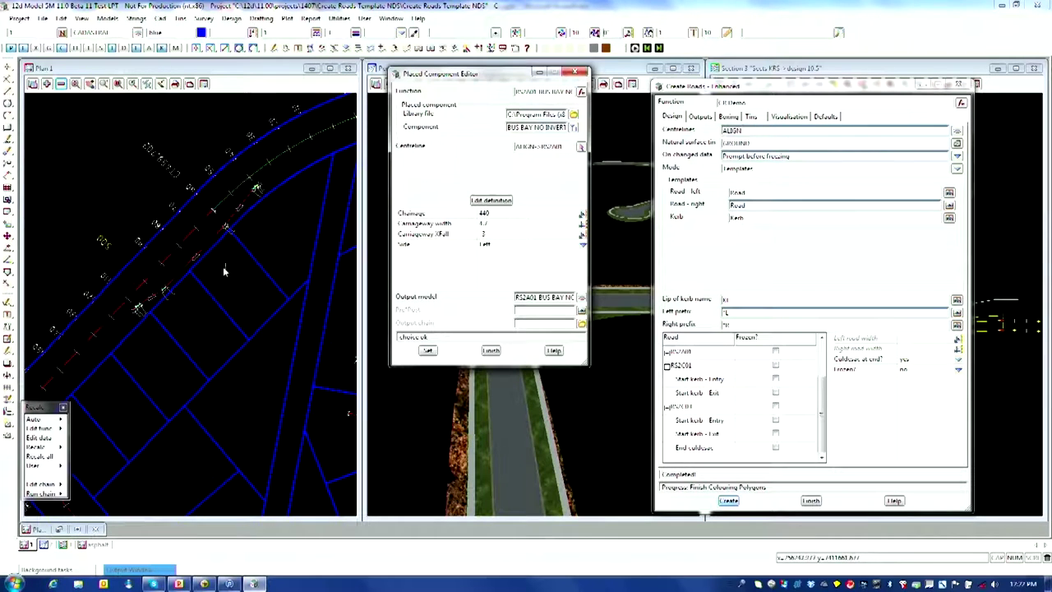
click(492, 351)
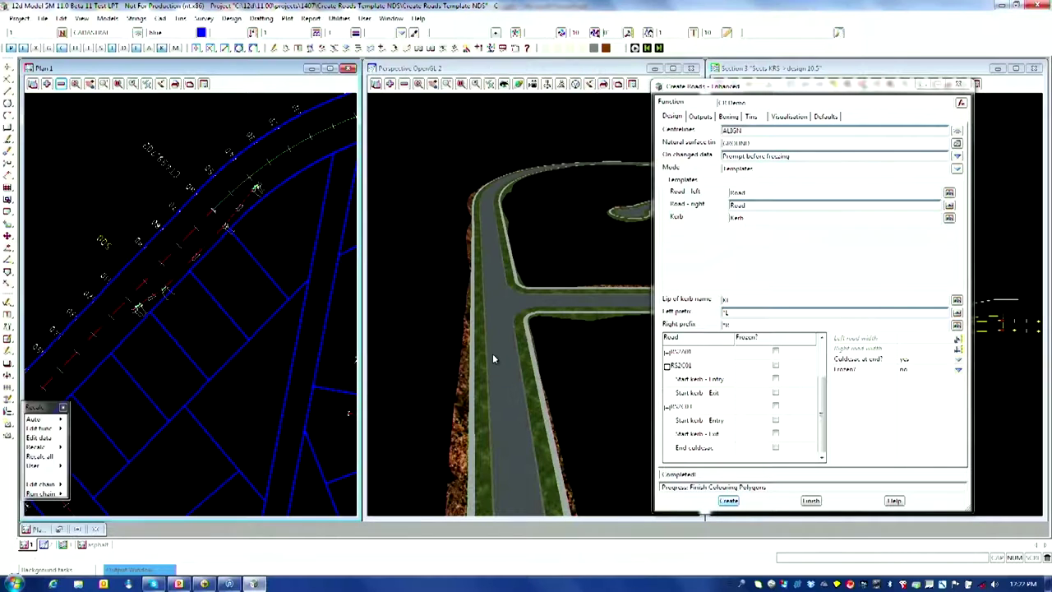
Open the APPLY RS2A01 function for editing and reposition its dialog.
scroll(221, 261, up, 2)
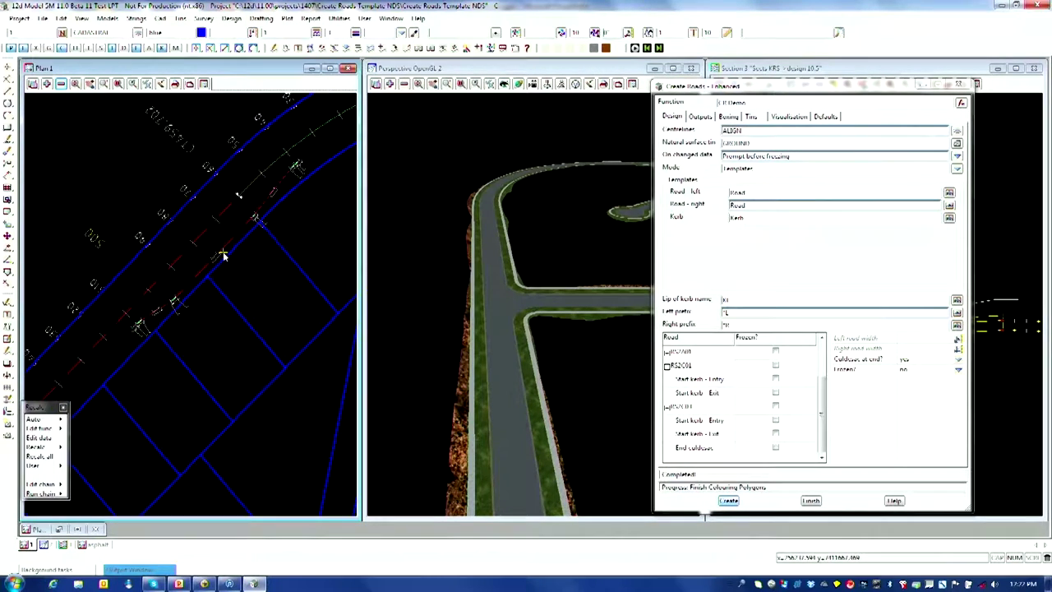
scroll(212, 259, up, 2)
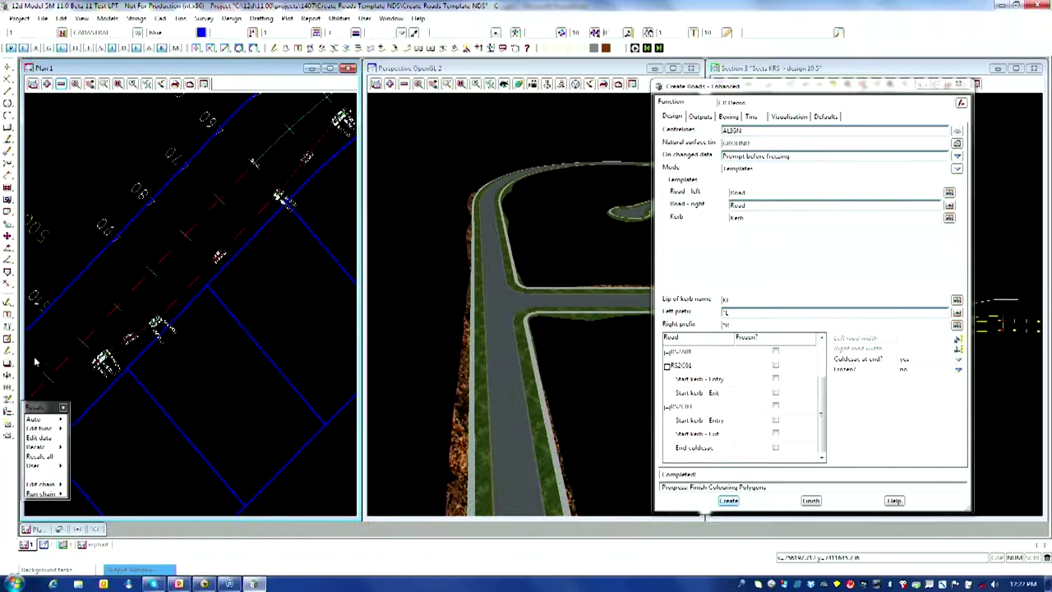
click(46, 429)
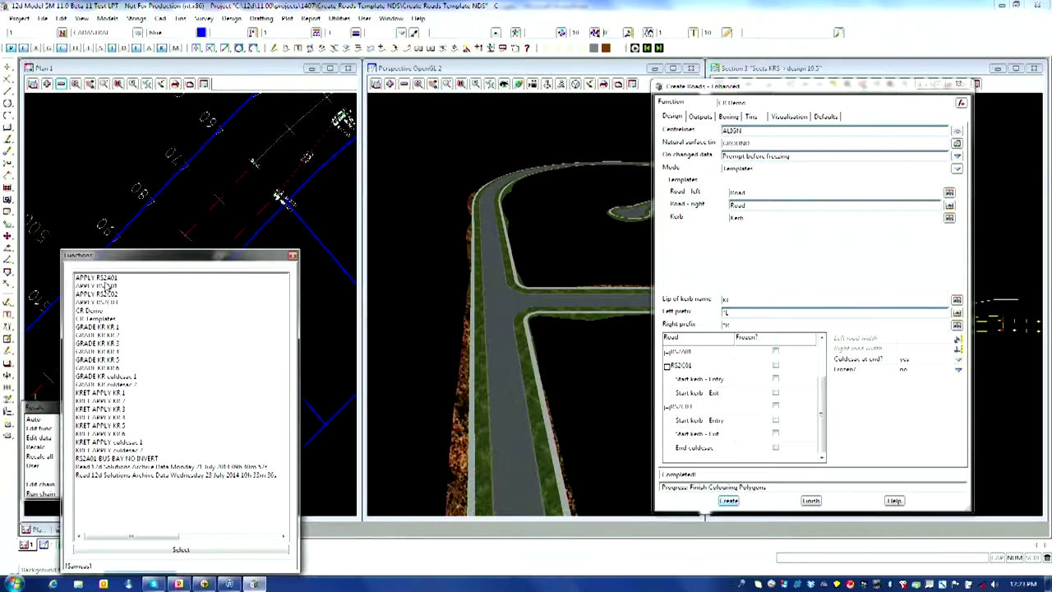
click(103, 279)
double_click(105, 279)
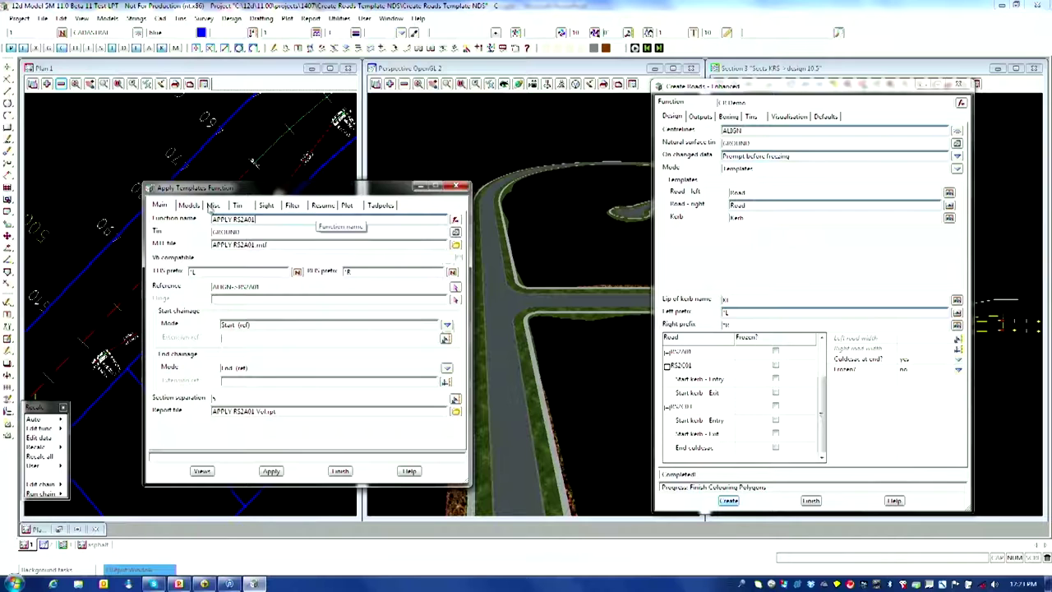
drag(259, 196, 312, 185)
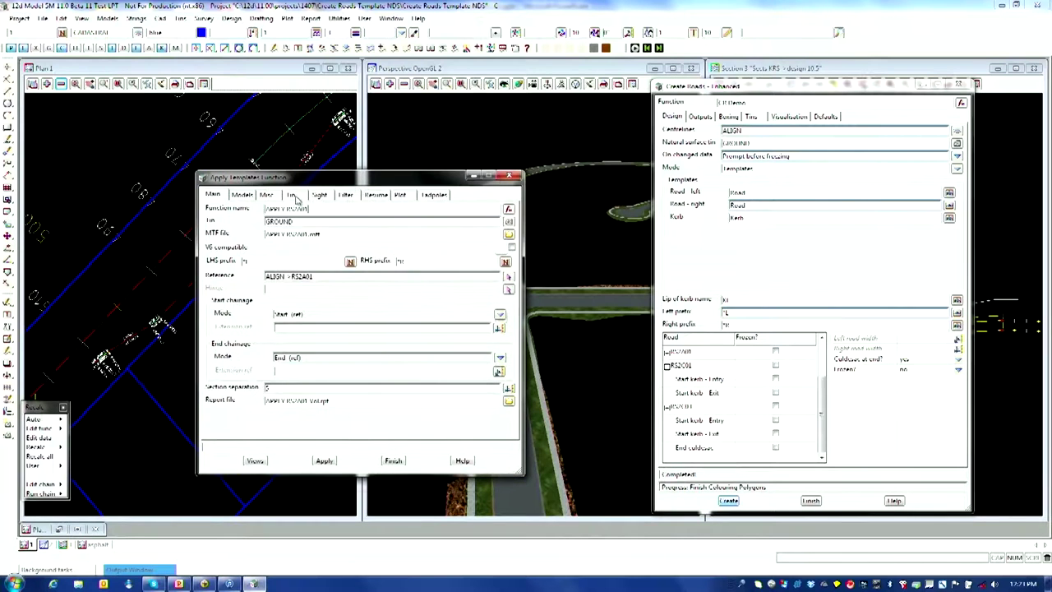
Set the road tin to RS2A01 with tin RS2A01 as its model, and apply the templates function.
click(293, 197)
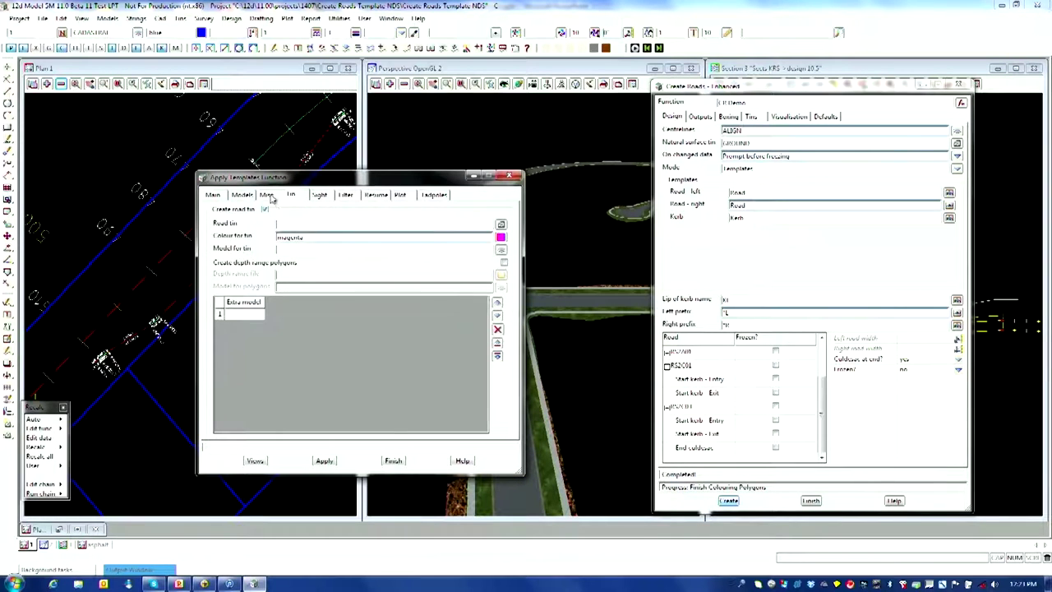
click(215, 195)
drag(309, 209, 286, 210)
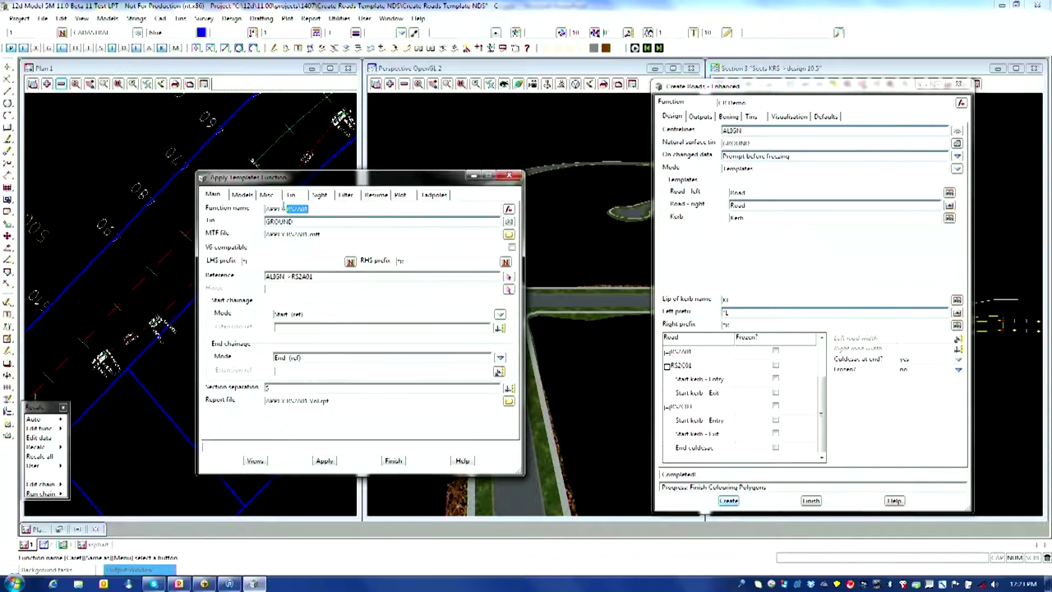
click(296, 196)
right_click(281, 225)
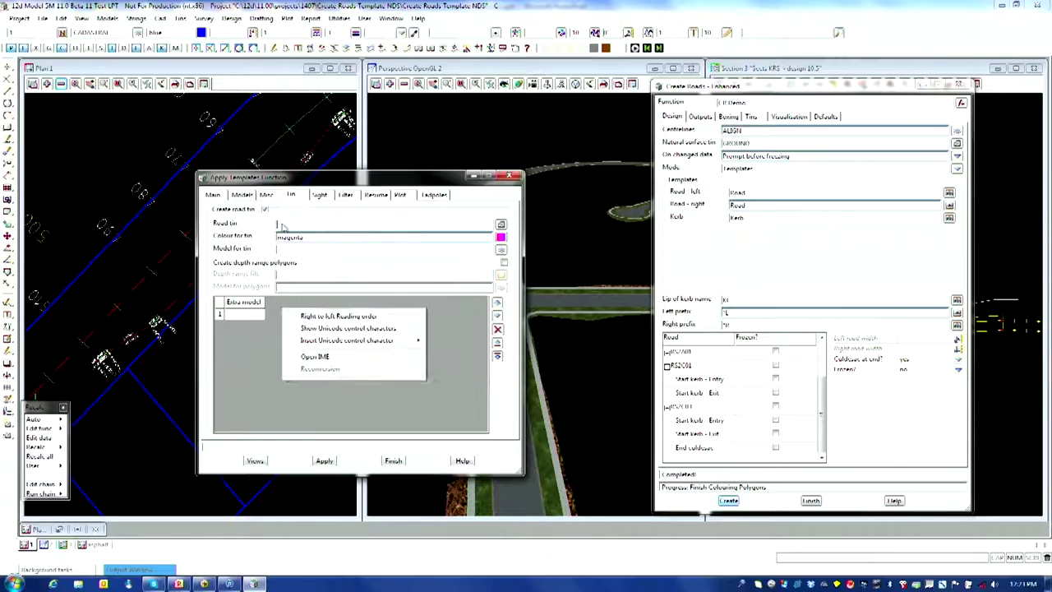
click(308, 272)
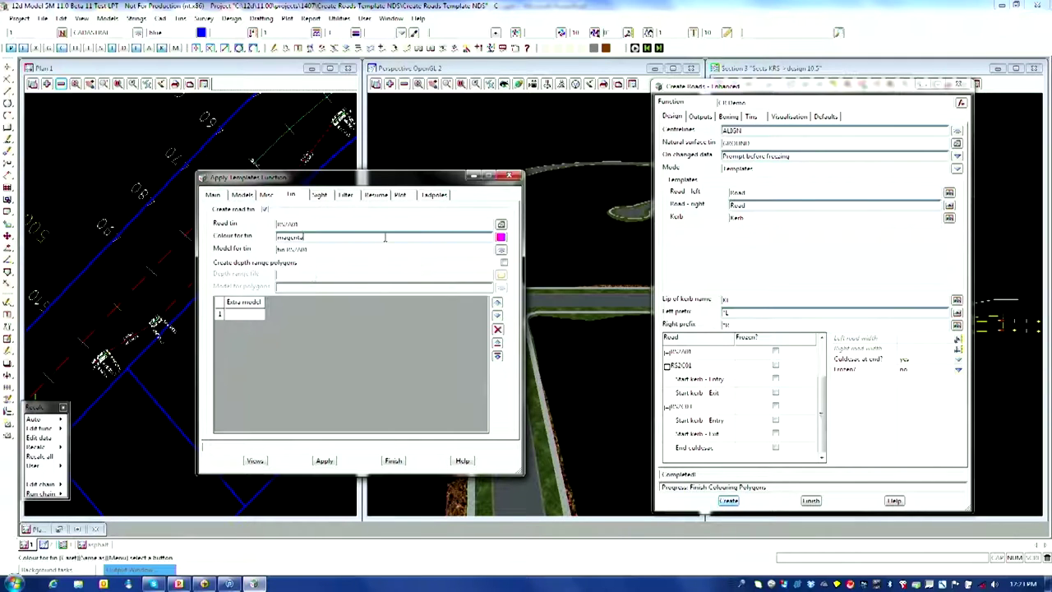
click(326, 462)
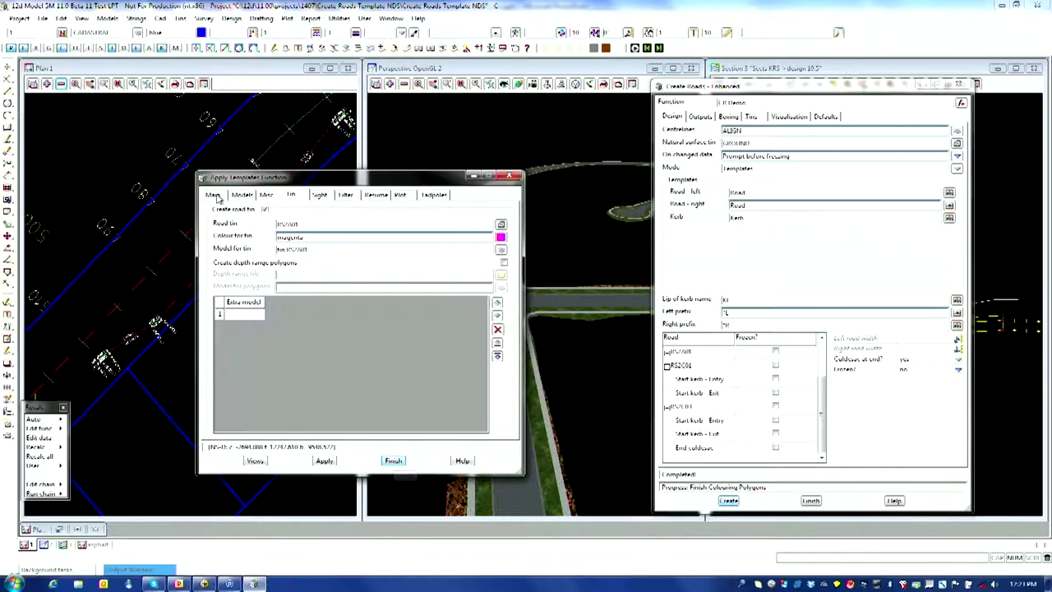
click(394, 462)
Choose APPLY RS2A01 new.mtf as the MTF file of the APPLY RS2A01 function.
drag(414, 178, 361, 156)
click(456, 212)
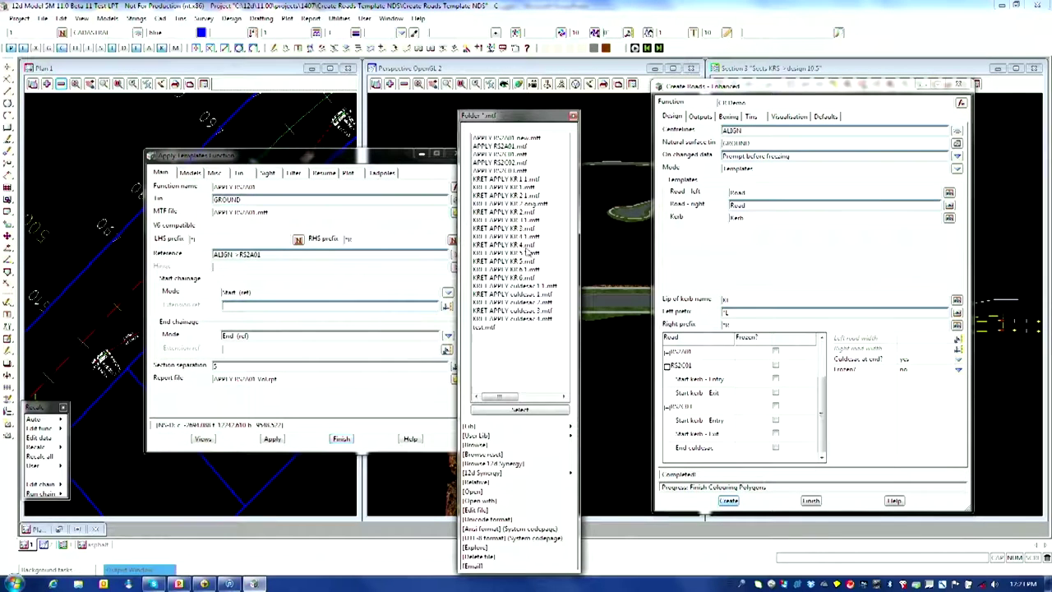
double_click(523, 139)
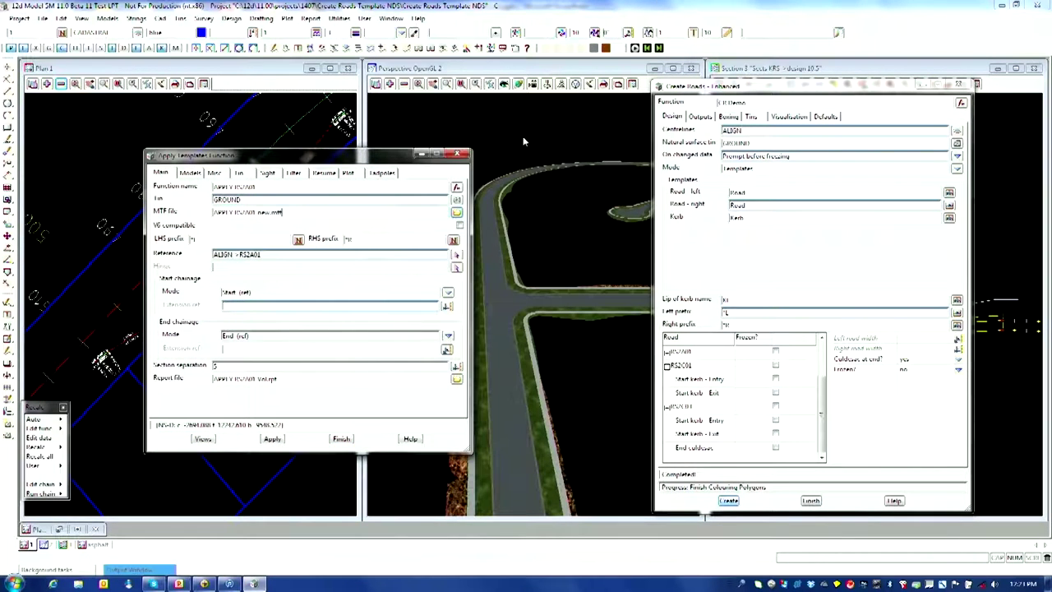
Open APPLY RS2A01 new.mtf in the MTF editor and show its left template modifiers in an enlarged window.
click(457, 212)
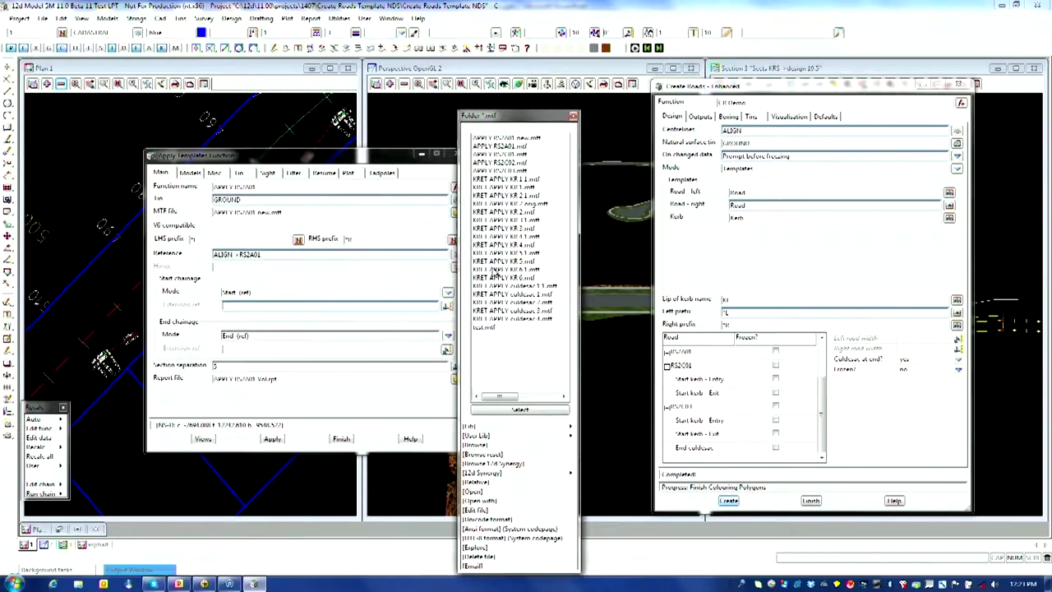
click(494, 496)
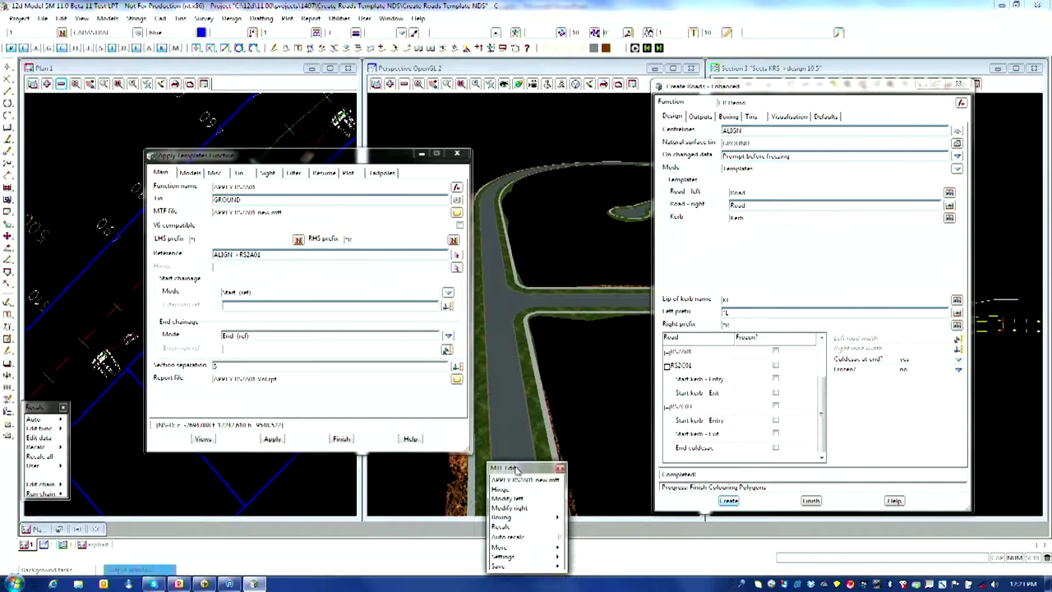
drag(506, 468, 541, 173)
click(539, 205)
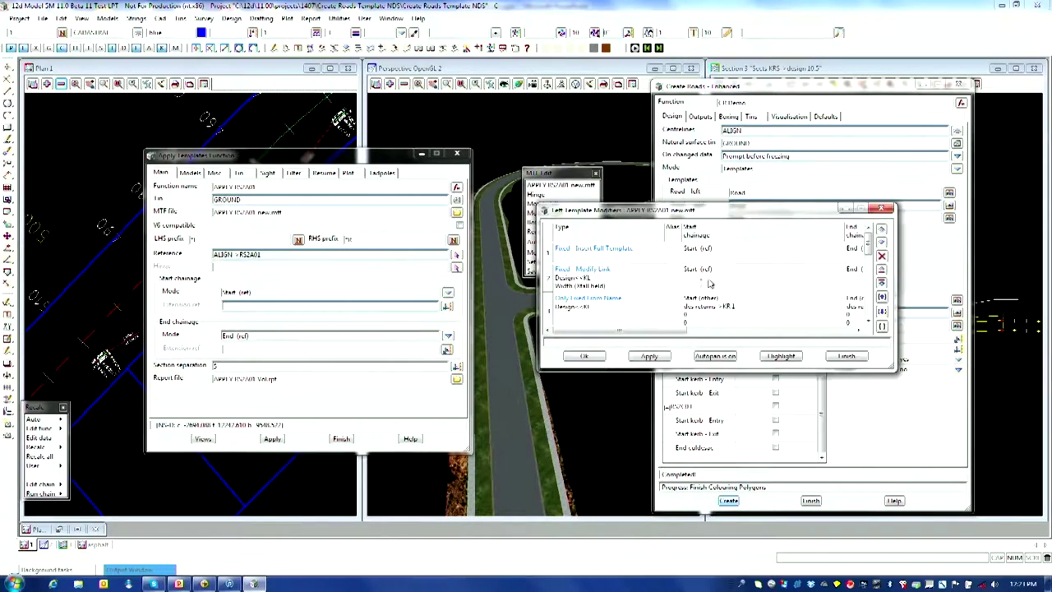
drag(625, 210, 304, 39)
drag(573, 200, 835, 490)
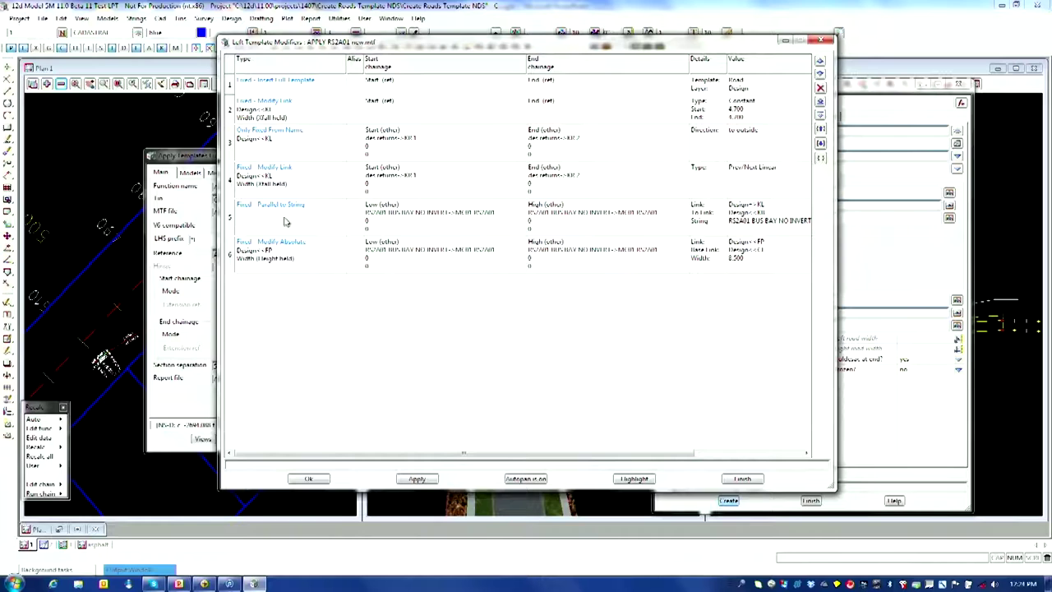
Check the settings of the Fixed - Parallel to String modifier for the bus bay against the plan.
drag(348, 43, 512, 28)
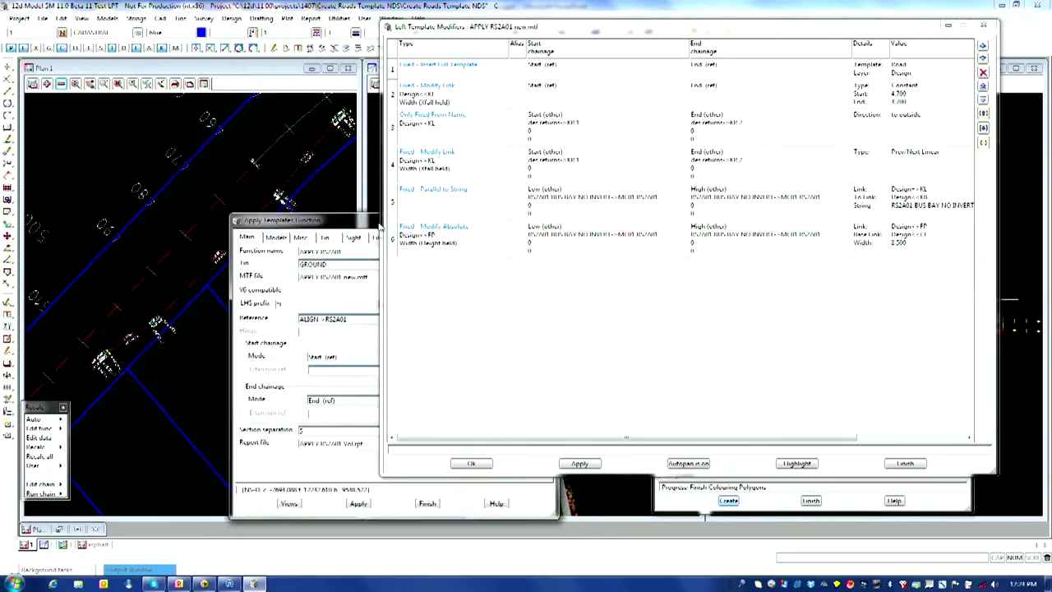
scroll(241, 171, up, 3)
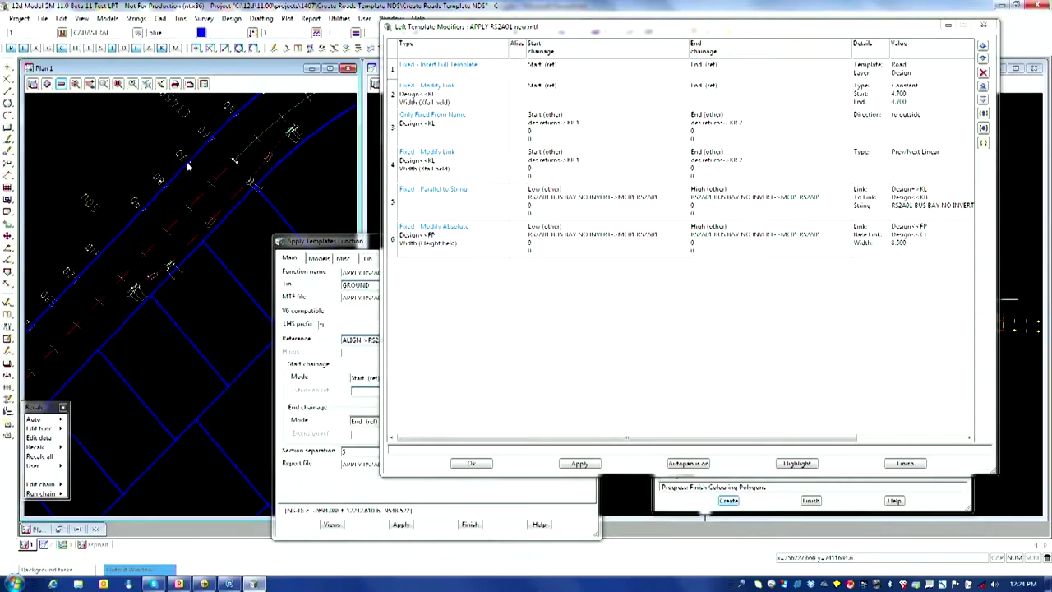
double_click(419, 209)
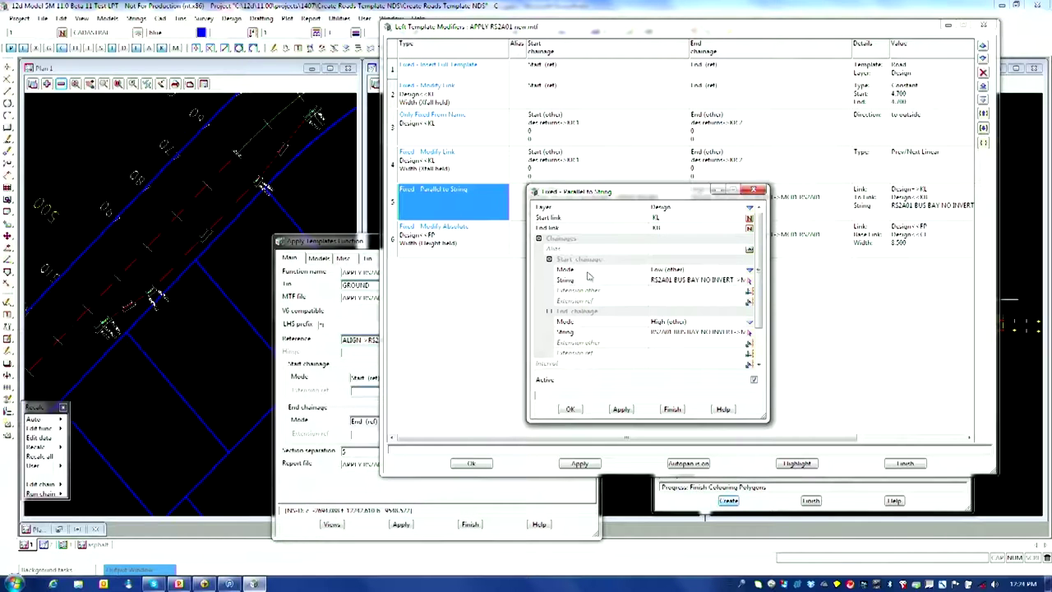
scroll(772, 347, down, 2)
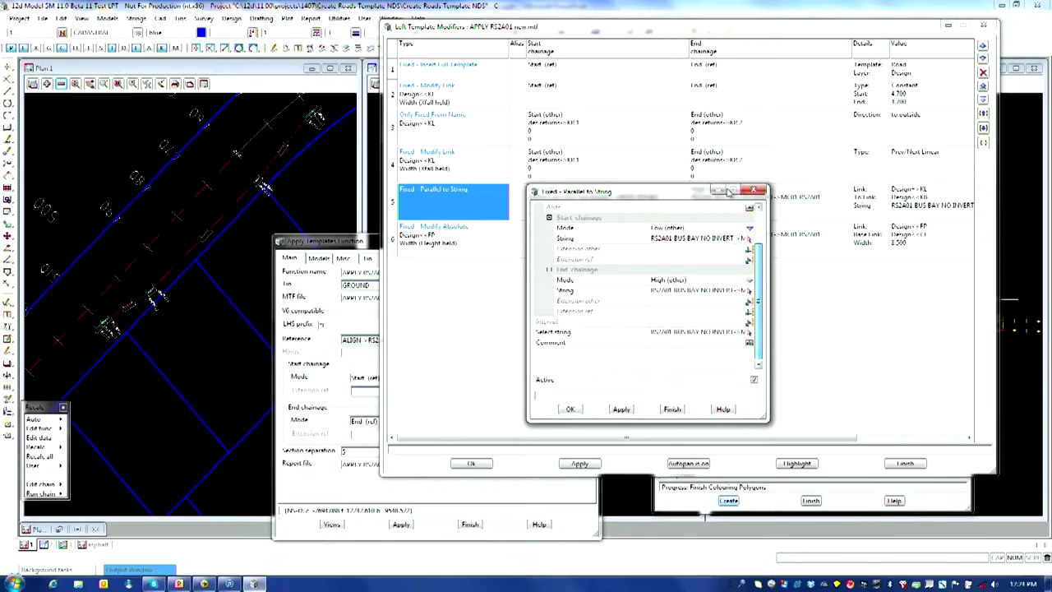
click(753, 190)
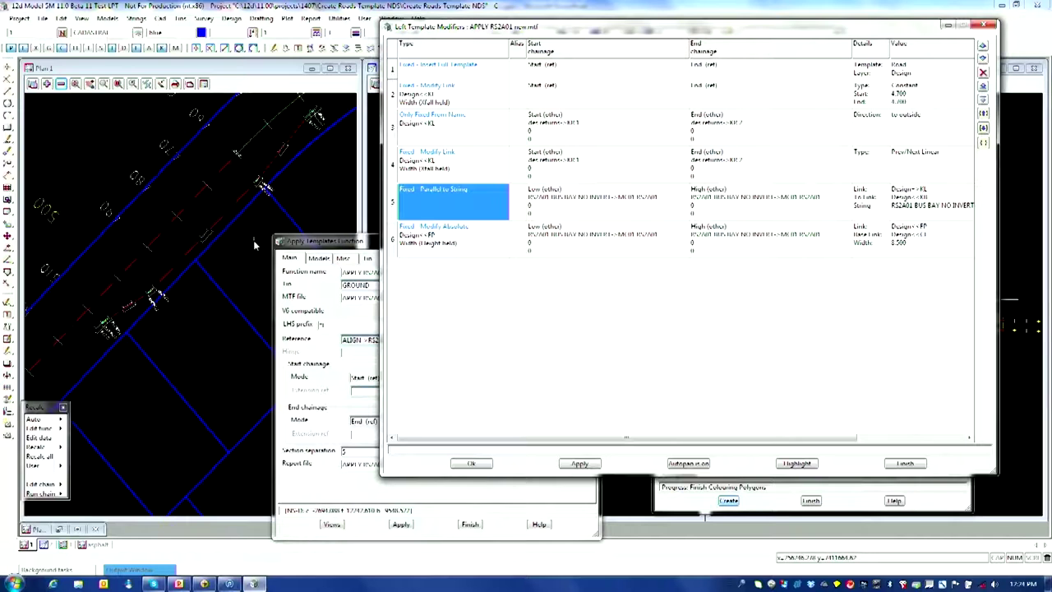
Review the Fixed - Modify Absolute modifier for link FP, close the left modifiers and quit the MTF editor.
double_click(460, 254)
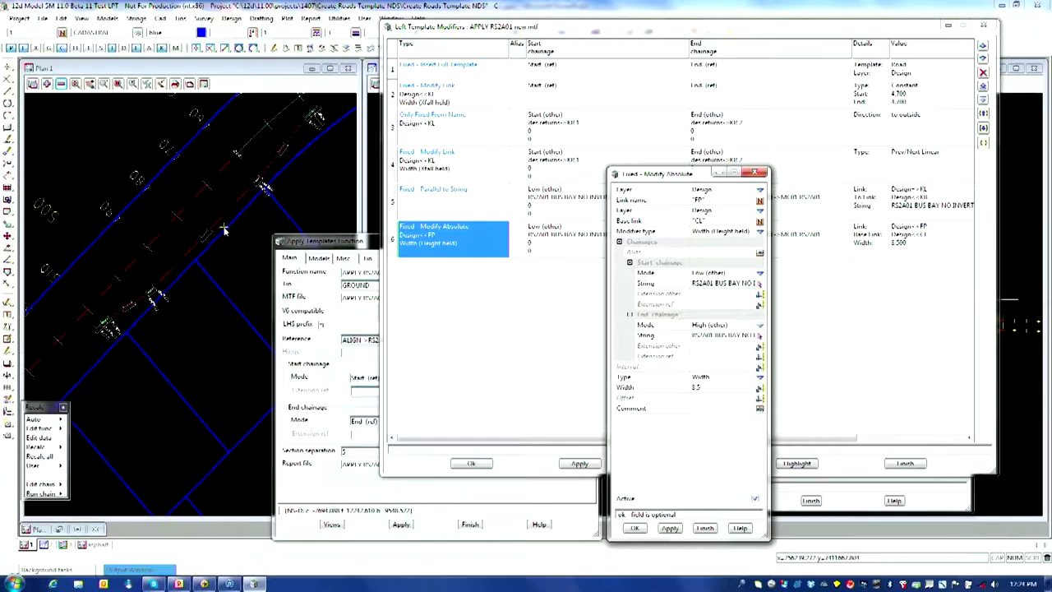
click(757, 173)
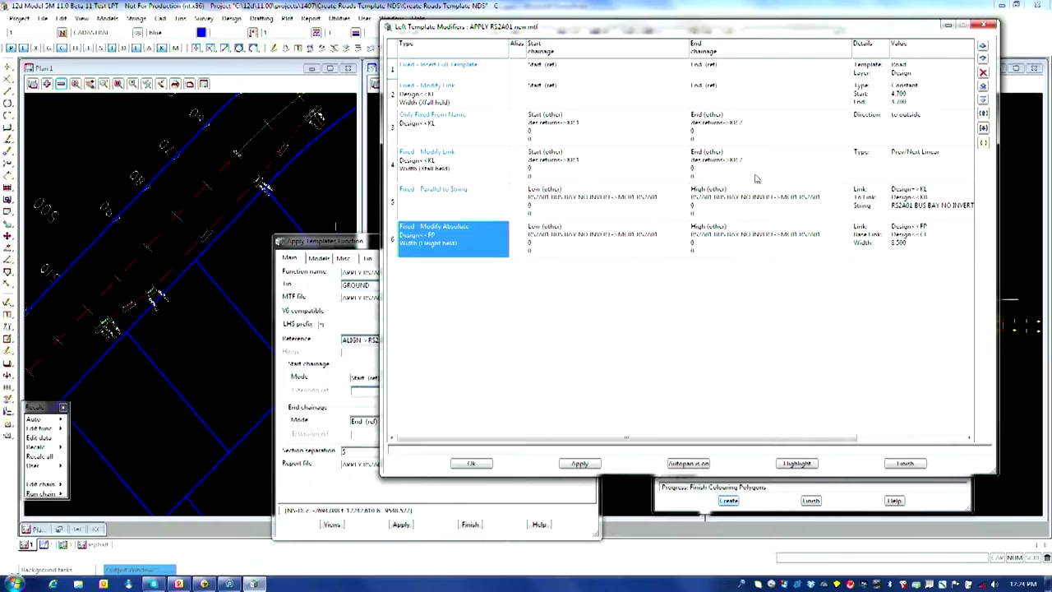
click(474, 465)
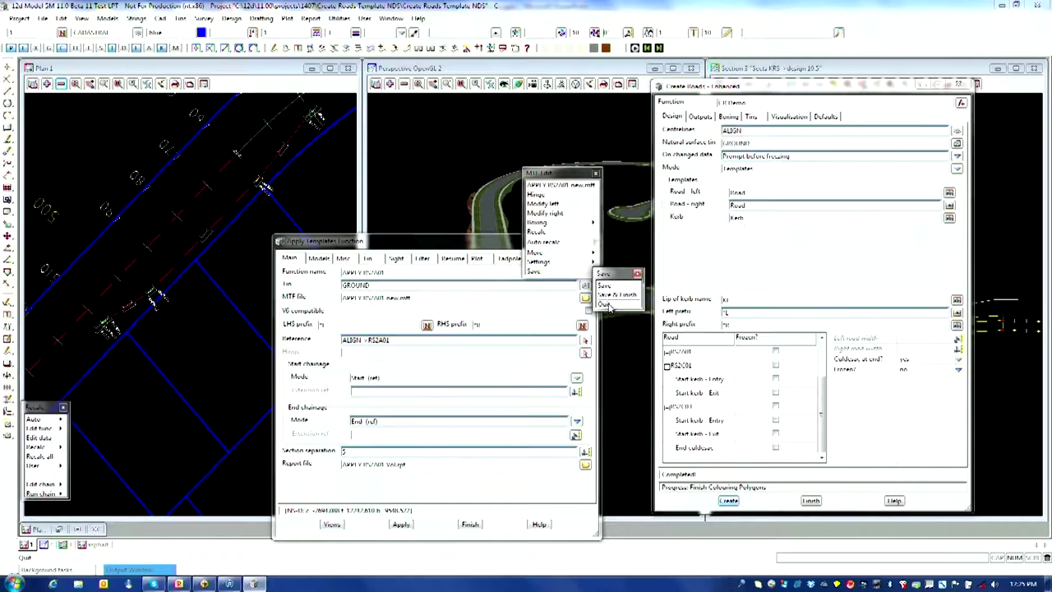
click(606, 304)
click(521, 350)
Remove the tin DESIGN model from the perspective view.
drag(420, 248, 263, 157)
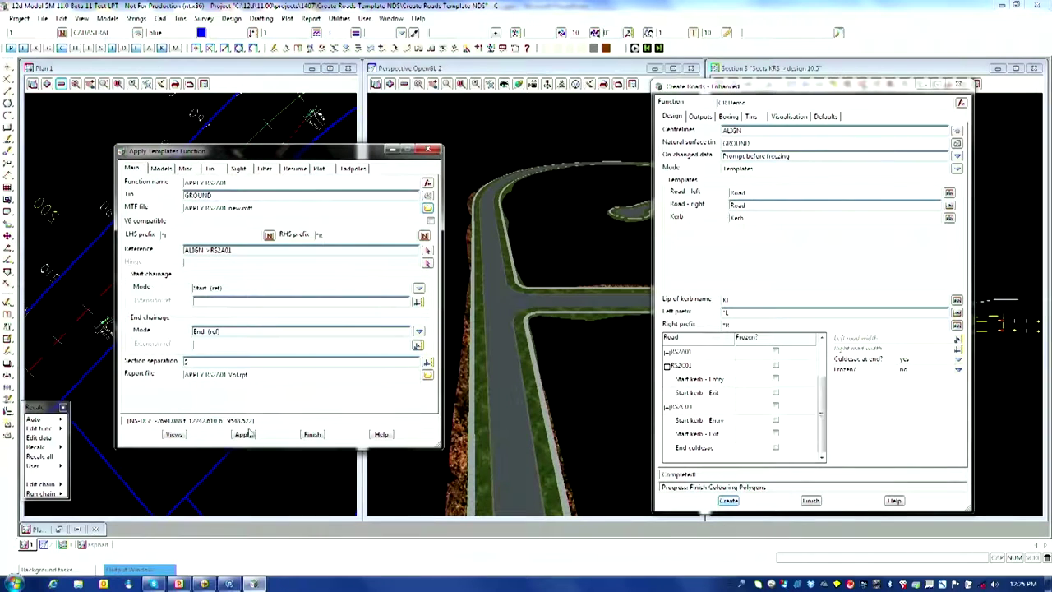
drag(681, 87, 721, 92)
click(654, 93)
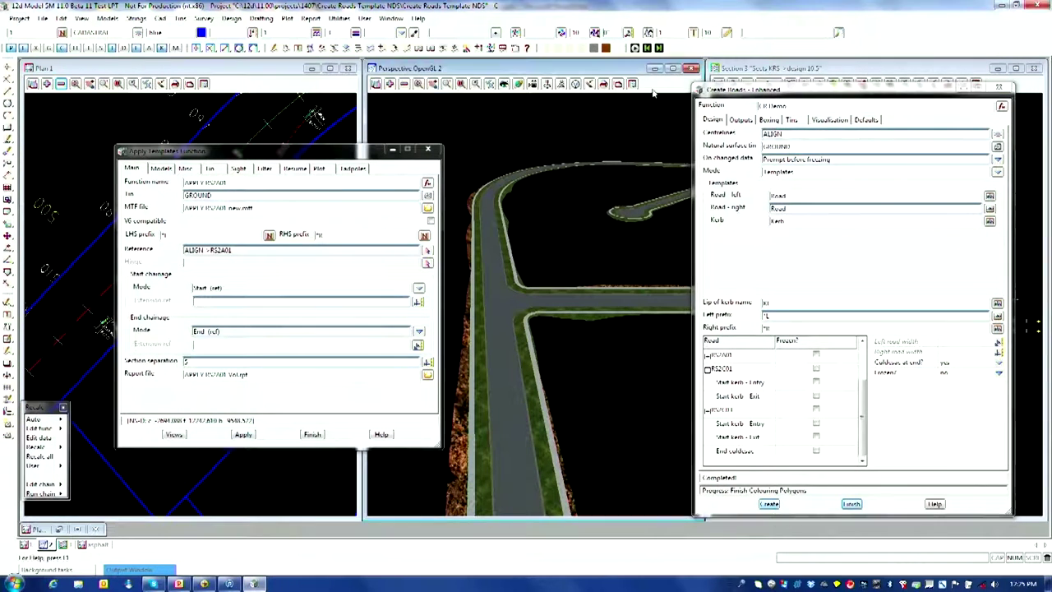
click(403, 84)
click(441, 125)
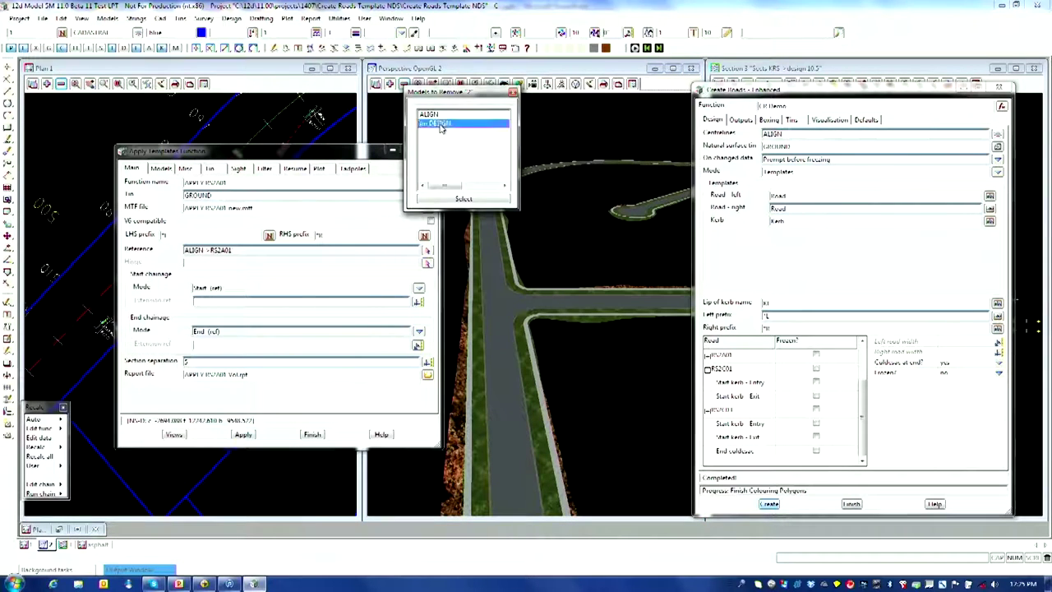
click(464, 199)
Add the tin SUPER DESIGN model to the perspective view and clear the dialog away from the road.
click(391, 84)
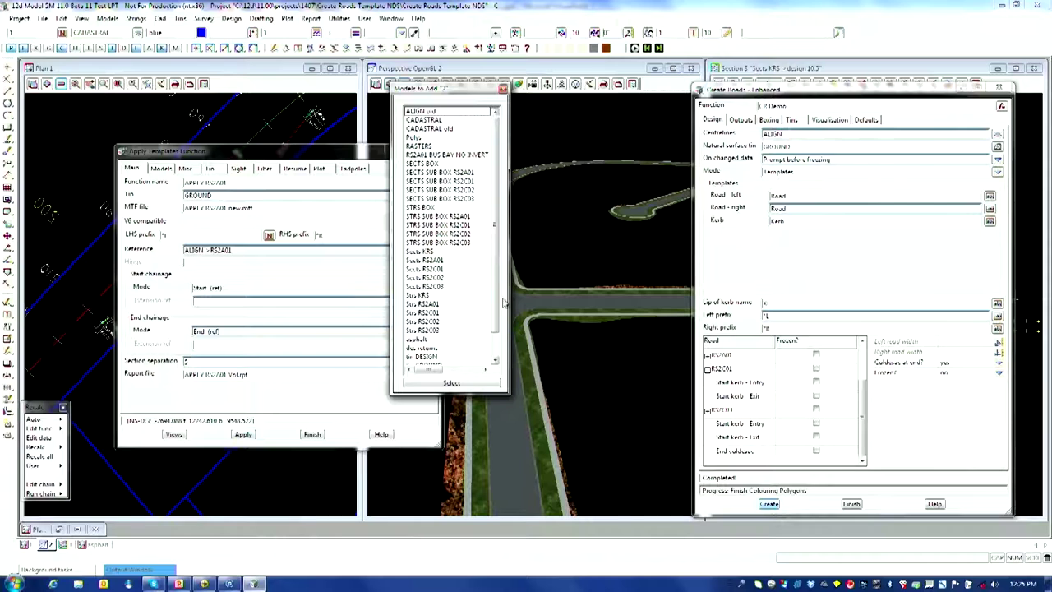
scroll(497, 367, down, 1)
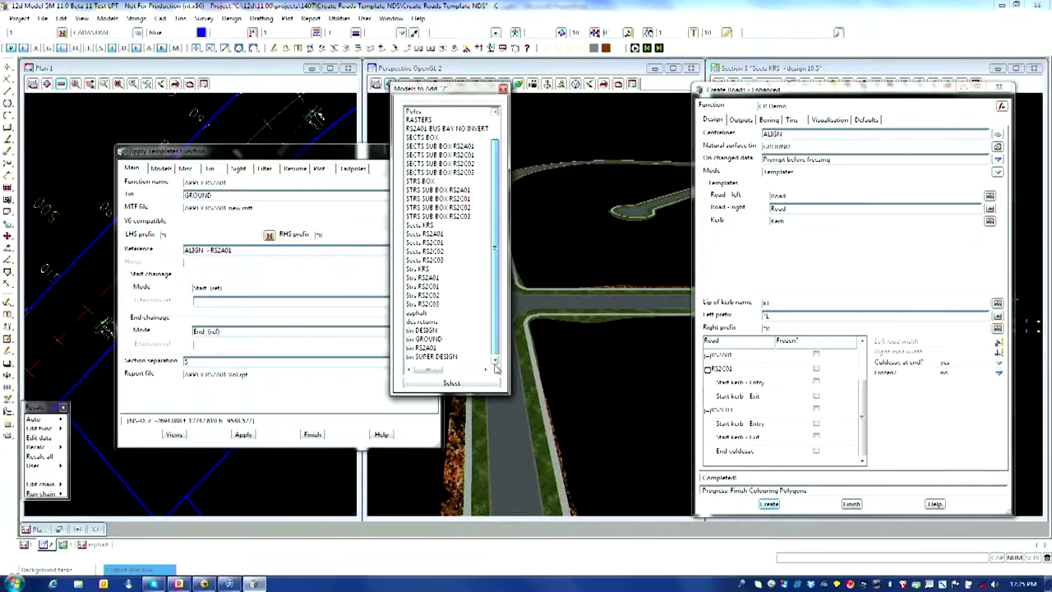
double_click(448, 357)
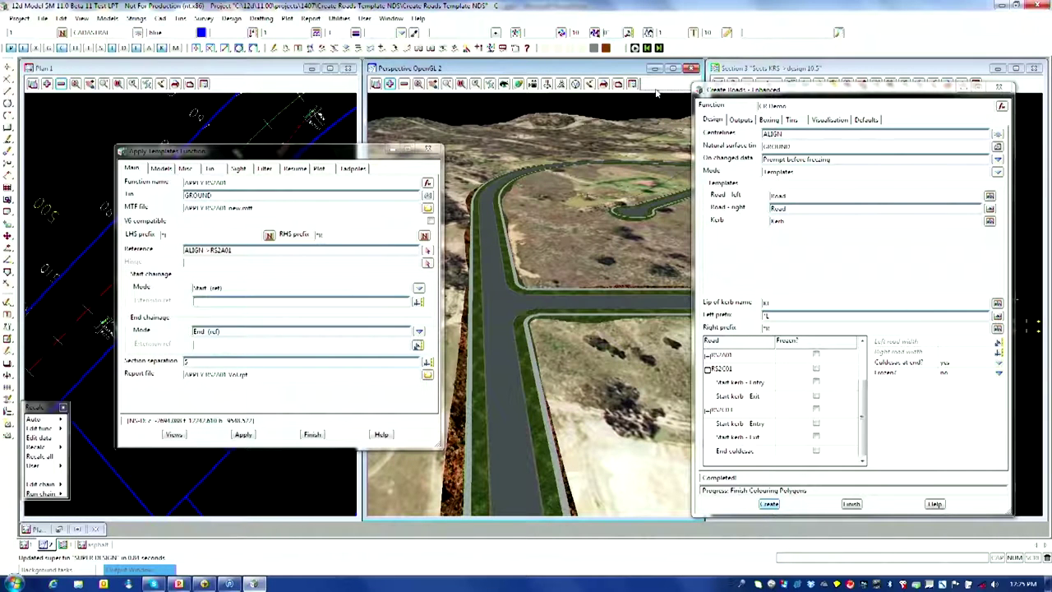
drag(300, 152, 270, 138)
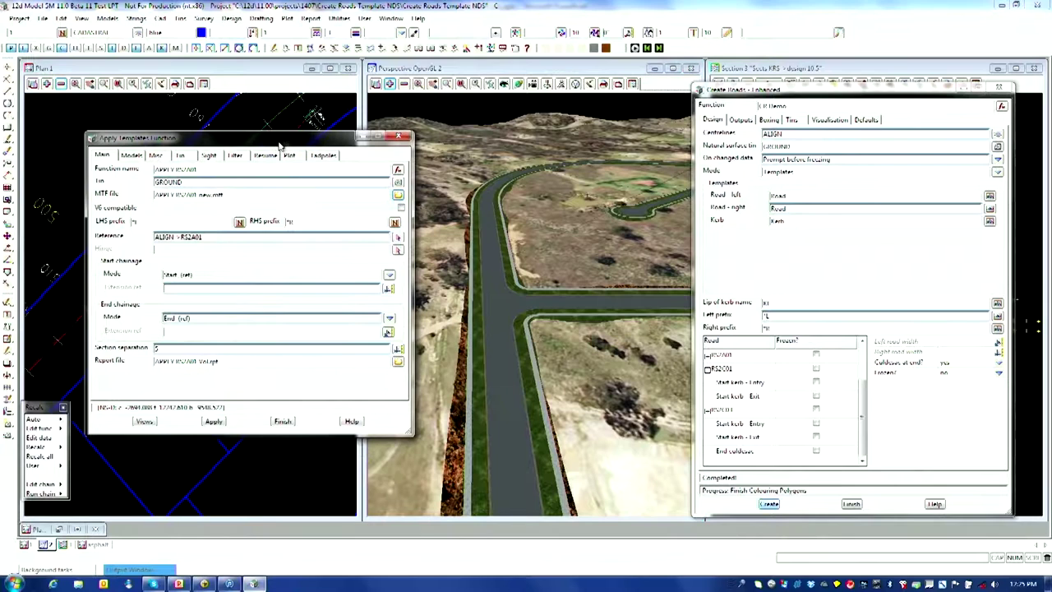
click(667, 88)
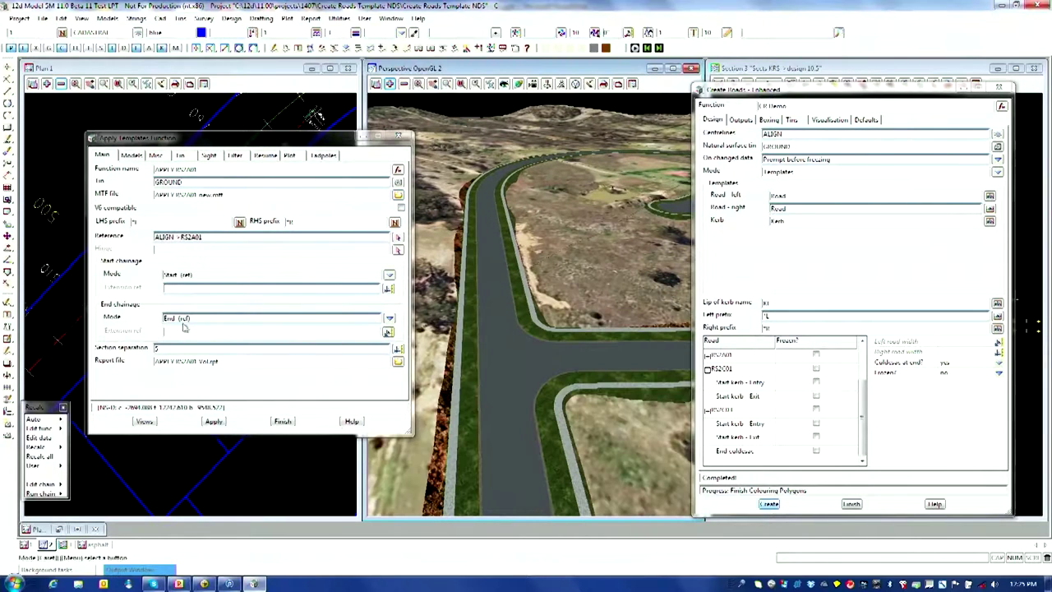
Apply the APPLY RS2A01 function and rerun Create Roads, choosing to freeze the changed items.
click(213, 422)
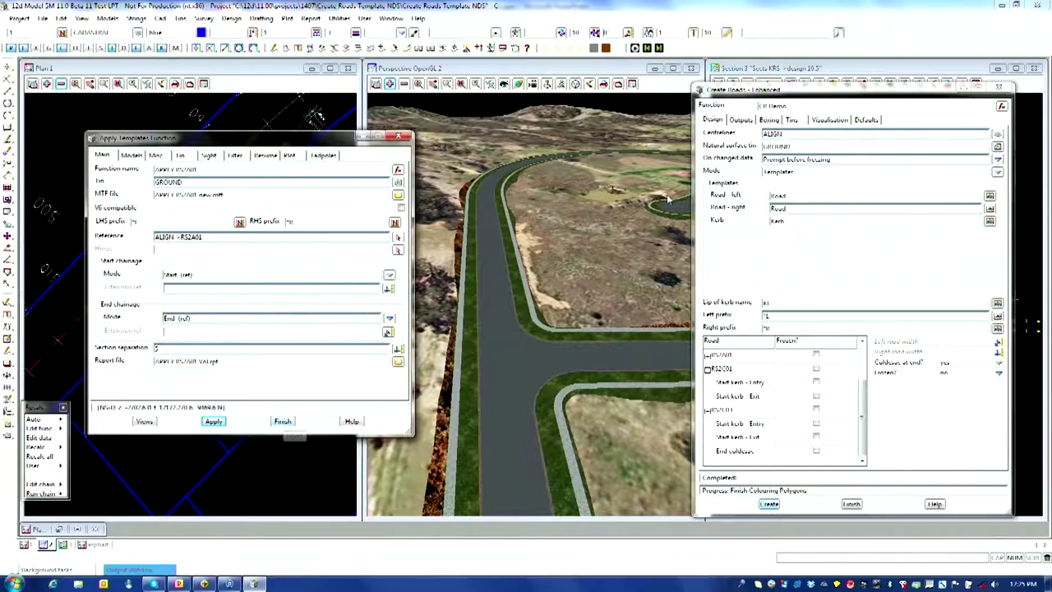
click(770, 504)
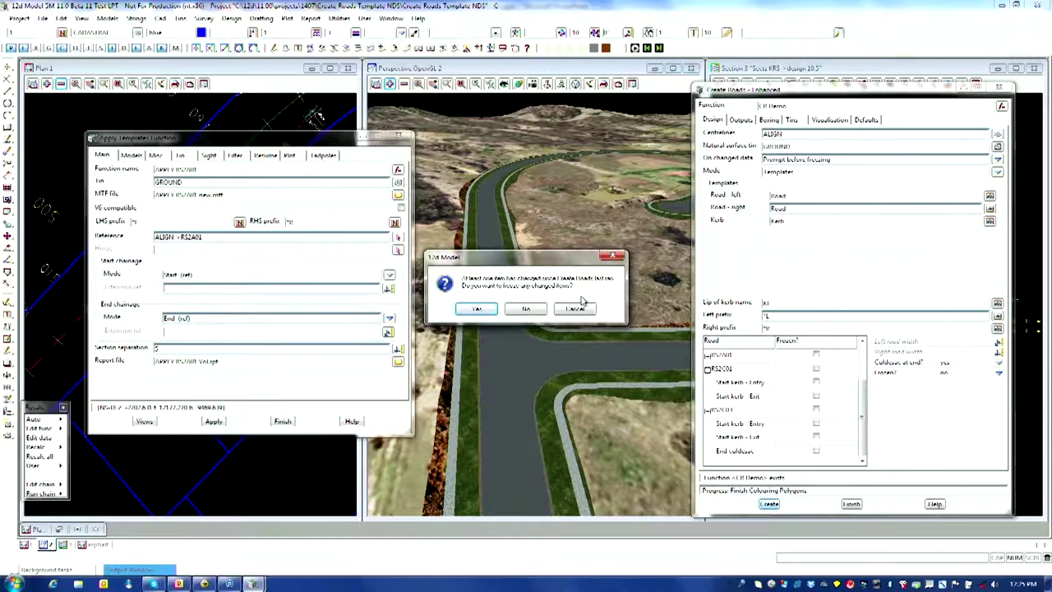
click(493, 315)
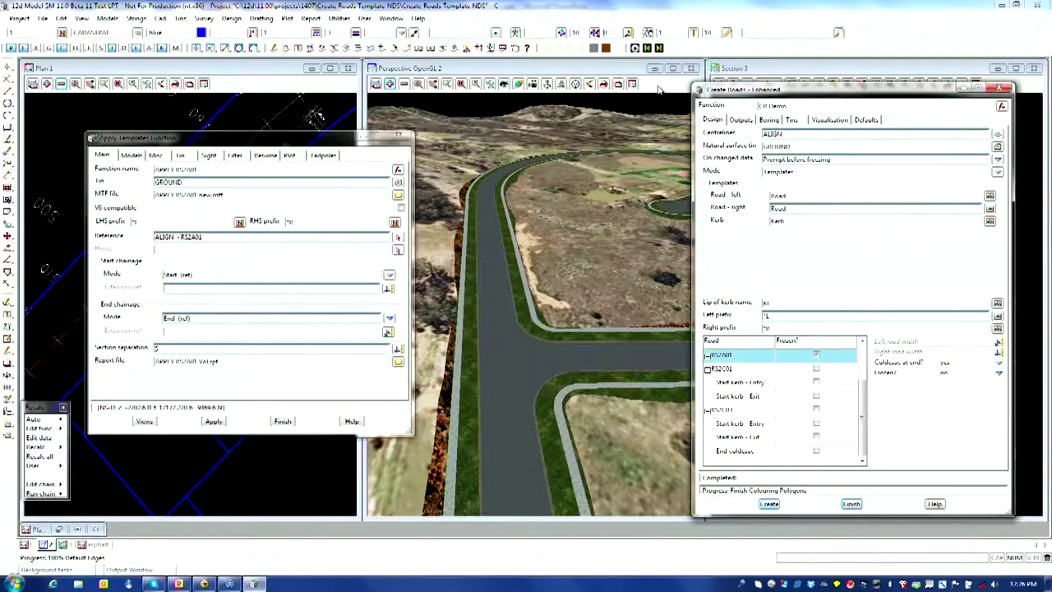
Inspect the bus bay along RS2A01 in the perspective view and close the Apply Templates function.
click(660, 89)
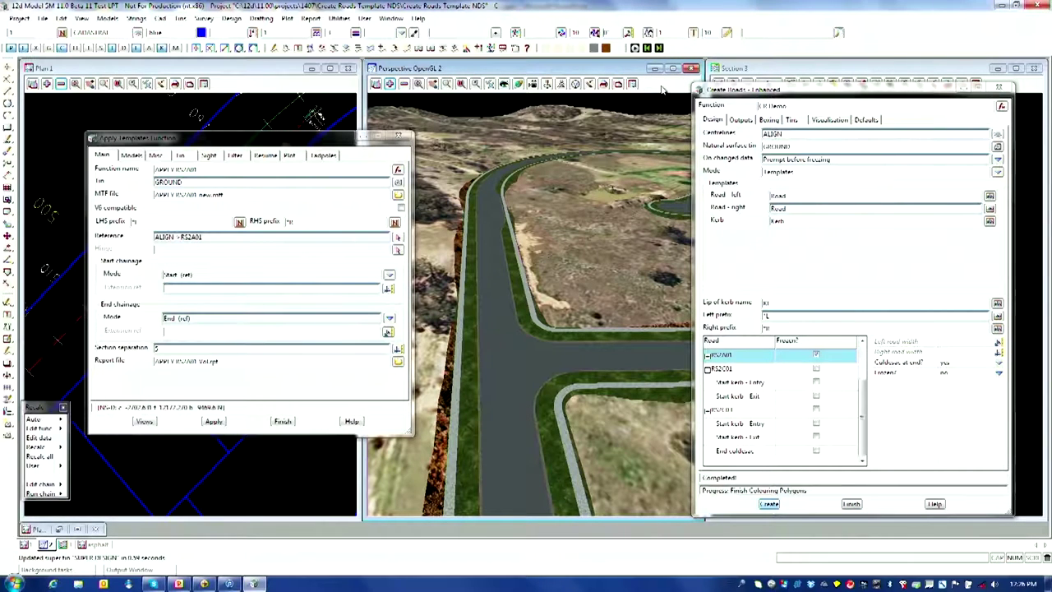
drag(493, 188, 509, 247)
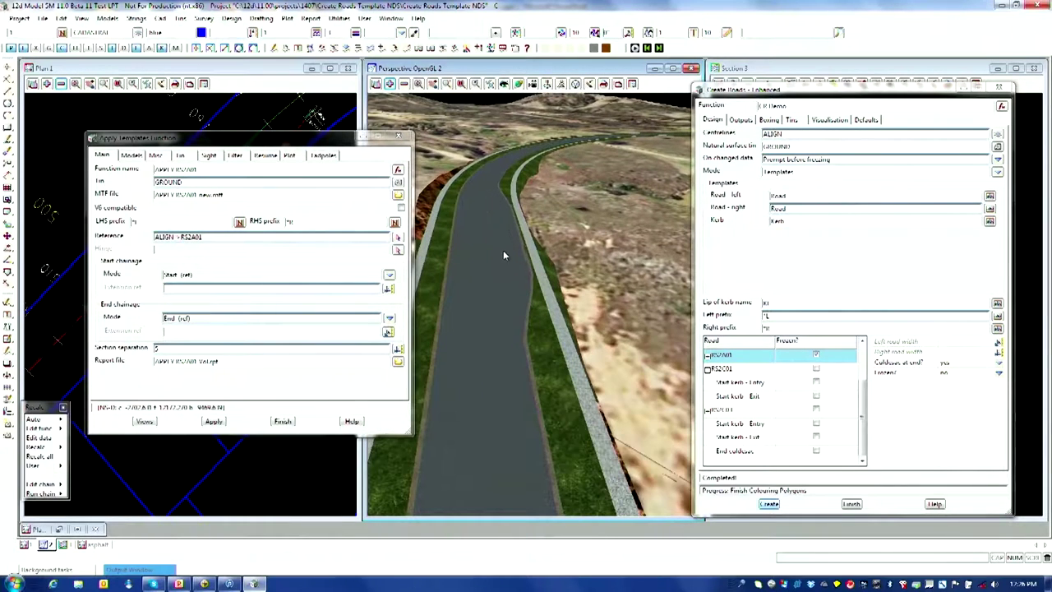
drag(517, 205, 490, 194)
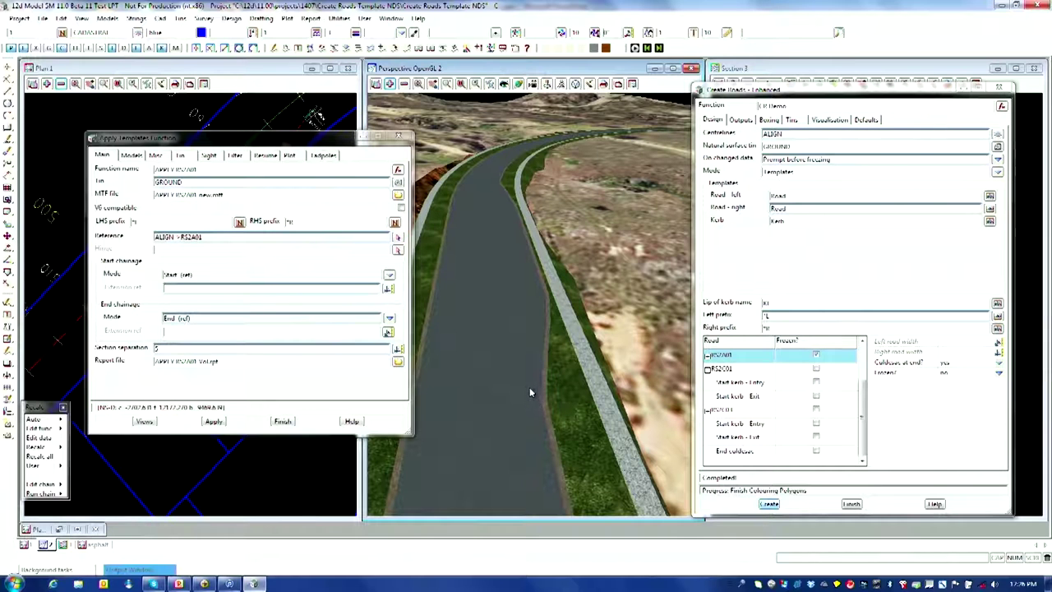
drag(513, 307, 615, 355)
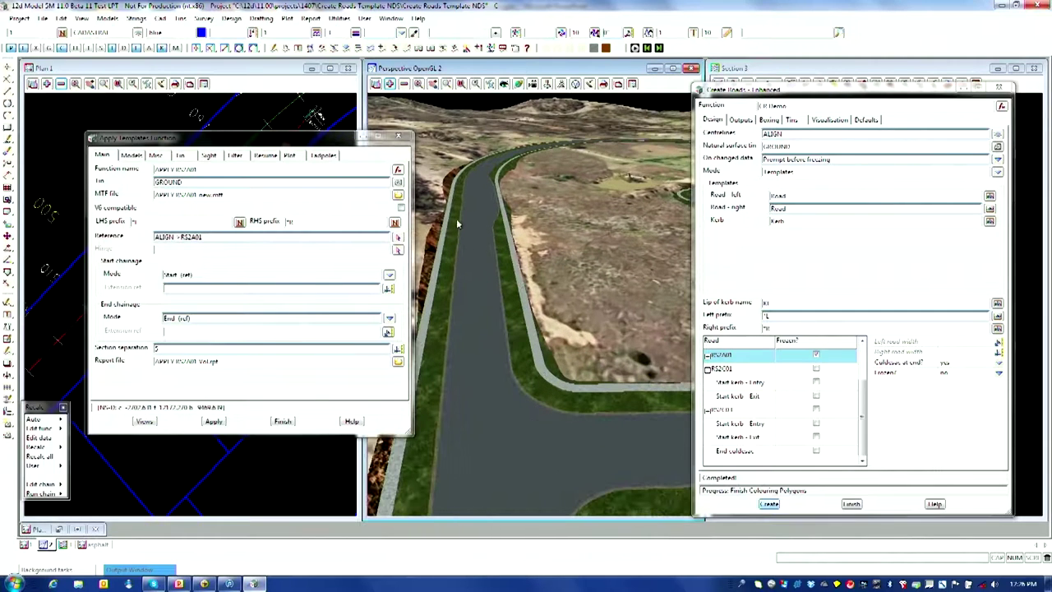
click(400, 136)
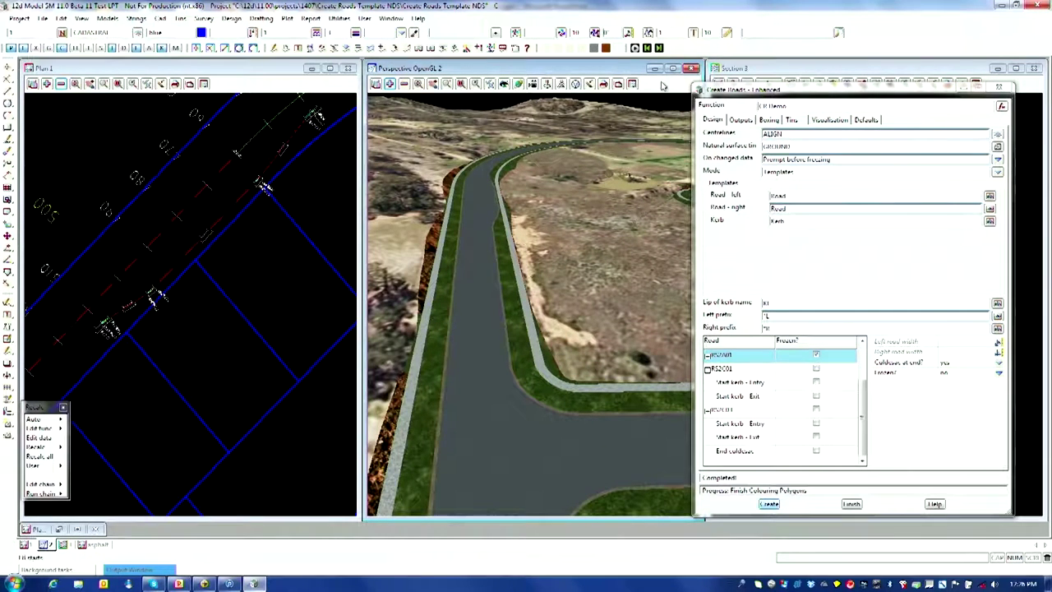
Add the des returns model to the plan view at the RS2C01 intersection.
scroll(300, 159, down, 2)
scroll(300, 159, down, 2)
scroll(160, 282, up, 5)
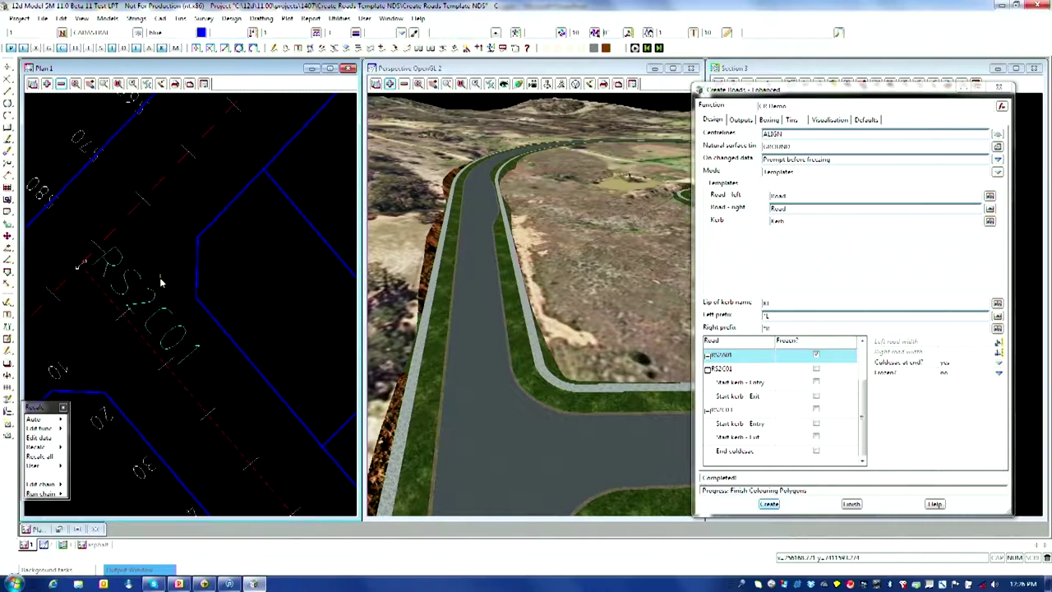
click(47, 84)
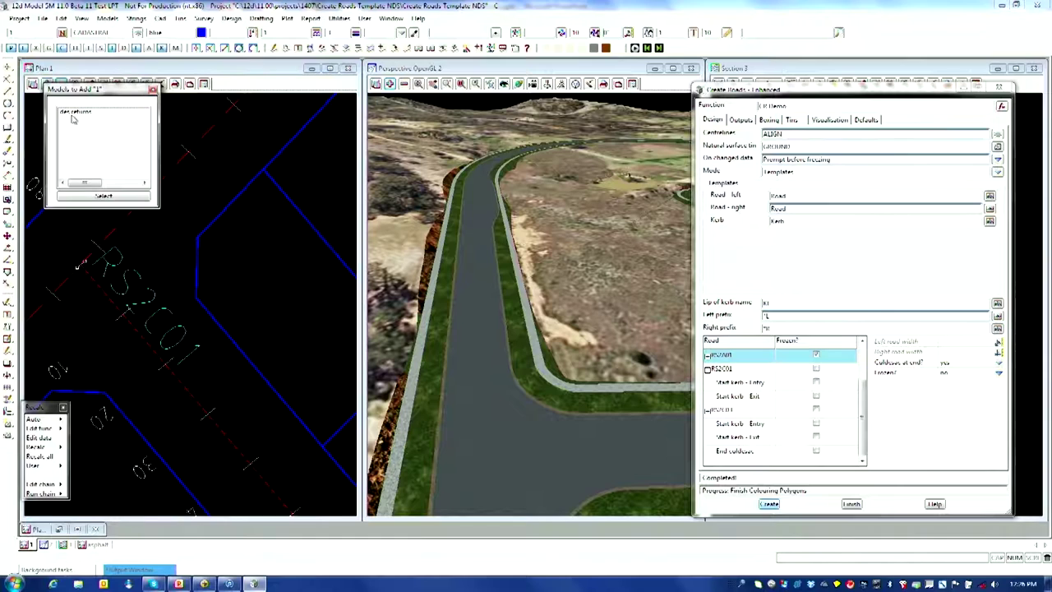
click(72, 116)
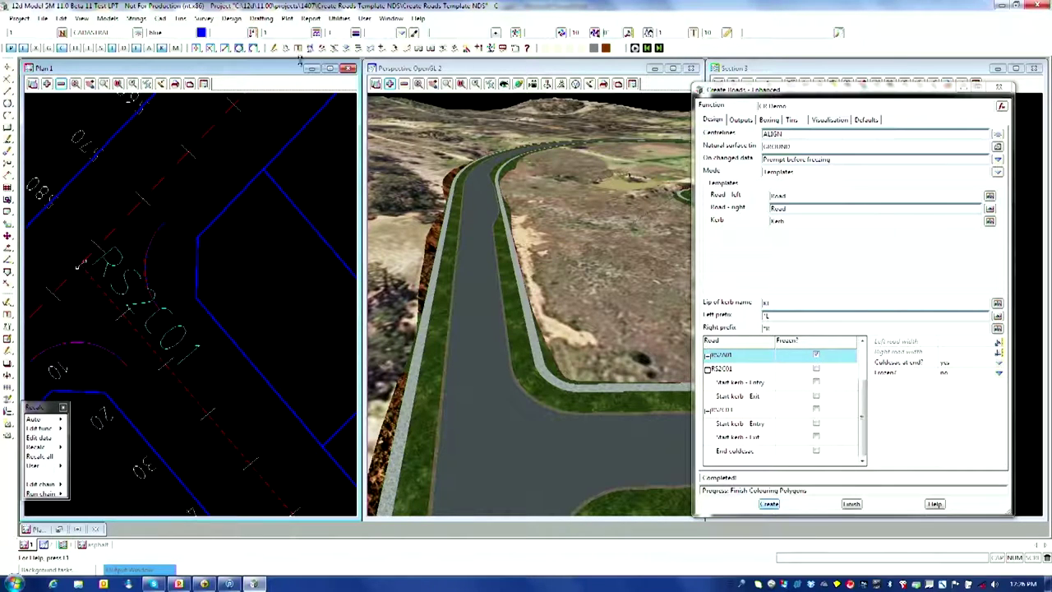
Open kerb return KR 1 in the super alignment editor and display the geometry of its horizontal kerb compound.
click(277, 48)
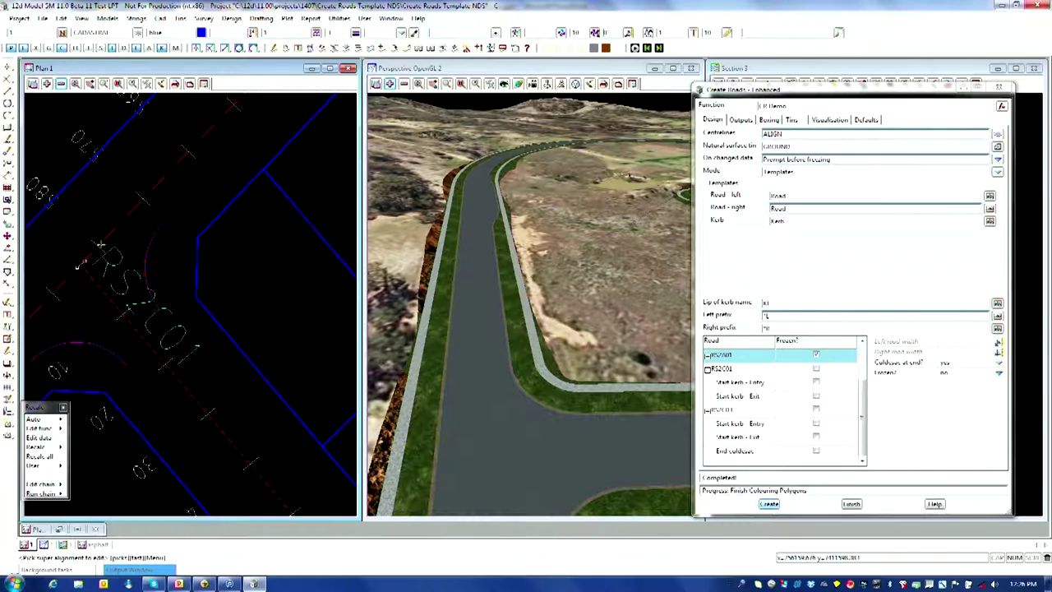
click(159, 249)
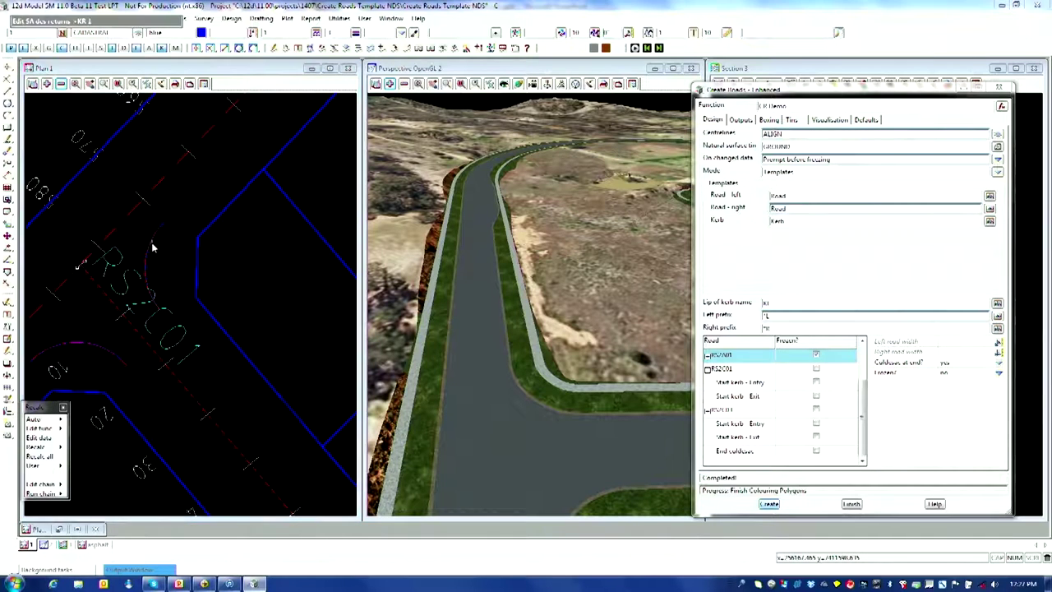
click(59, 33)
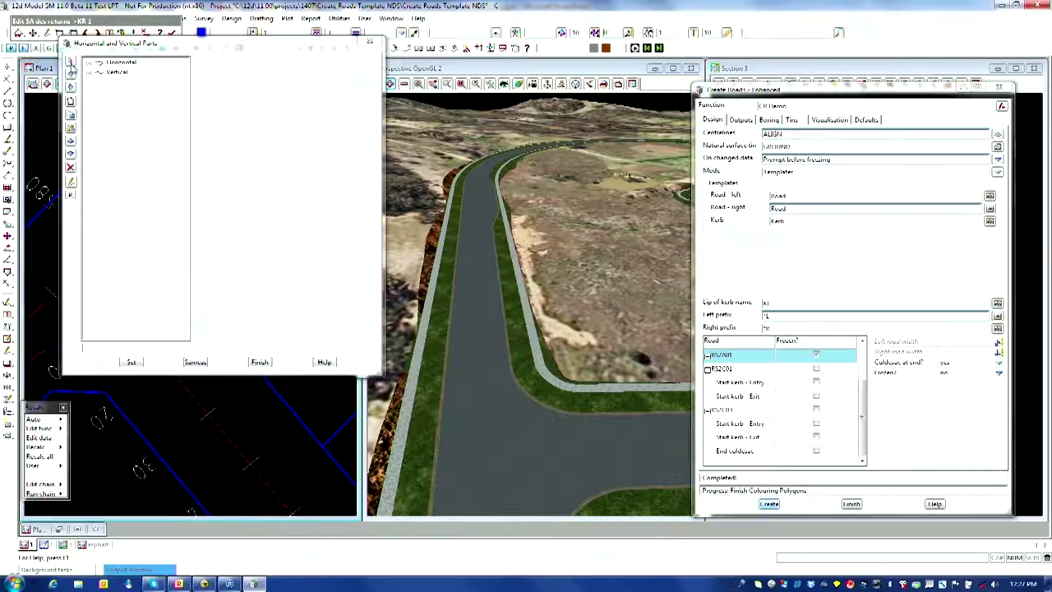
double_click(115, 63)
double_click(131, 72)
double_click(150, 83)
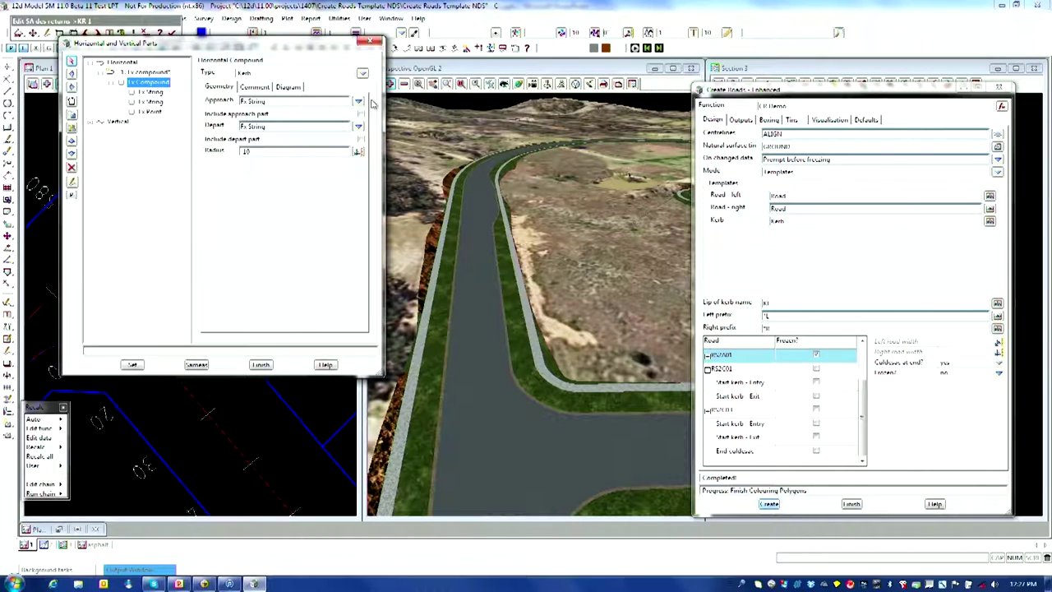
Change KR 1's horizontal compound to a Basic Turn with Fx String approach and depart, radius -15, an approach taper length and taper offset 3.5.
drag(251, 46, 451, 75)
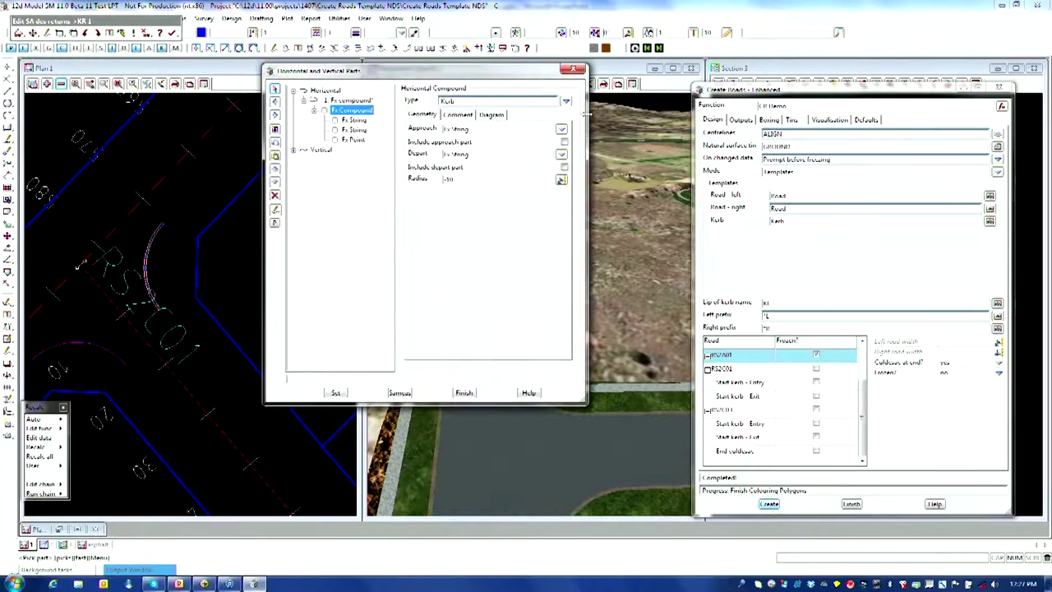
click(565, 104)
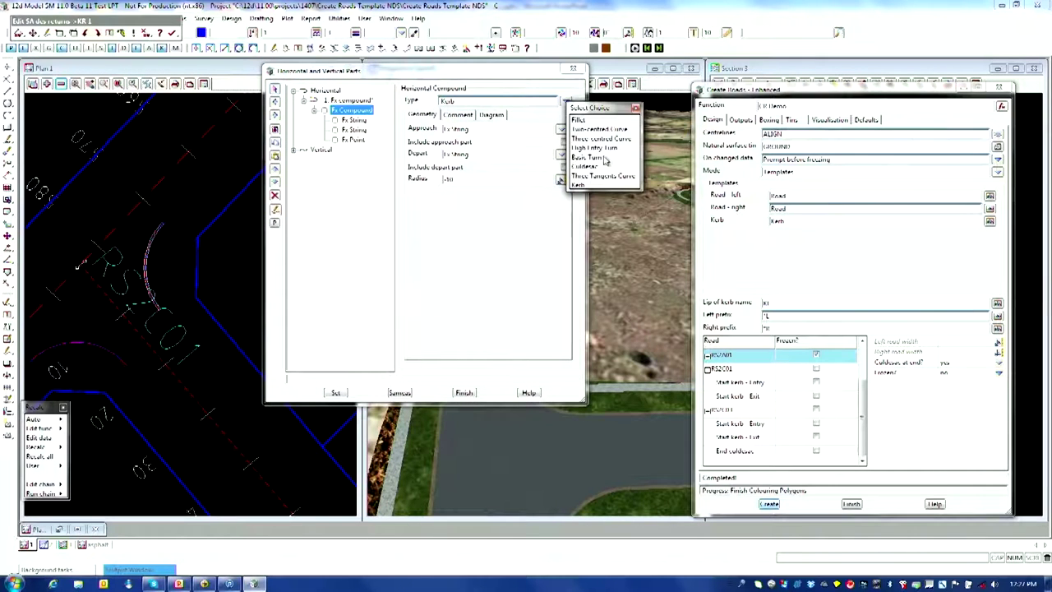
click(602, 157)
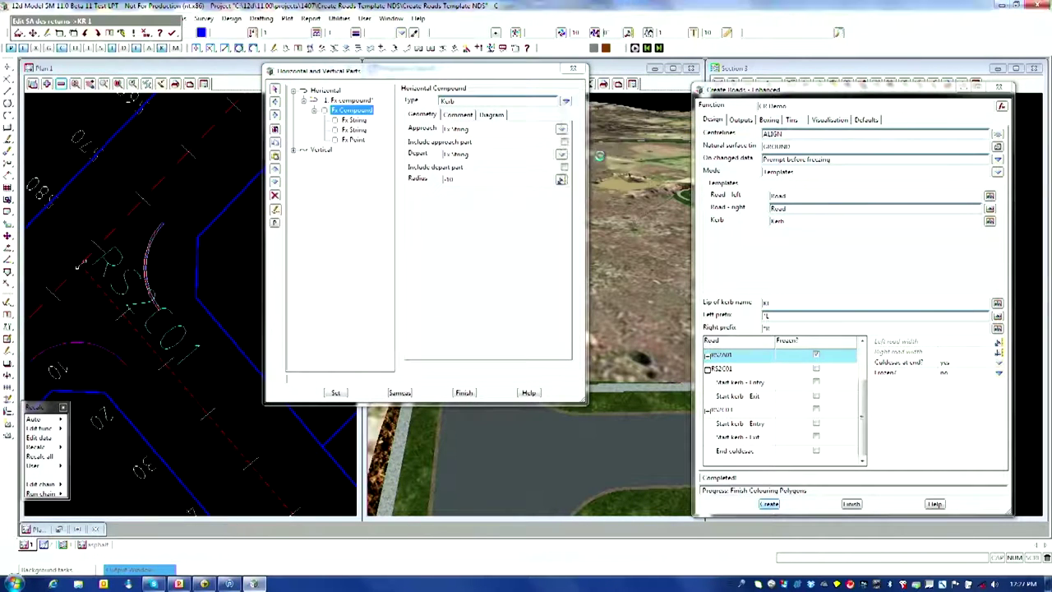
click(560, 130)
click(580, 195)
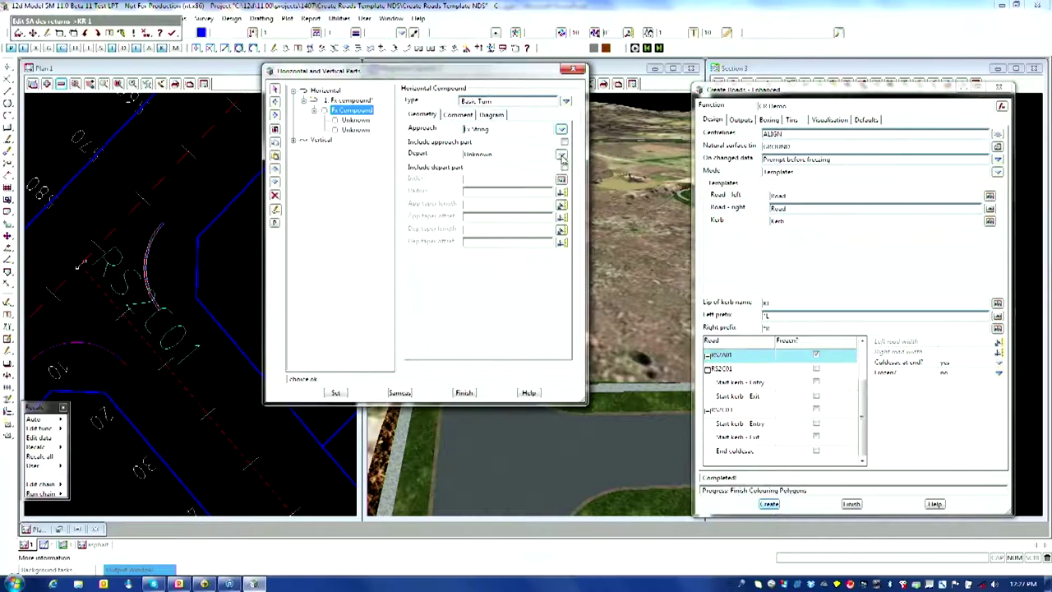
click(561, 154)
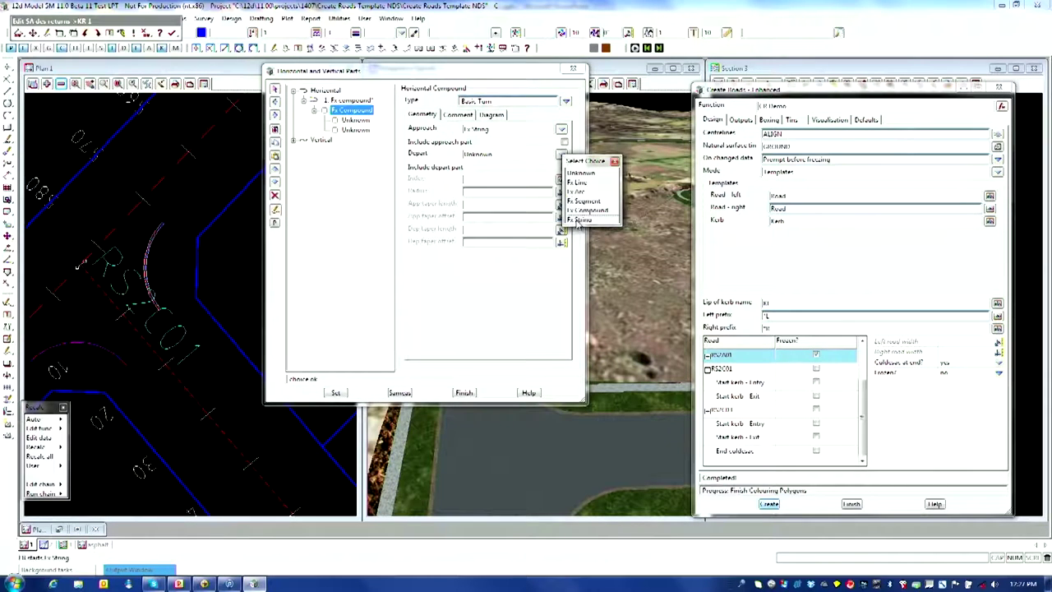
click(580, 221)
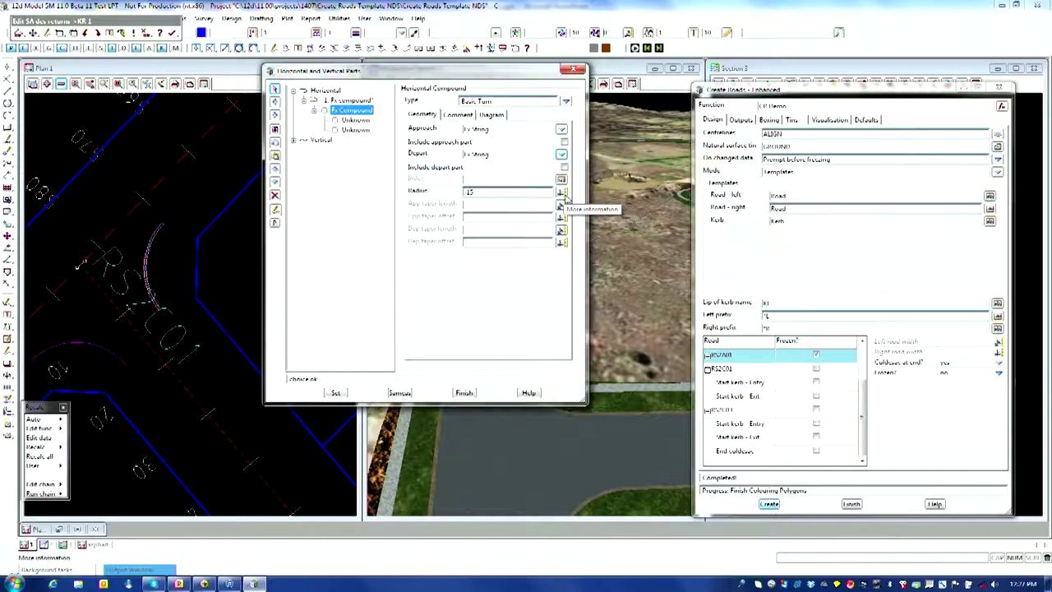
click(483, 206)
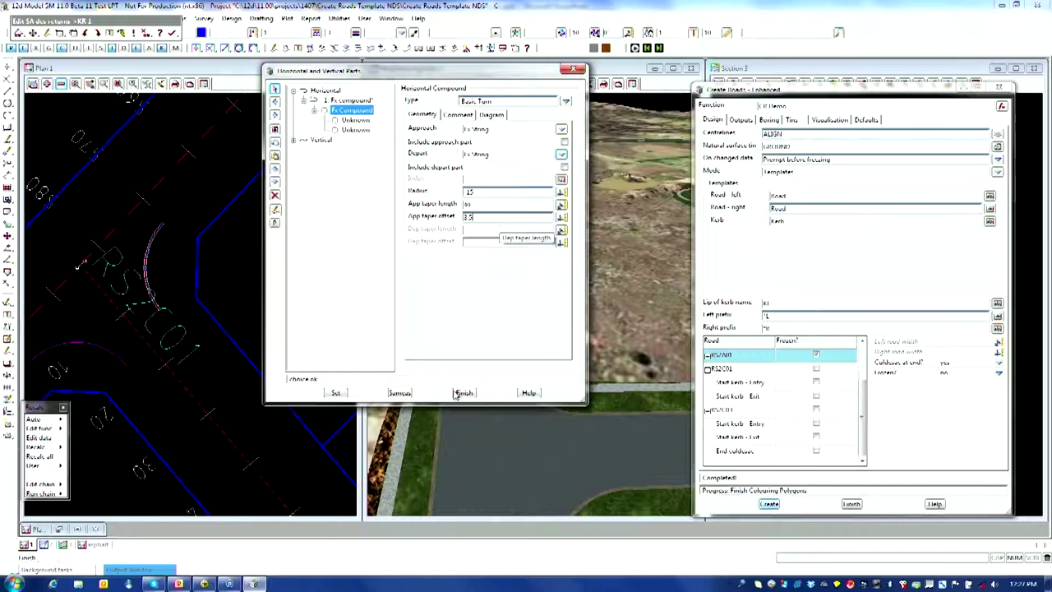
click(335, 393)
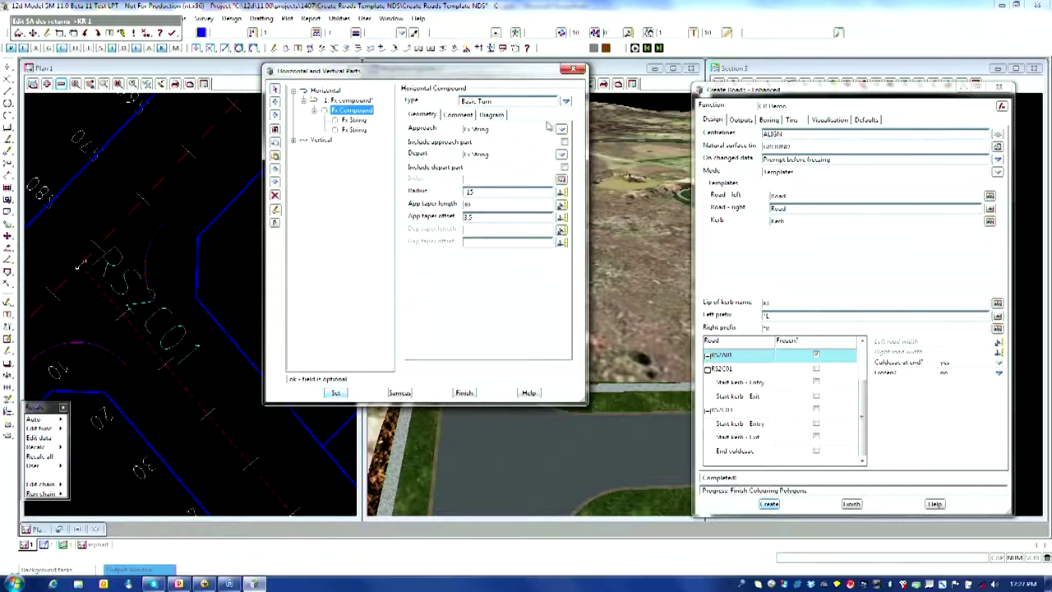
Reference the turn's approach string to centreline RS2A01 in the positive direction and set its offset.
click(354, 120)
click(560, 129)
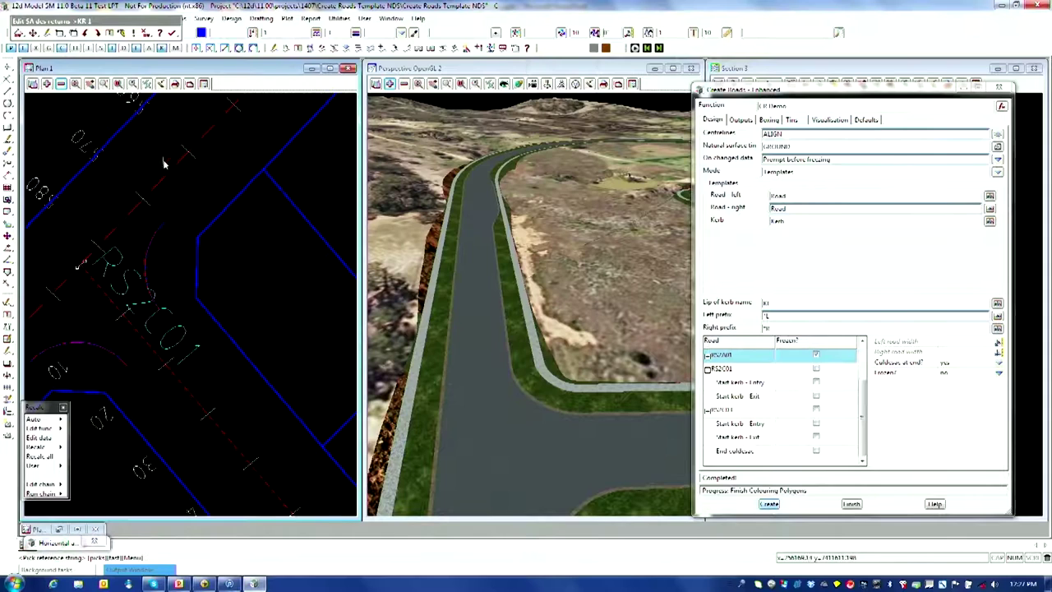
click(156, 190)
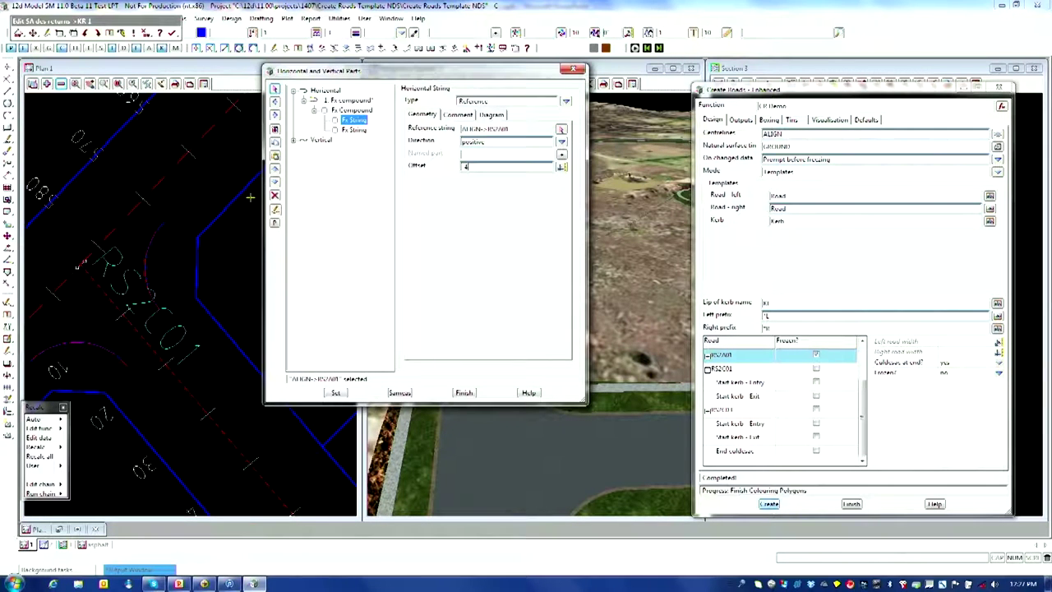
click(334, 394)
Reference the turn's depart string to centreline RS2C01 in the positive direction with an offset of -4.7.
click(355, 130)
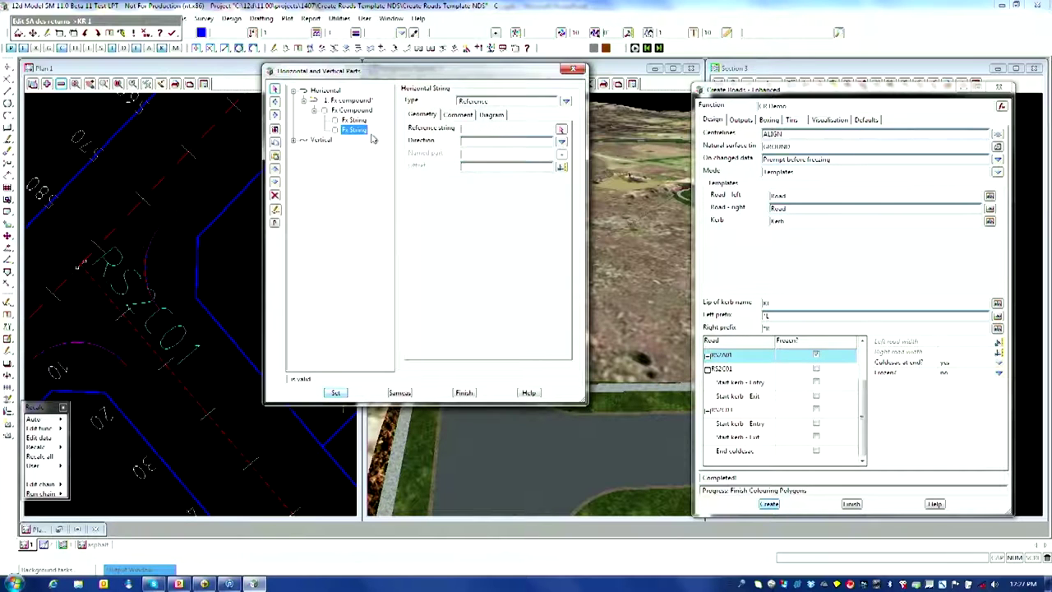
click(560, 129)
click(229, 423)
click(479, 166)
text(4.7)
click(335, 393)
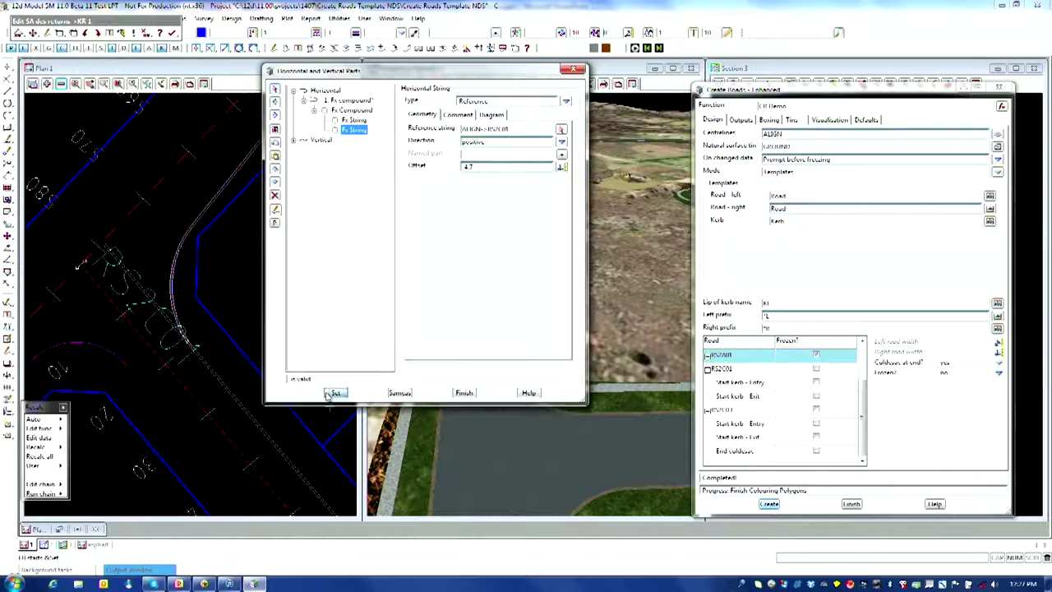
Close the horizontal and vertical parts of KR 1 and finish the super alignment edit.
drag(351, 73, 469, 84)
click(589, 406)
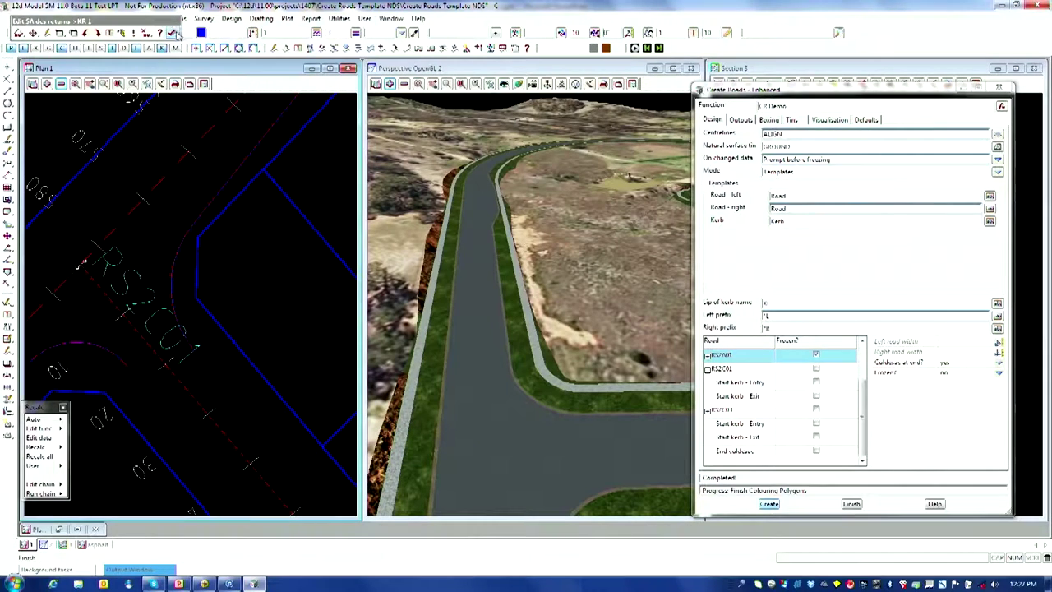
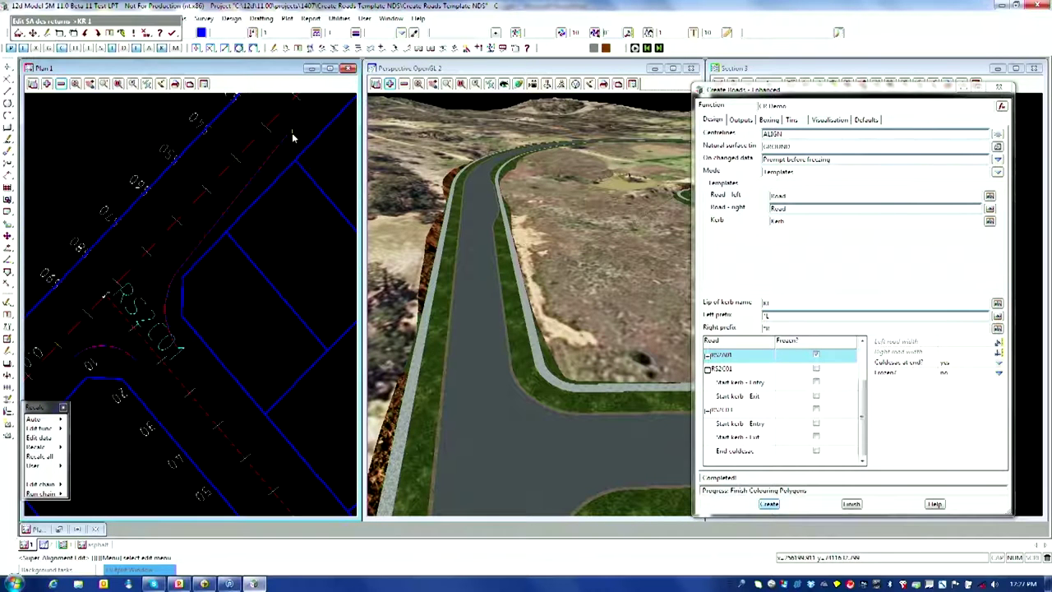
click(172, 33)
click(202, 74)
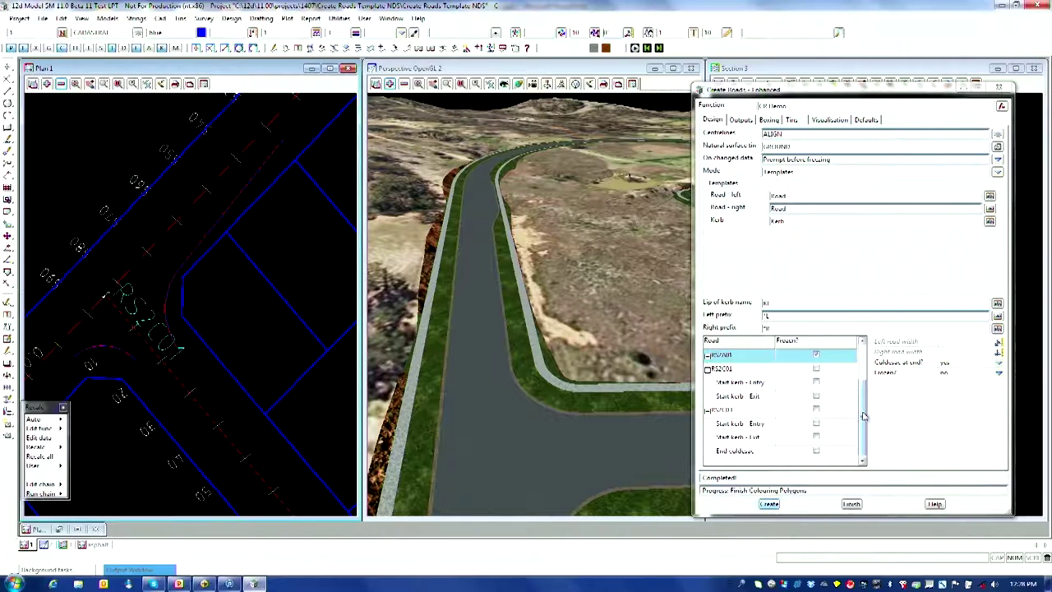
Freeze the Start kerb - Entry and Start kerb - Exit returns of RS2C01 and rerun Create Roads.
scroll(856, 390, down, 2)
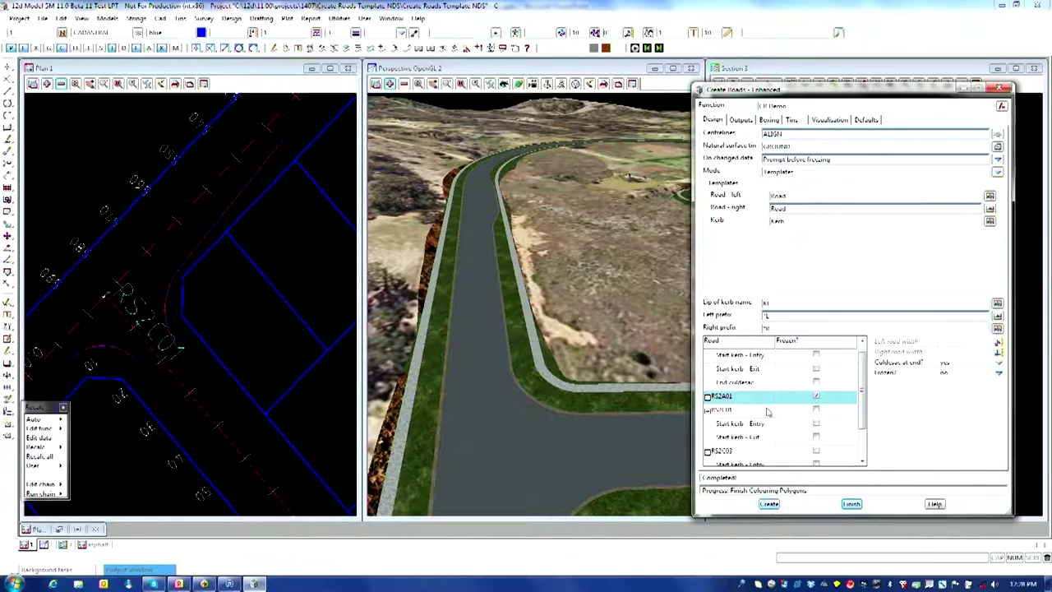
click(821, 426)
click(816, 424)
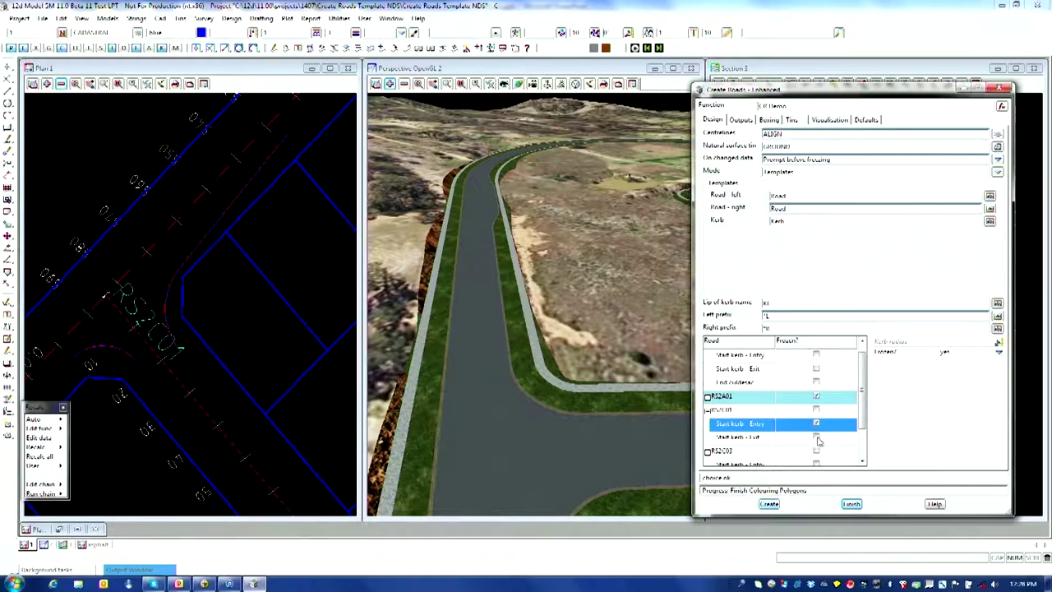
click(817, 438)
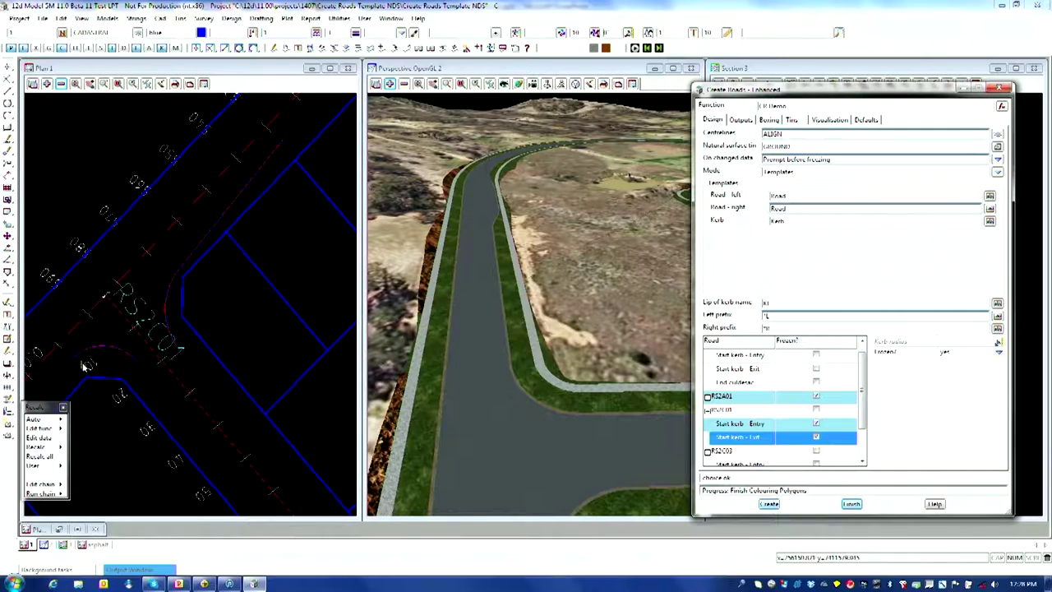
click(774, 507)
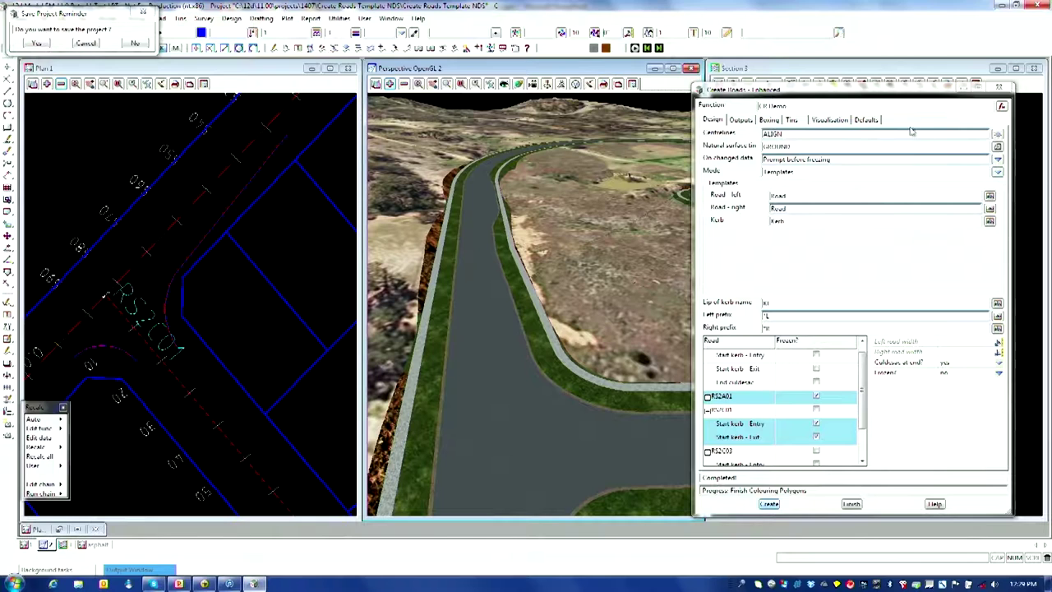
Switch the Create Roads - Enhanced mode from Templates to Snippets.
drag(878, 101, 735, 82)
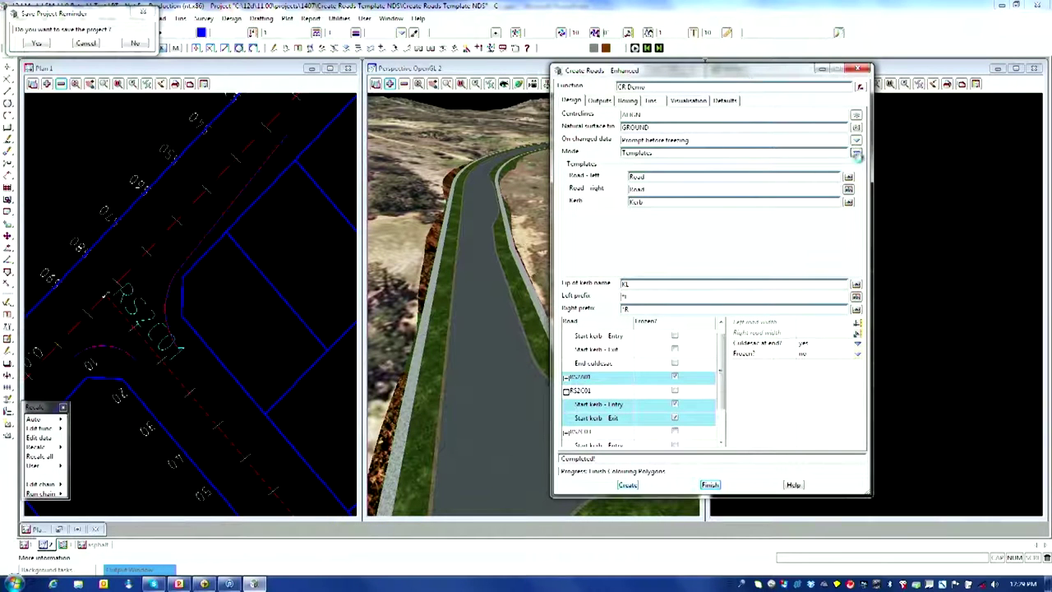
click(856, 153)
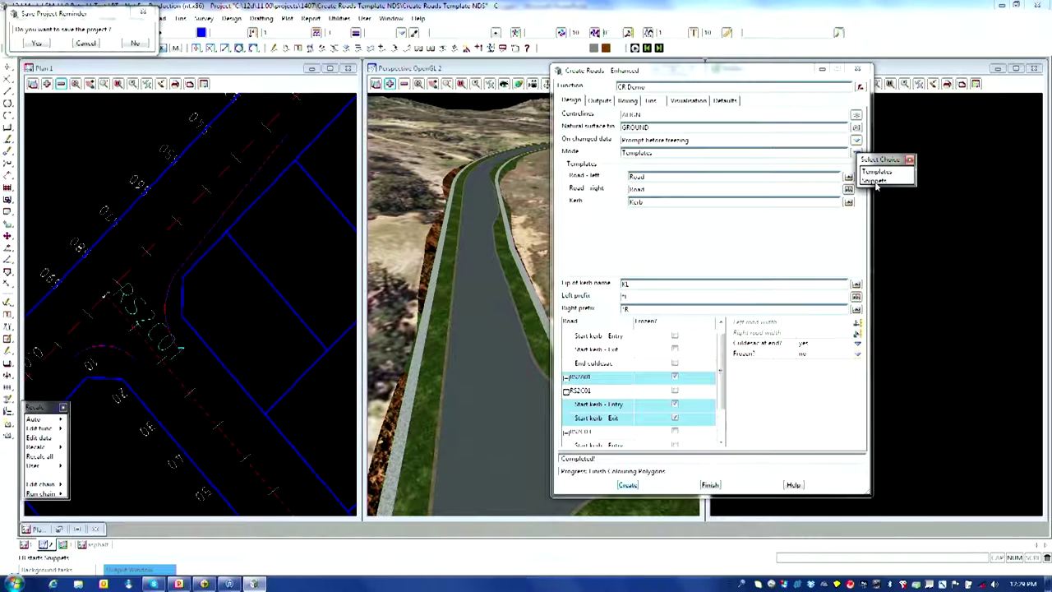
click(875, 181)
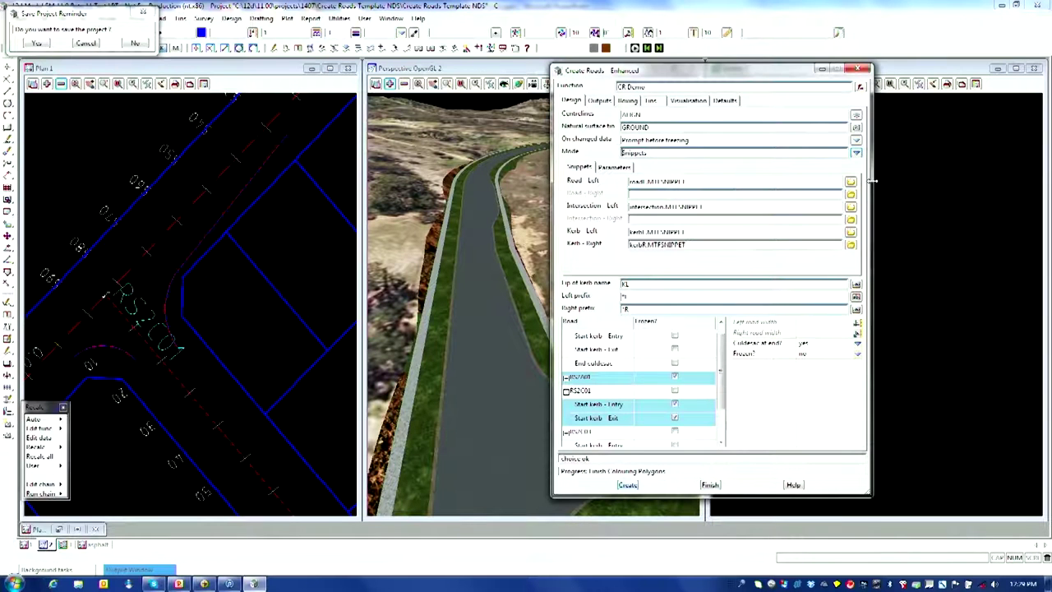
drag(688, 73, 661, 59)
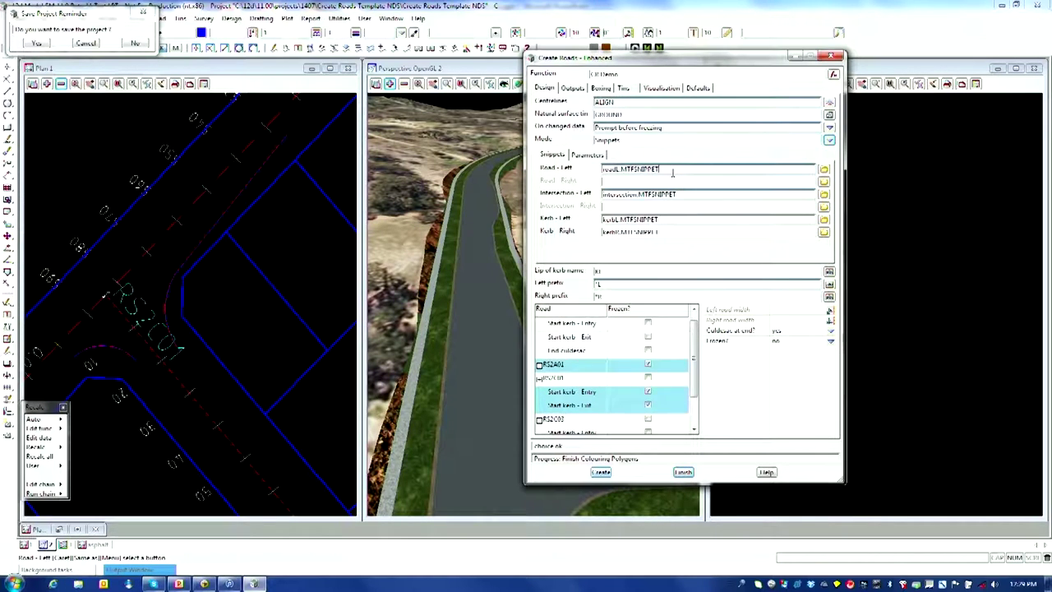
Open the left road snippet roadL.MTFSNIPPET in the text editor, review its insert lines and return to 12d Model.
click(824, 169)
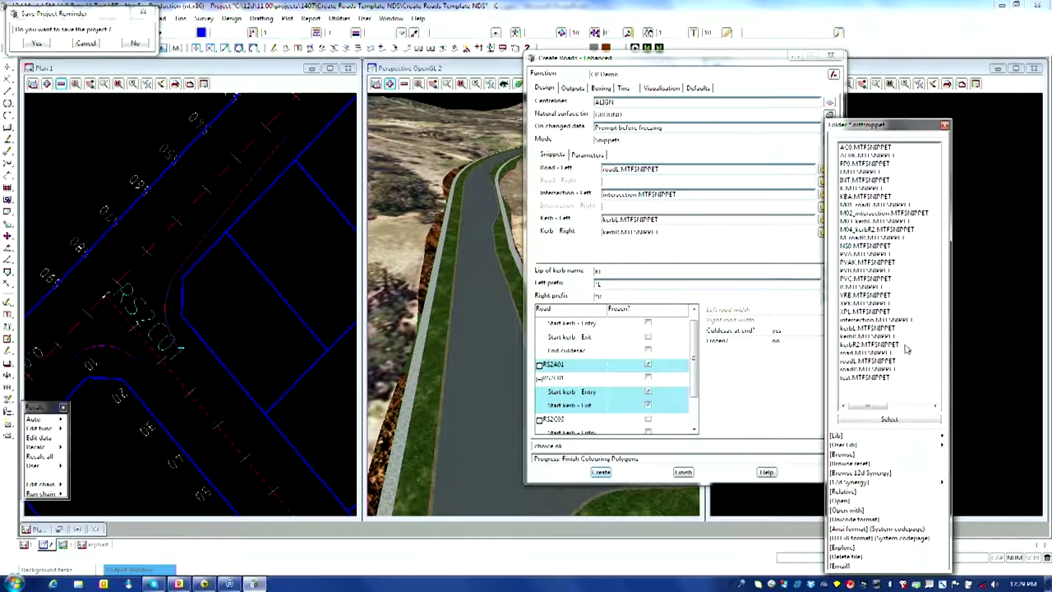
click(835, 501)
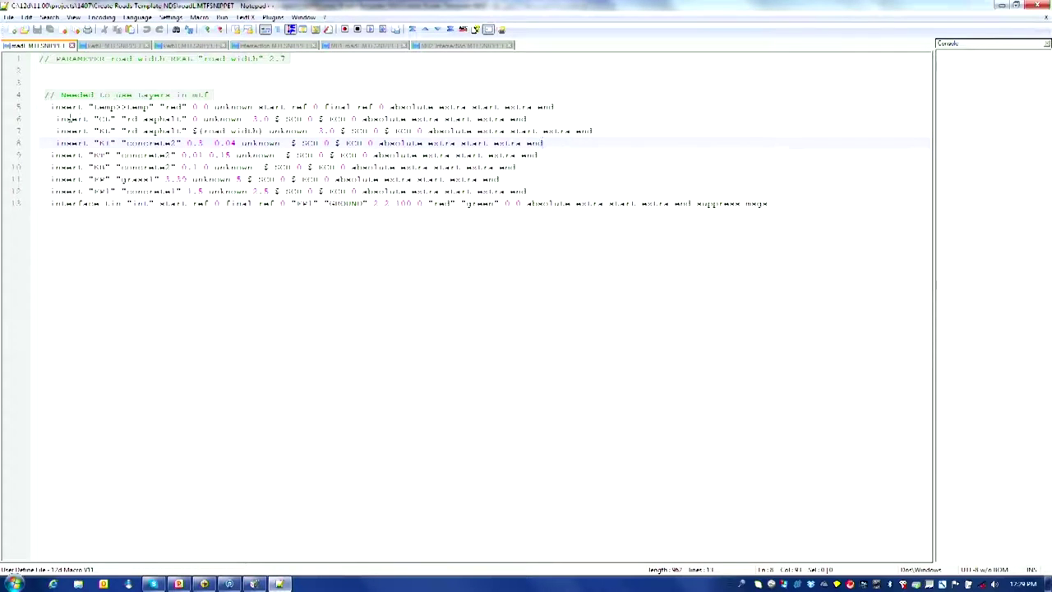
drag(49, 108, 573, 109)
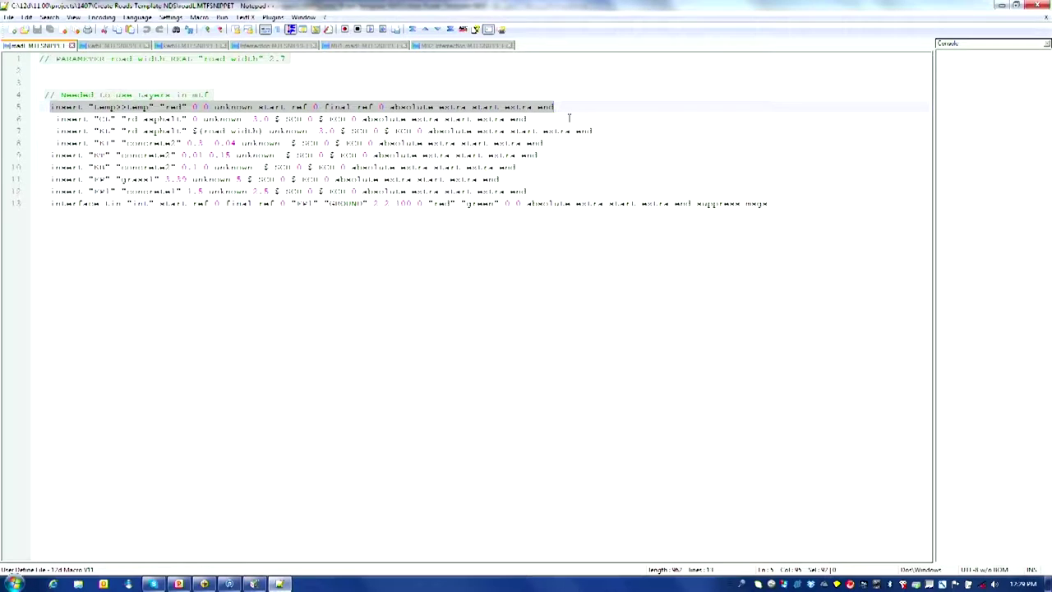
click(564, 122)
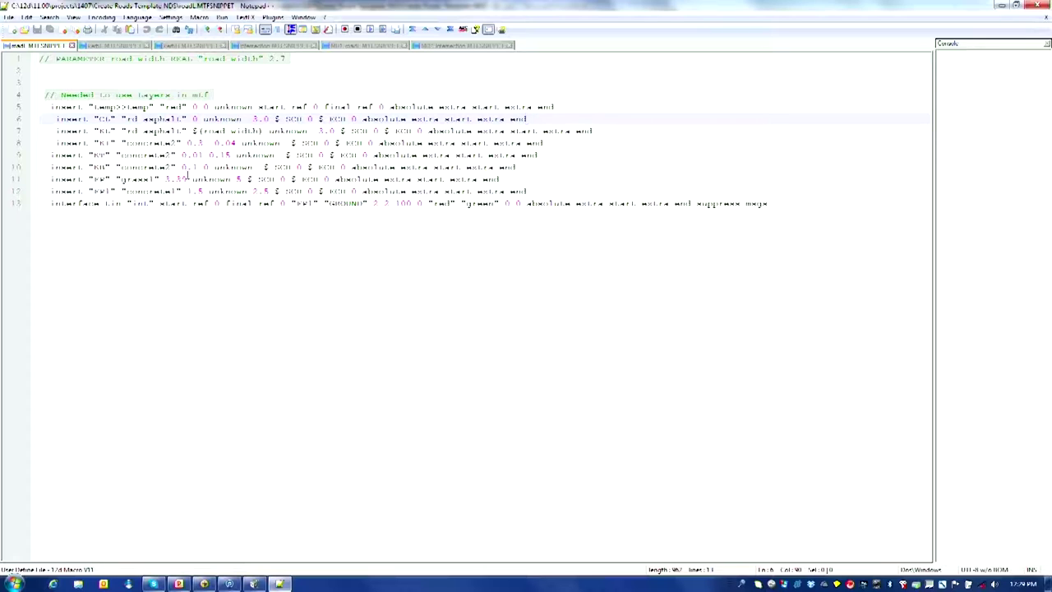
click(1000, 6)
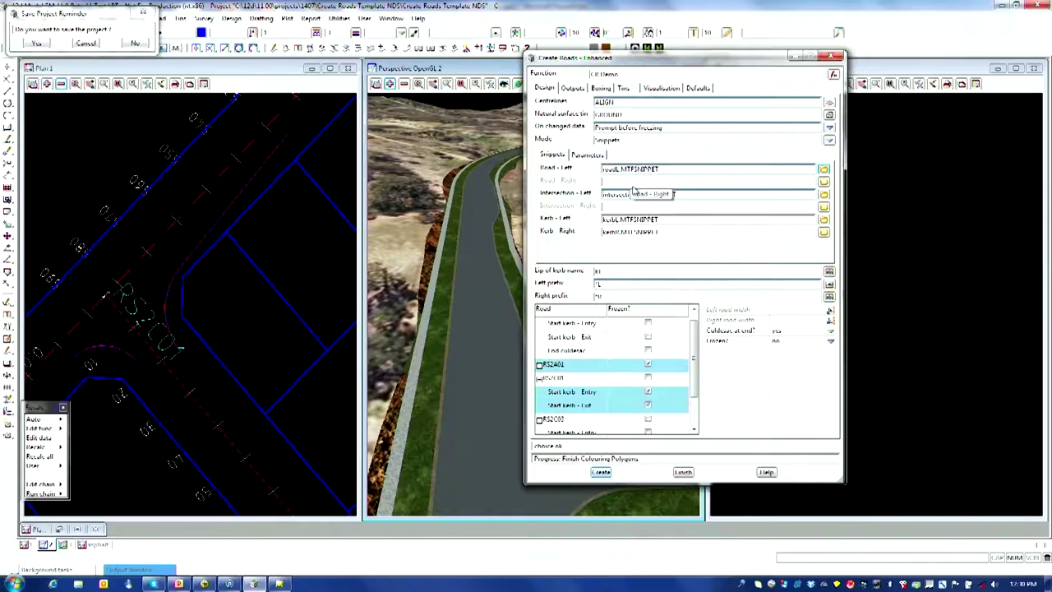
Open intersection.MTFSNIPPET in the text editor to review its insert lines and return to 12d Model.
click(824, 205)
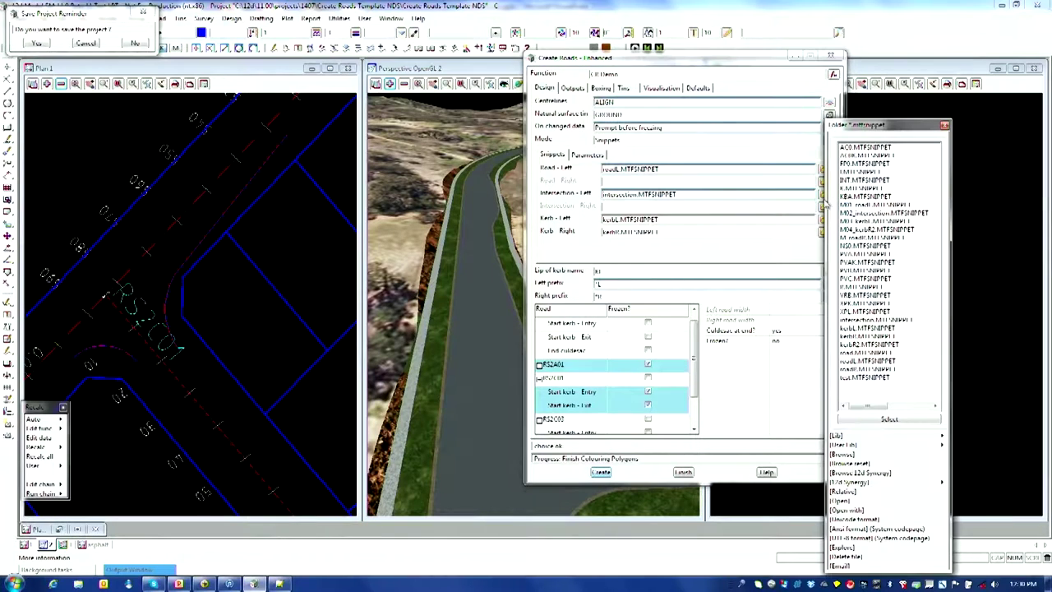
click(845, 501)
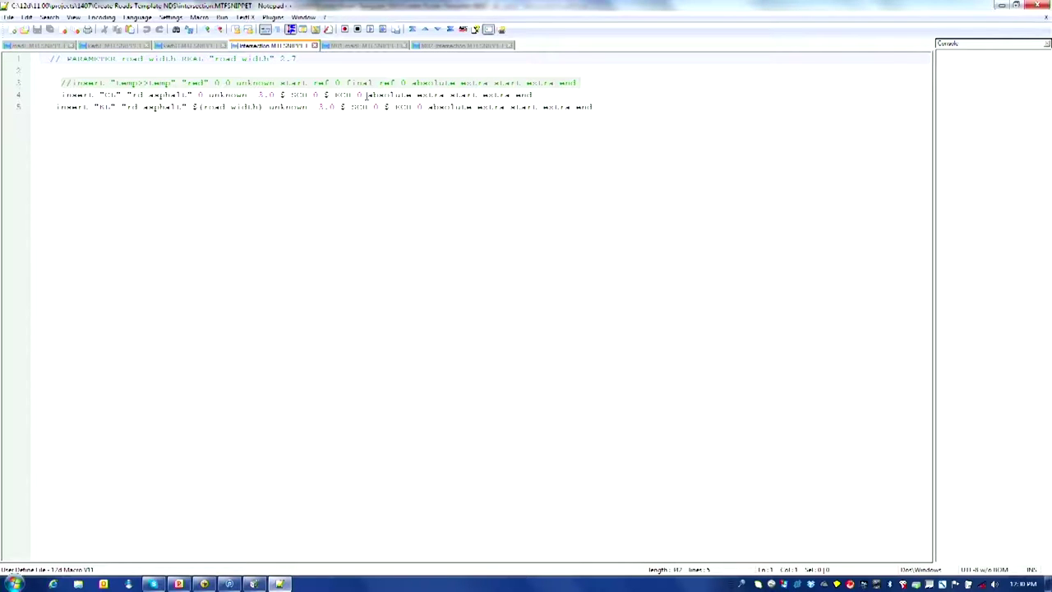
click(1003, 5)
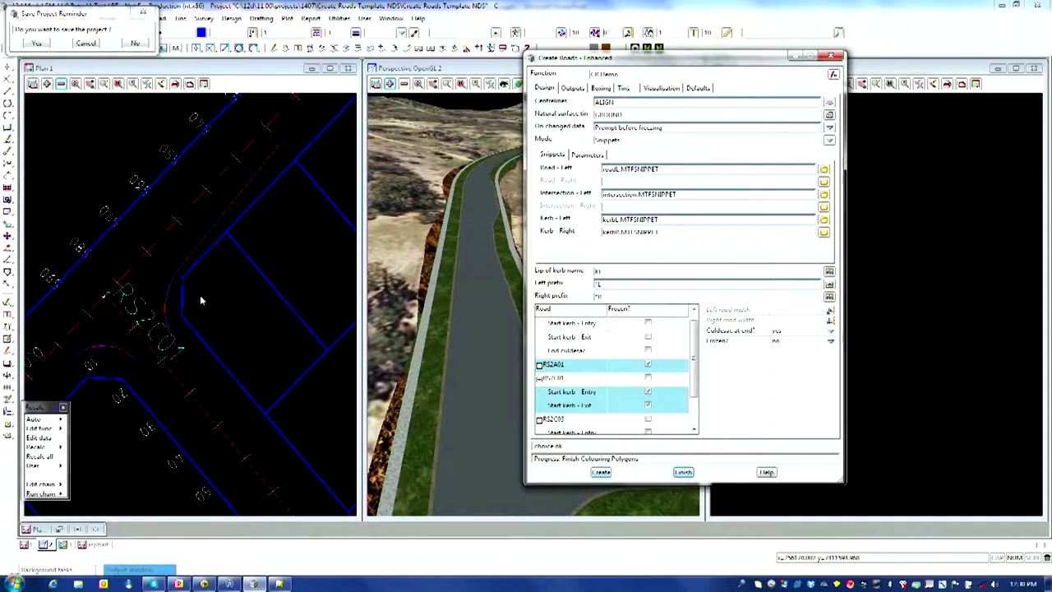
Open kerbL.MTFSNIPPET in the text editor to review its insert lines, and return to the roads view in 12d Model.
click(825, 224)
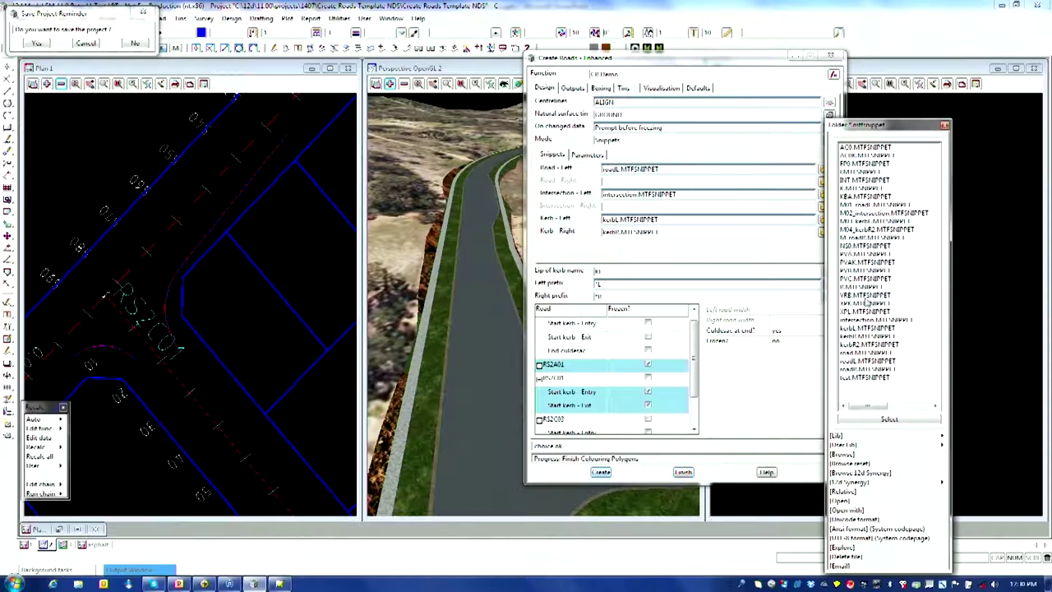
click(851, 507)
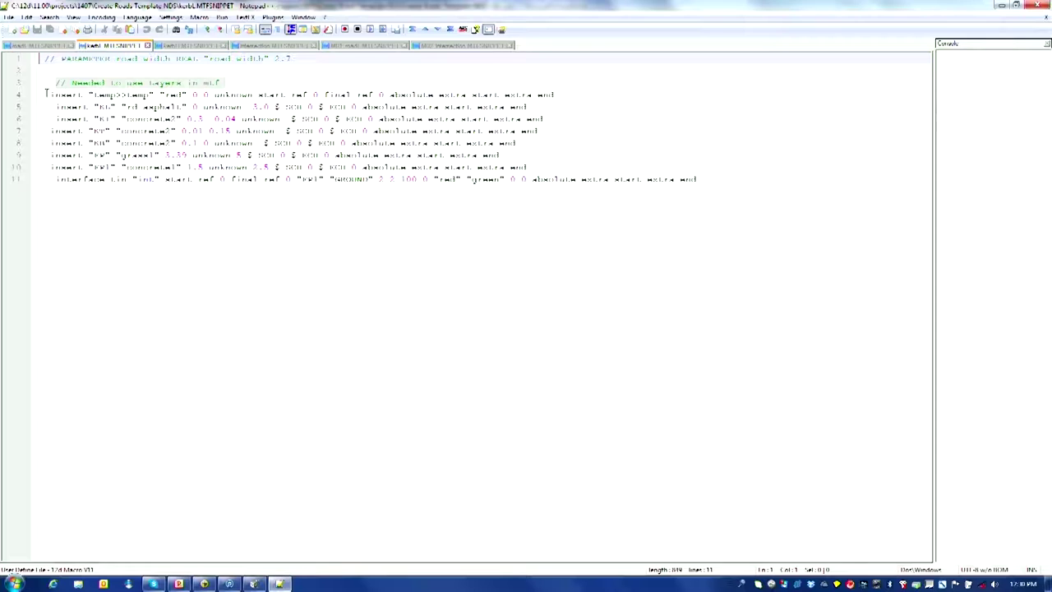
click(1040, 6)
drag(696, 61, 704, 43)
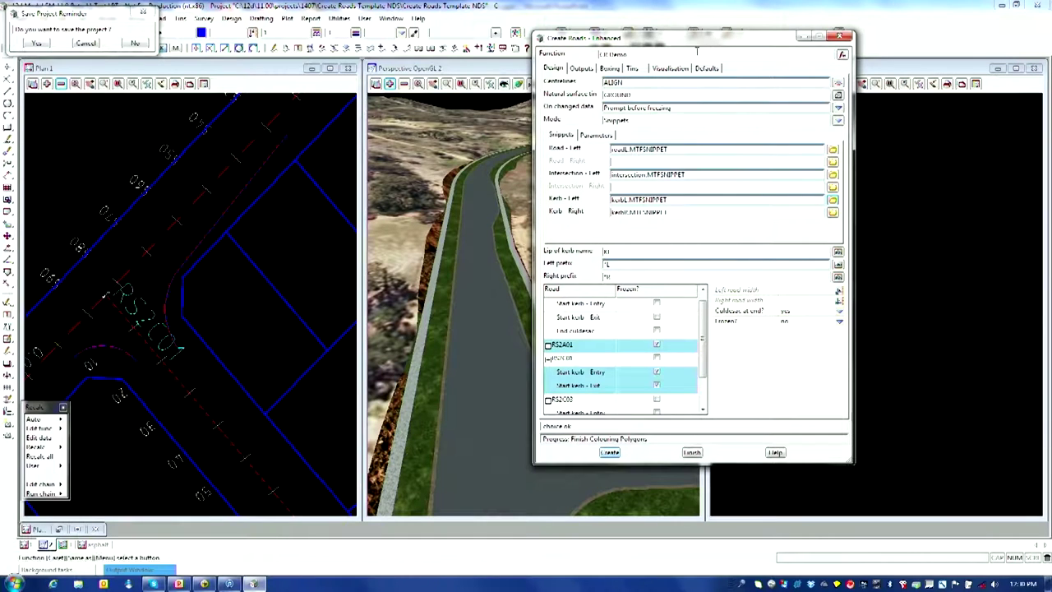
drag(702, 46, 833, 42)
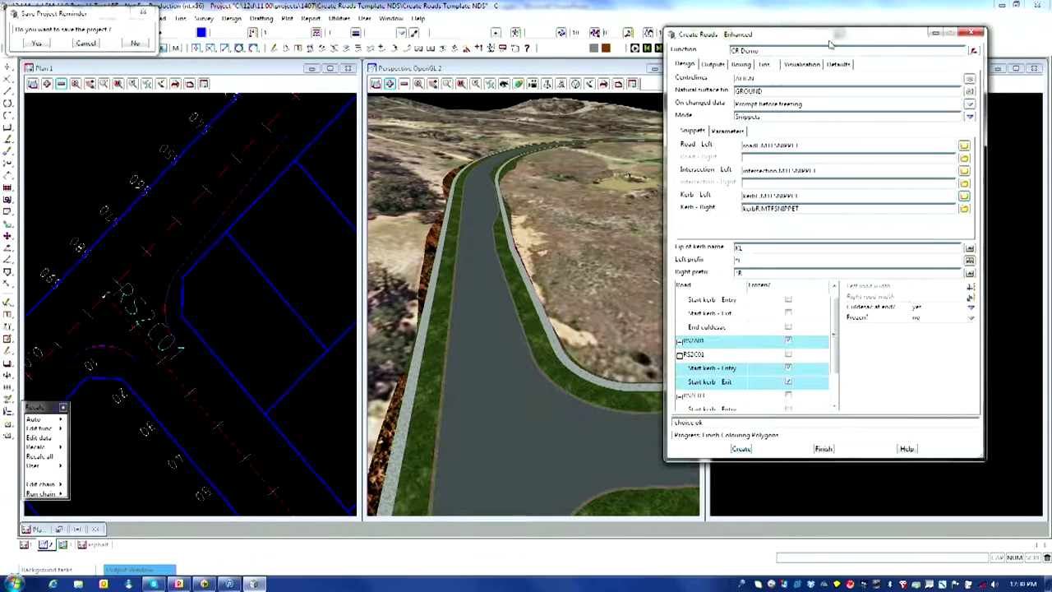
Create the roads in Snippets mode from the roadL, intersection, kerbL and kerbR snippets and inspect the network in the perspective view.
click(742, 451)
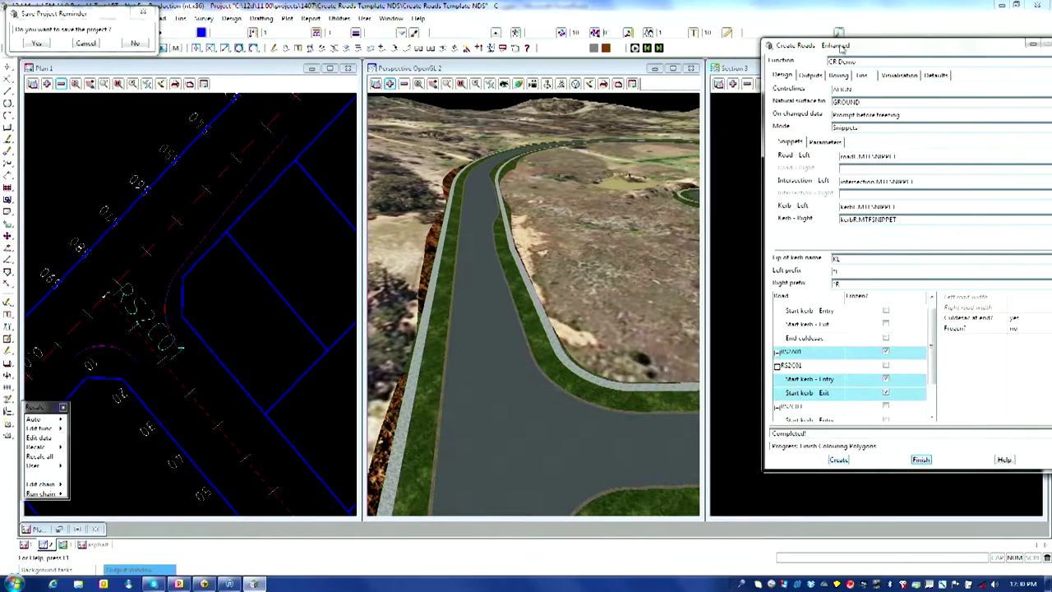
click(480, 336)
drag(481, 337, 686, 352)
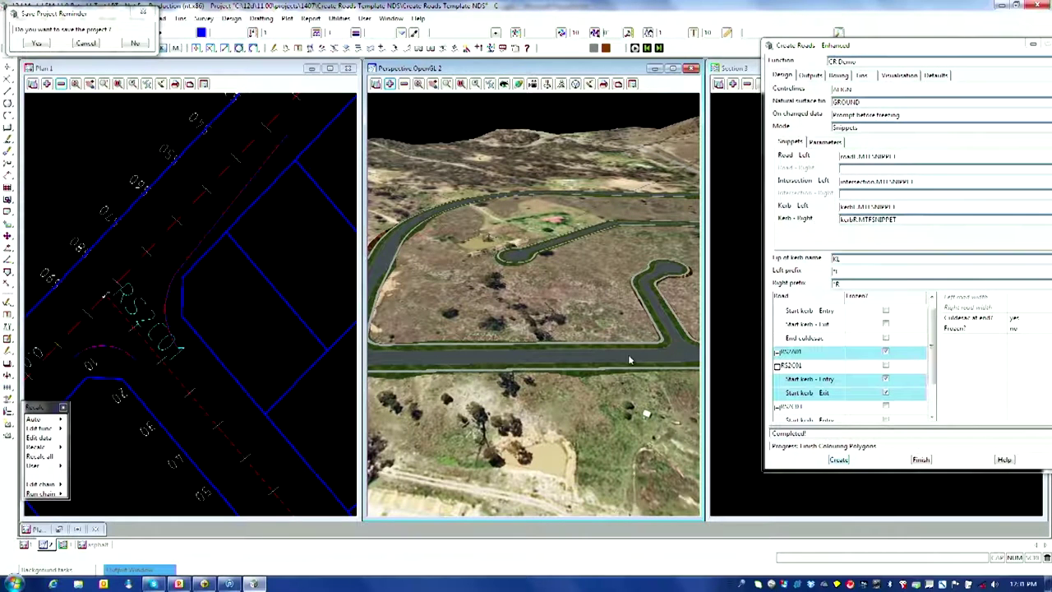
drag(624, 356, 544, 362)
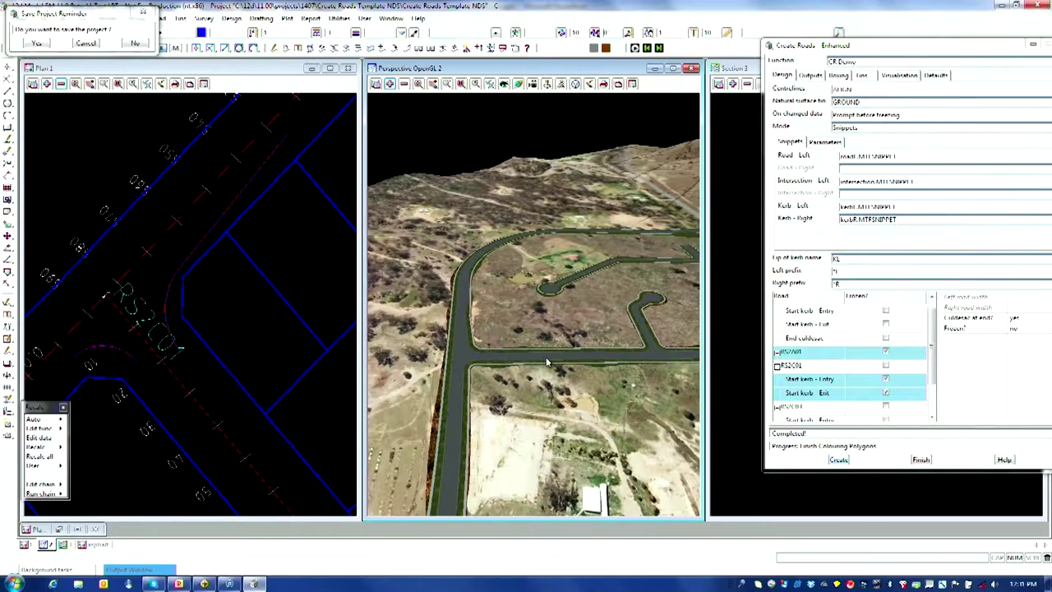
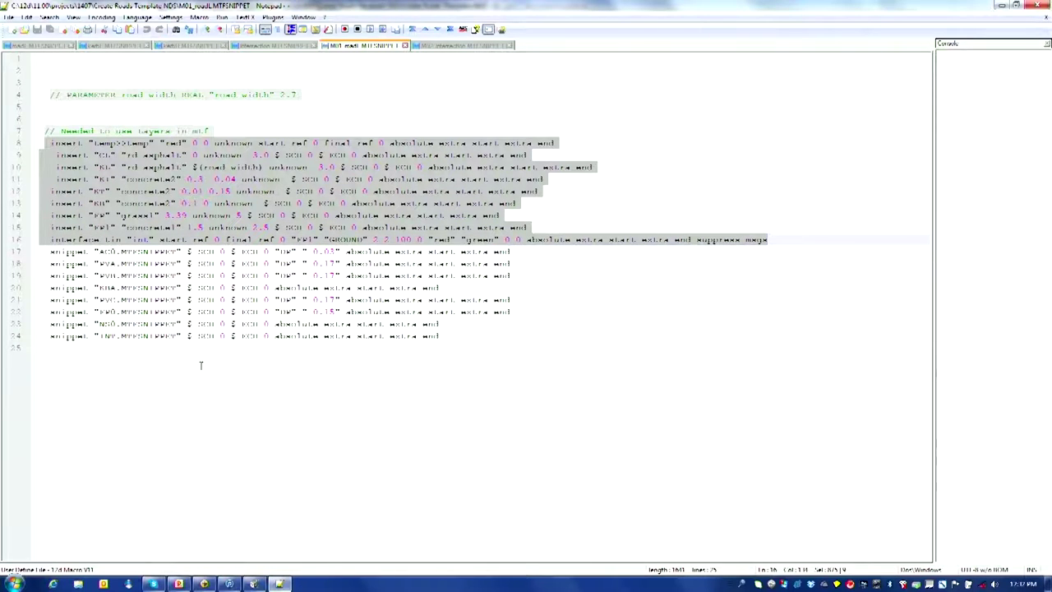
Review the nested snippet lines in M01_roadL.MTFSNIPPET, from AC0 to INT, and return to 12d Model.
click(218, 428)
drag(47, 253, 575, 337)
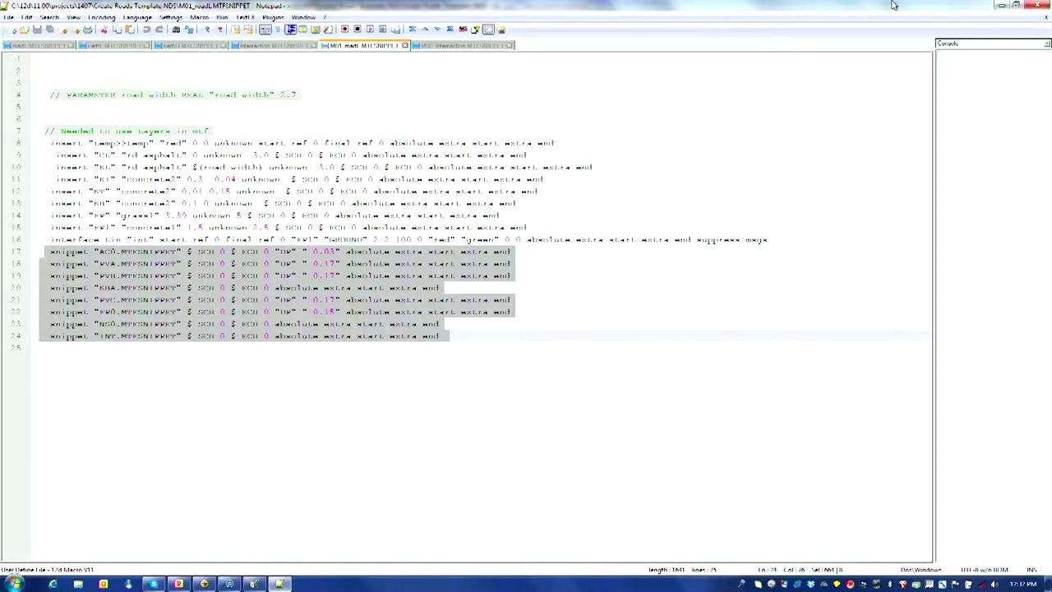
click(1002, 6)
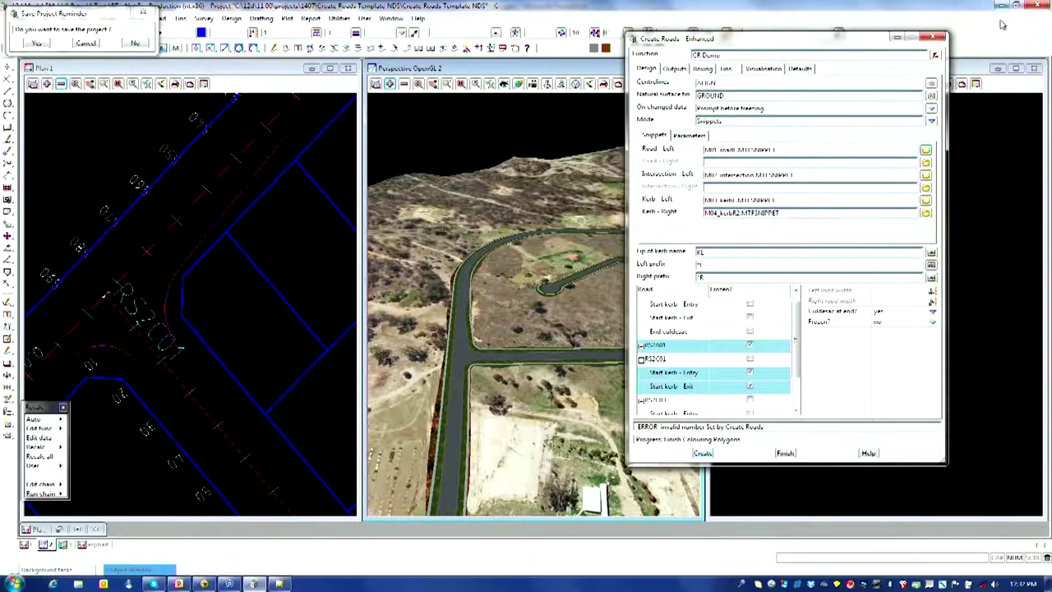
Remove the design model from the Perspective OpenGL 2 view, keeping the ALIGN centrelines.
drag(740, 50, 763, 52)
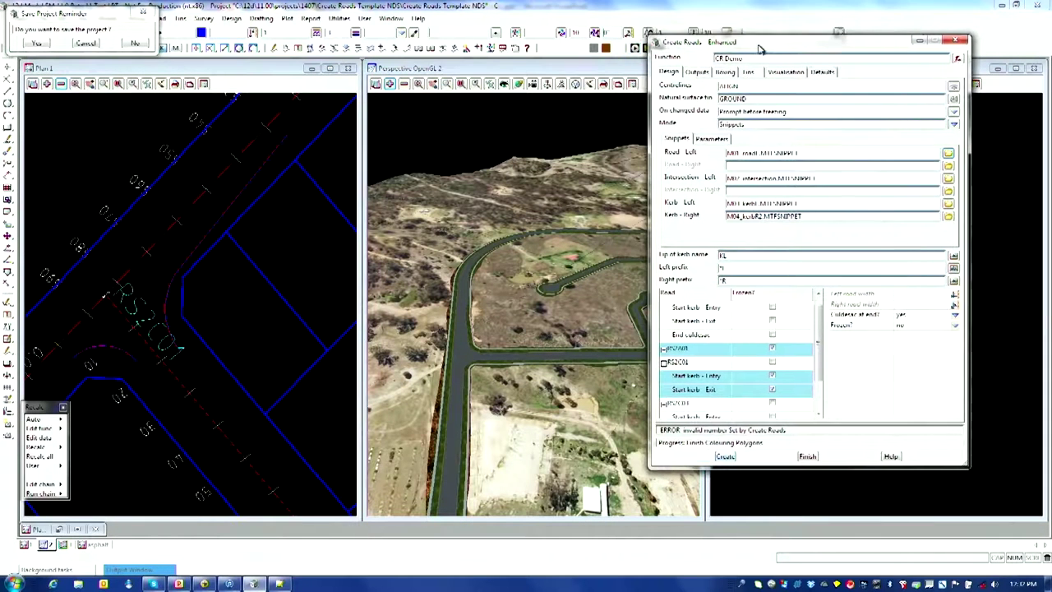
click(403, 85)
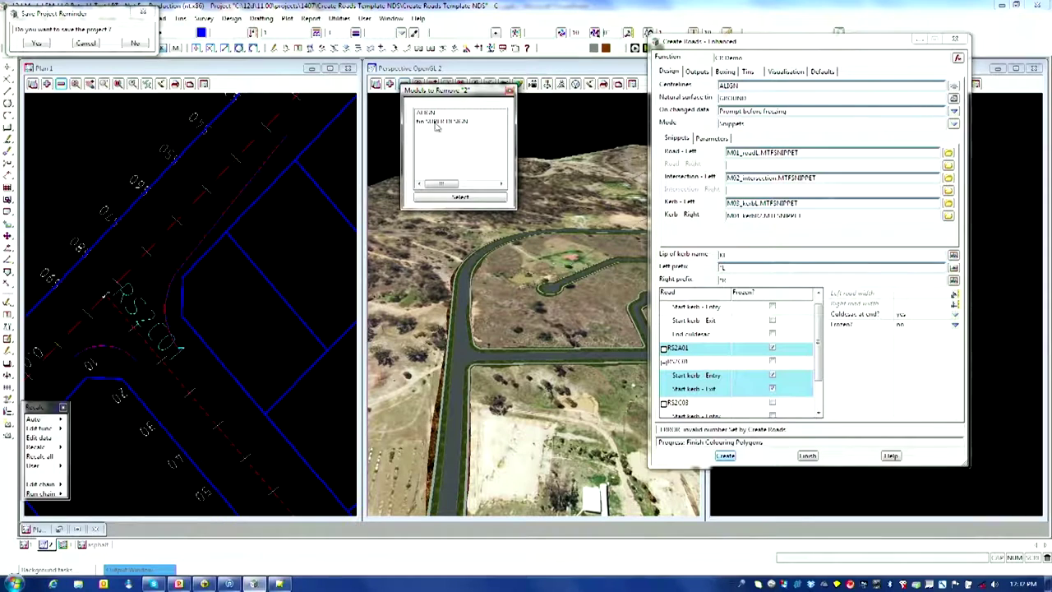
click(436, 125)
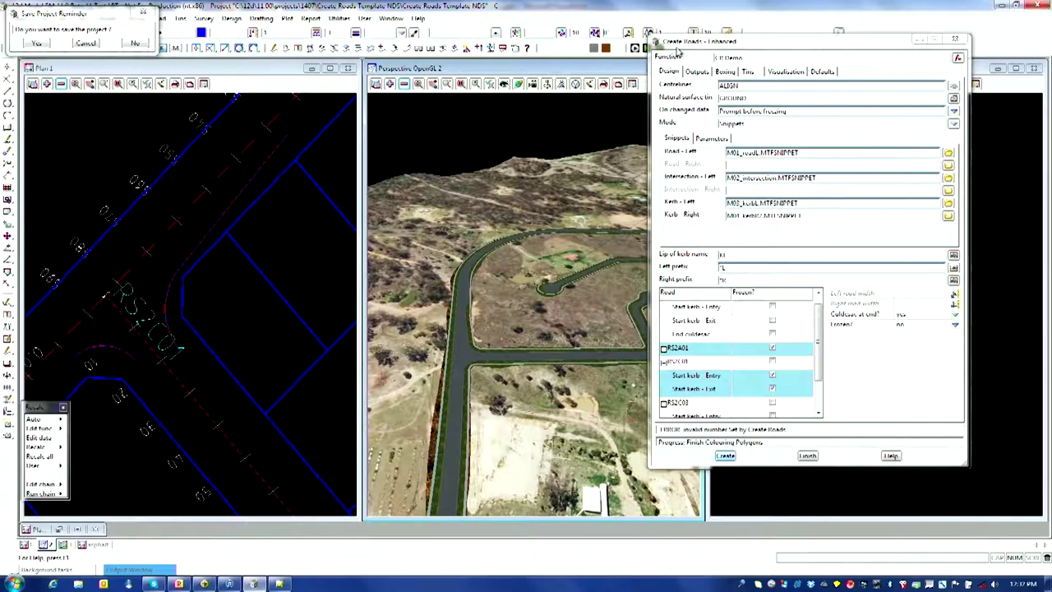
drag(679, 50, 737, 49)
click(649, 85)
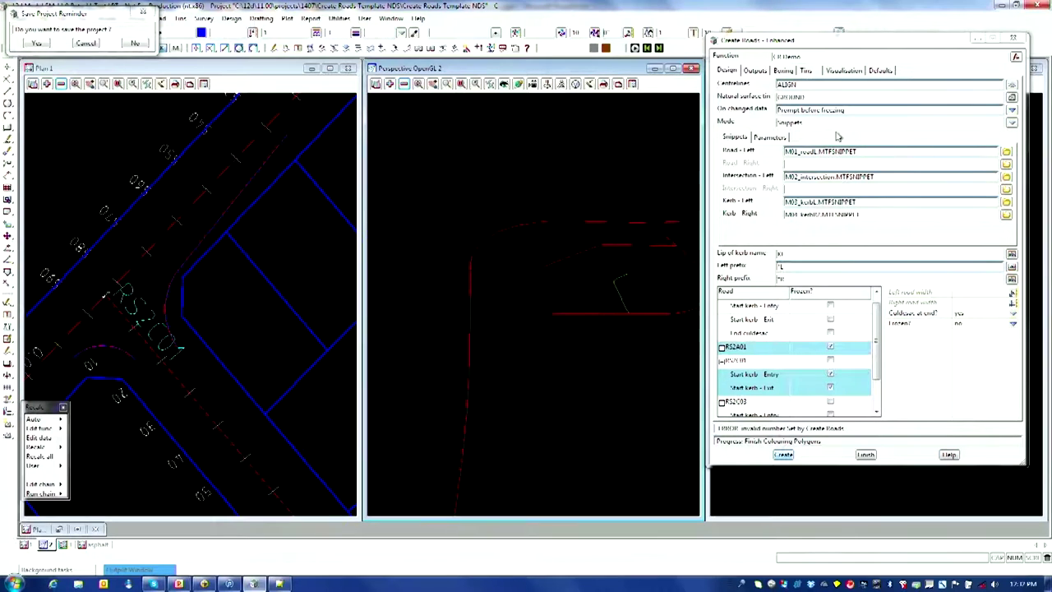
Set Culdesac at end to no for road RS2C02 in Create Roads - Enhanced.
drag(814, 51, 666, 65)
scroll(590, 370, up, 1)
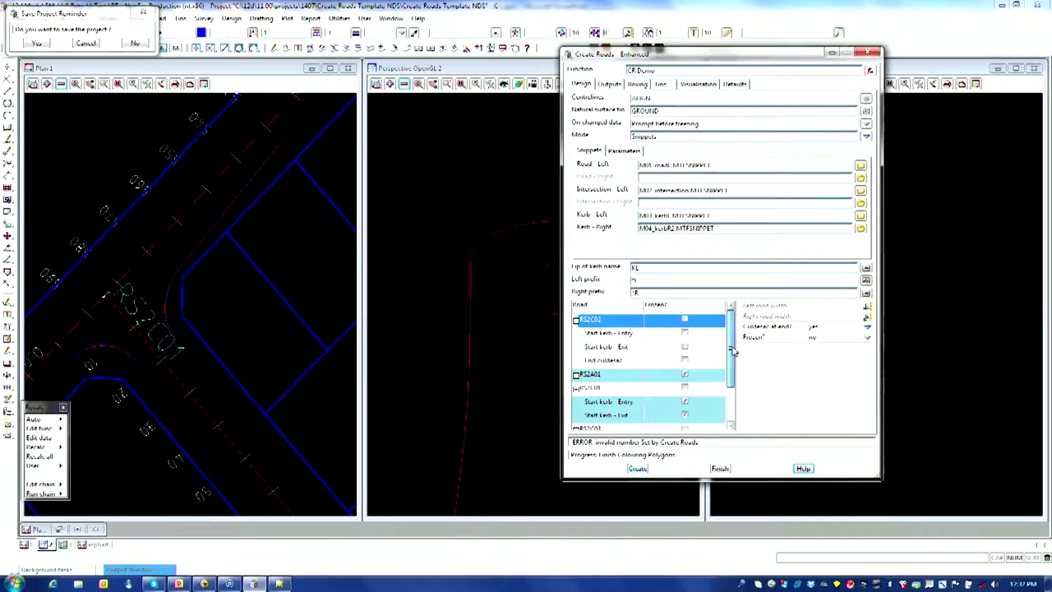
click(597, 361)
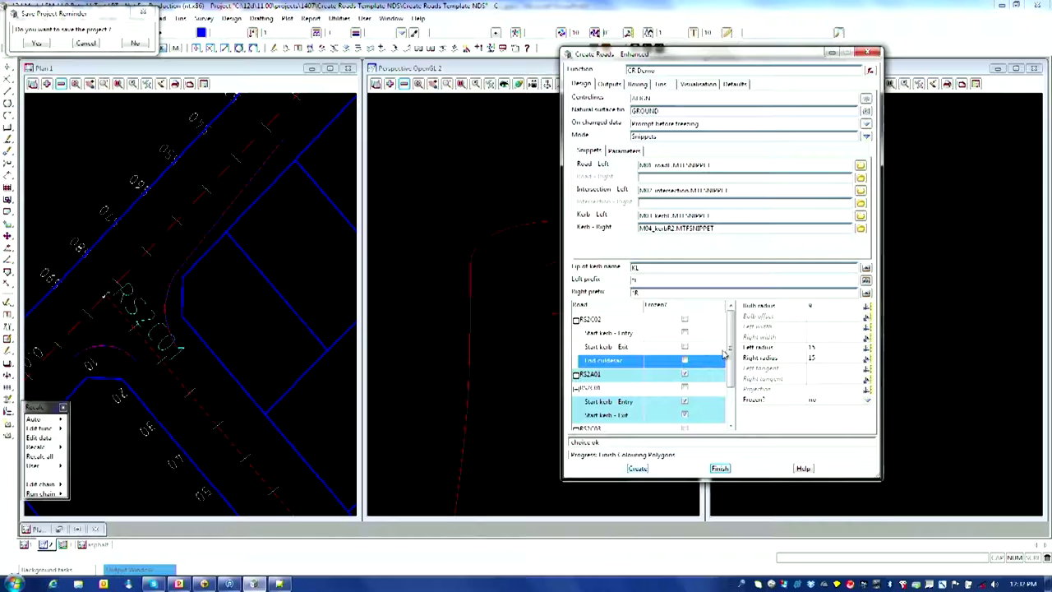
click(621, 320)
click(869, 327)
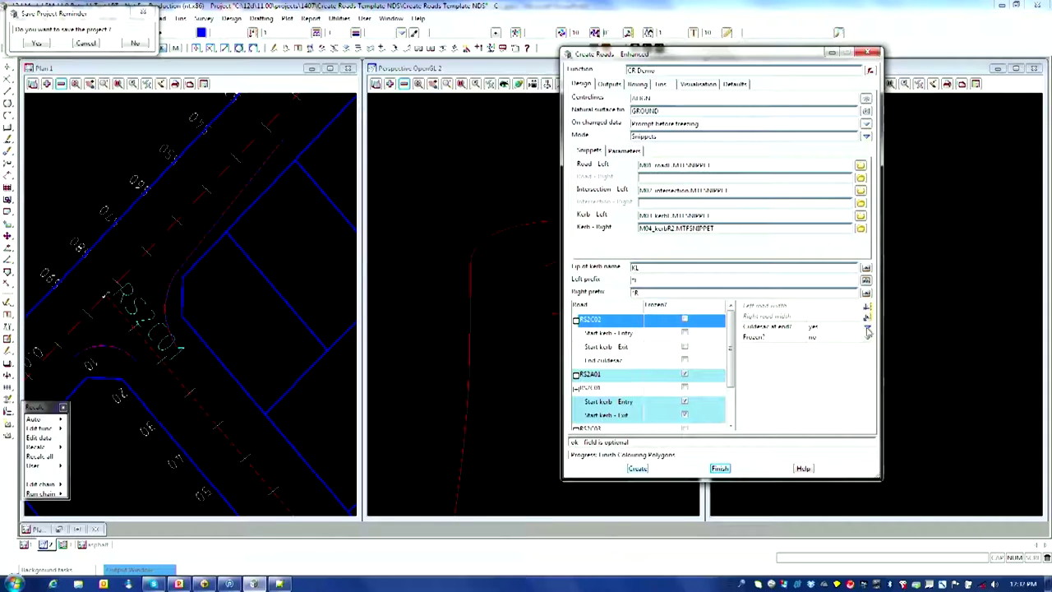
click(876, 349)
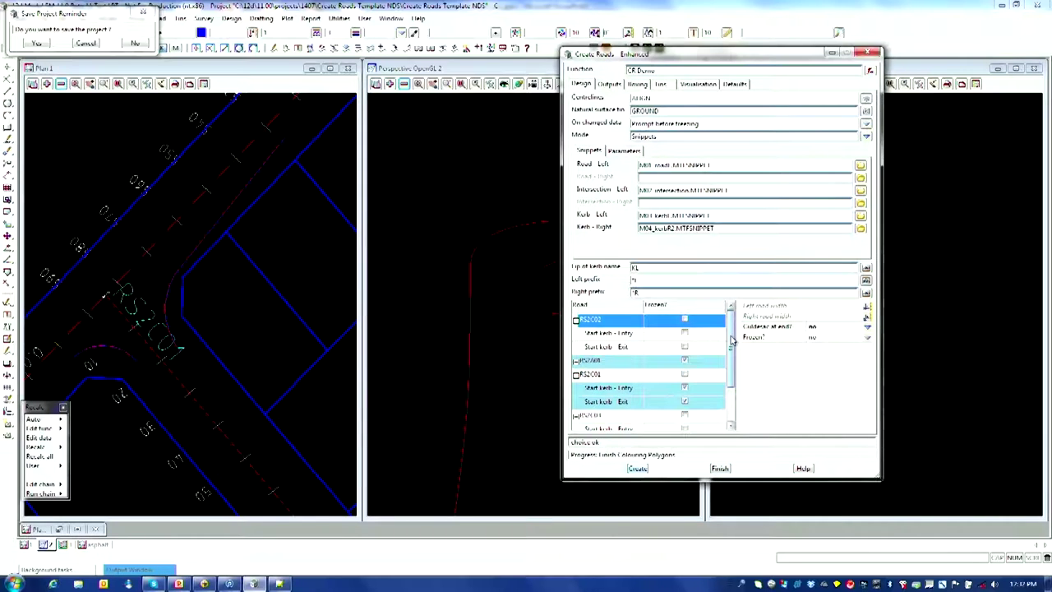
Set Culdesac at end to no for road RS2C03.
drag(731, 340, 732, 412)
click(633, 401)
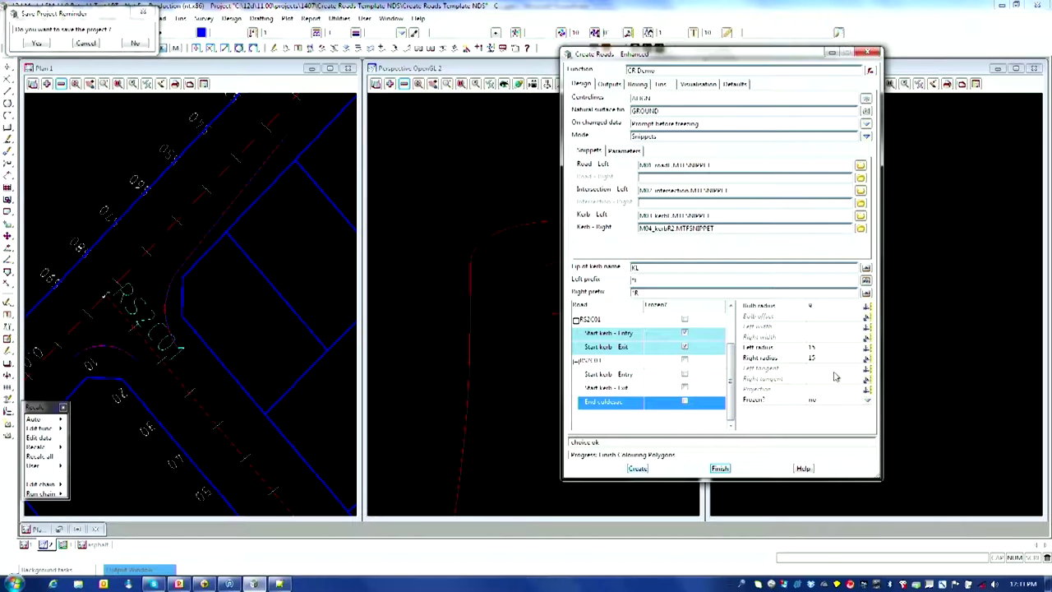
click(625, 363)
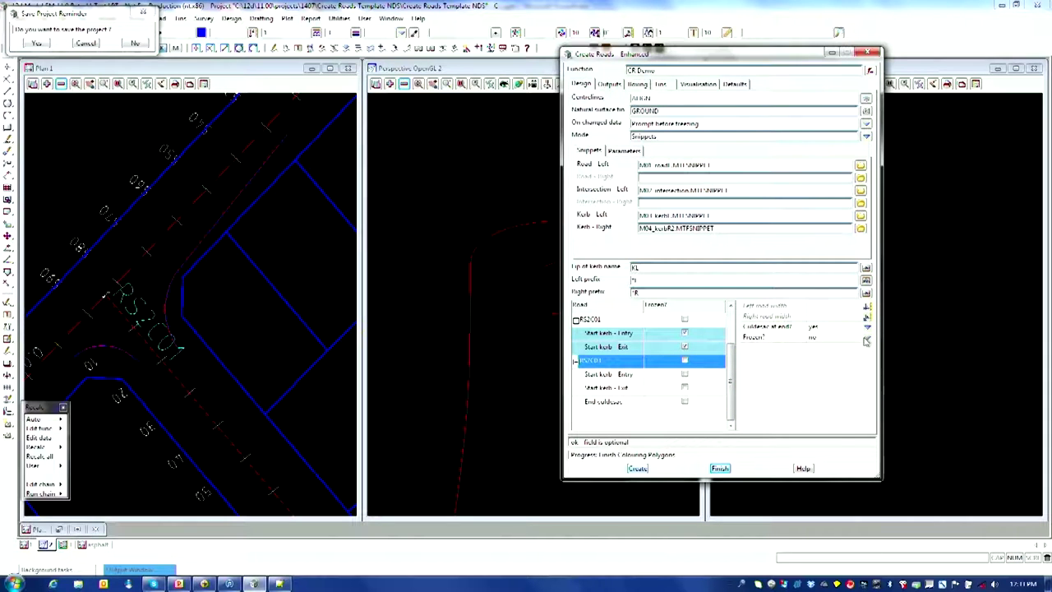
click(867, 329)
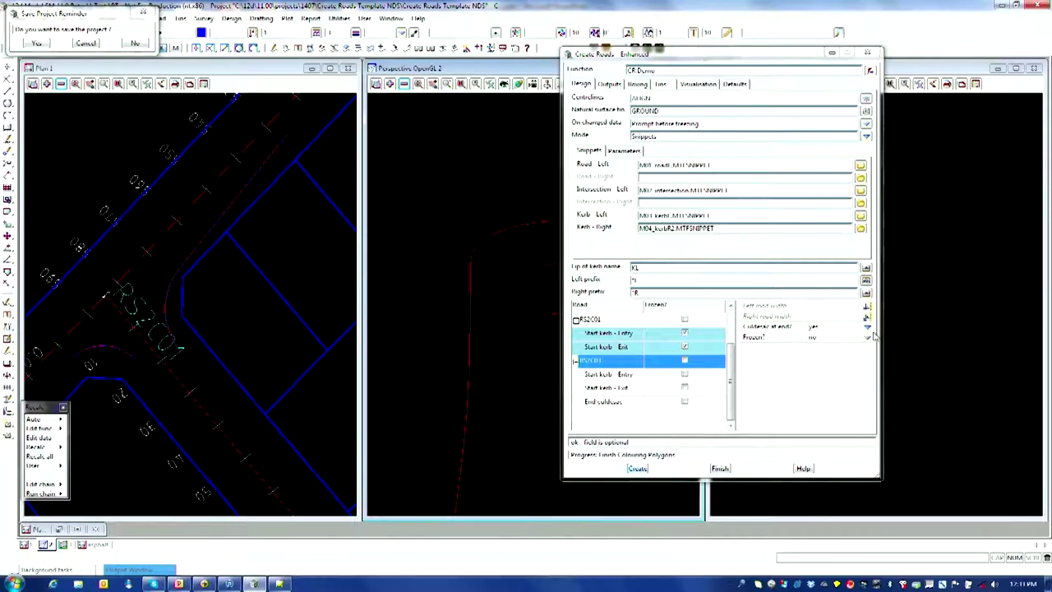
click(868, 329)
click(878, 355)
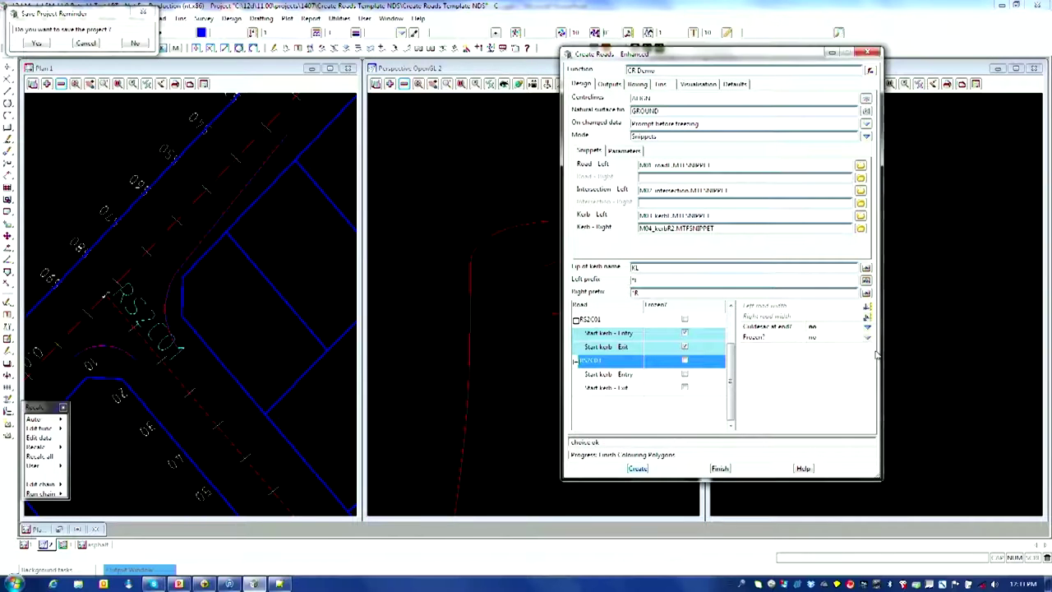
Start iTunes playback from 12d Model, check the iTunes window, and return to the maximised 12d Model window.
drag(685, 58, 837, 85)
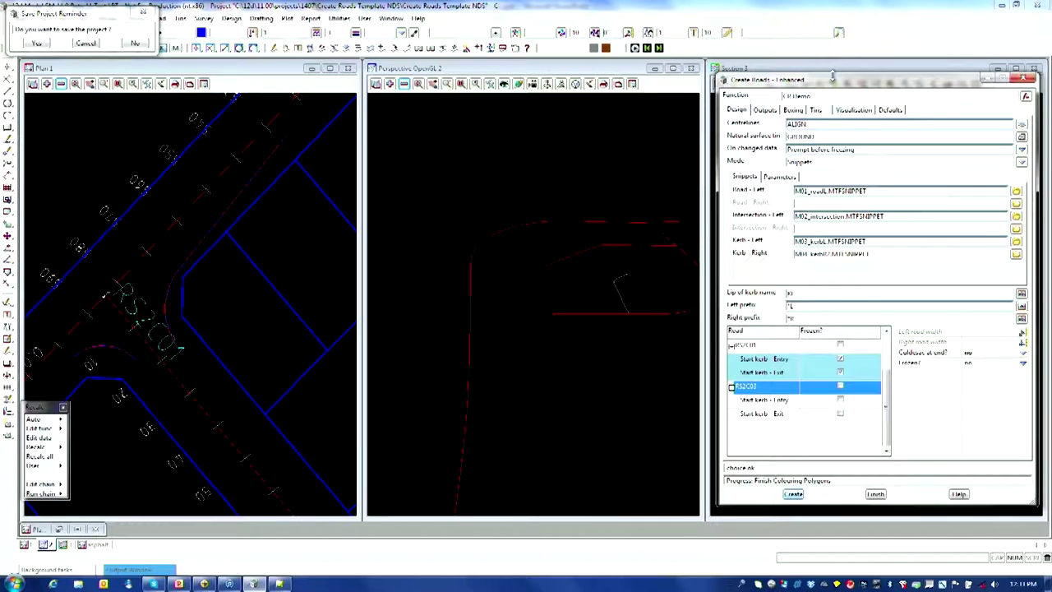
drag(832, 74, 795, 67)
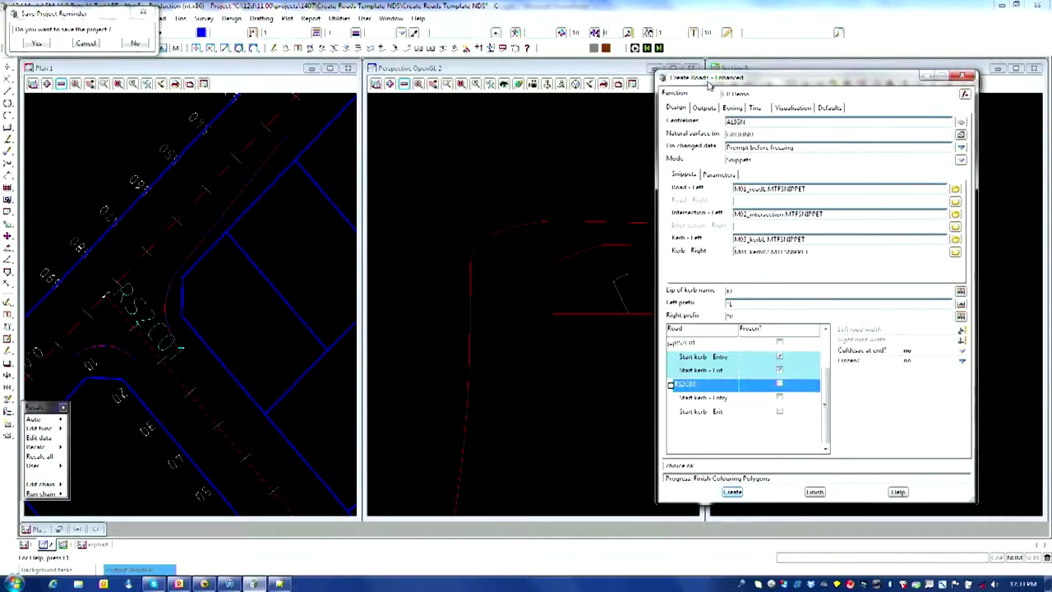
drag(718, 71, 693, 79)
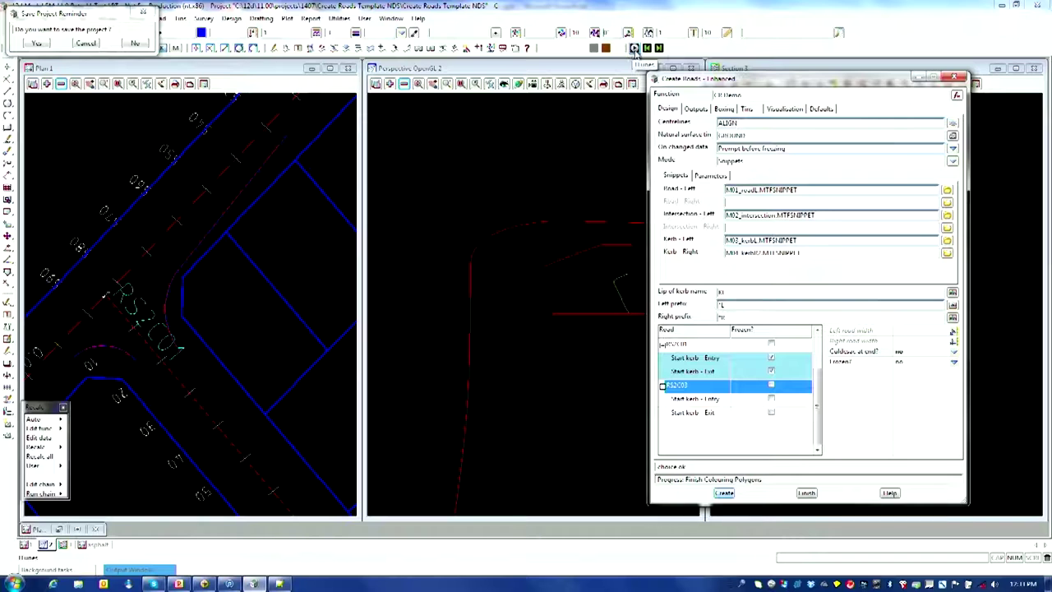
click(635, 48)
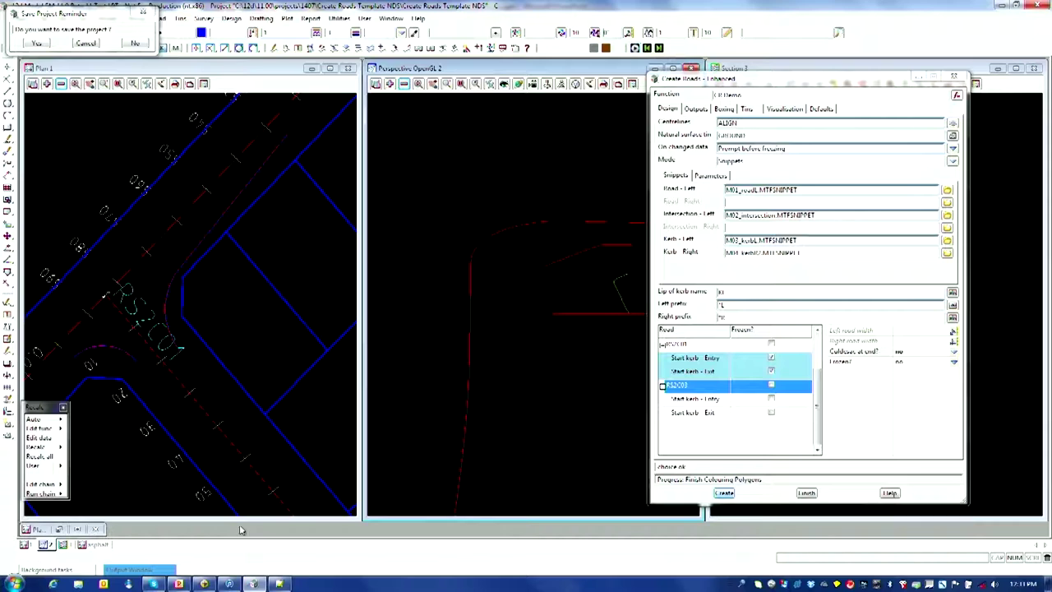
click(231, 584)
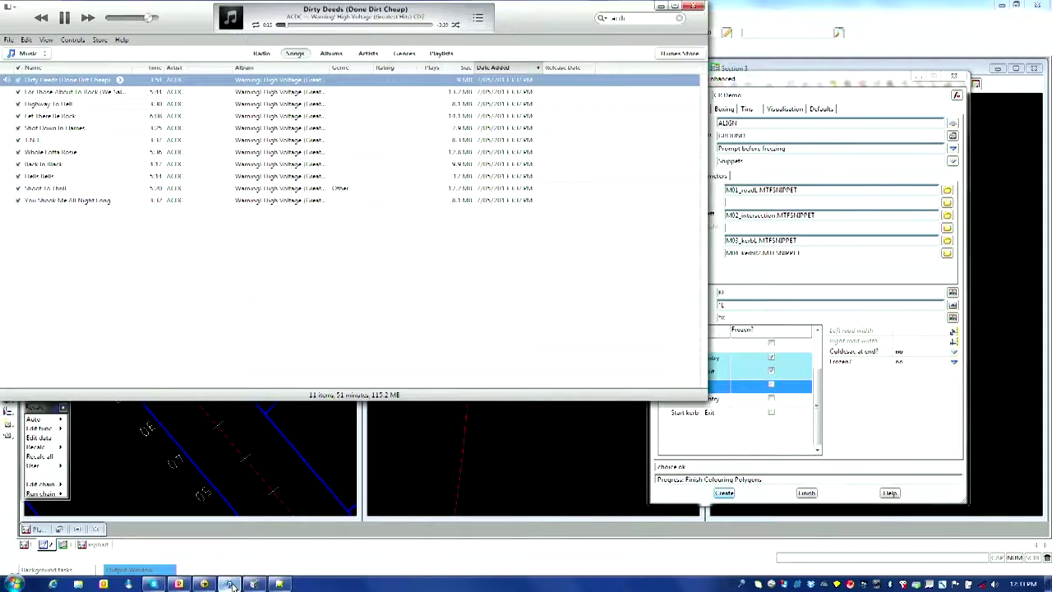
click(254, 583)
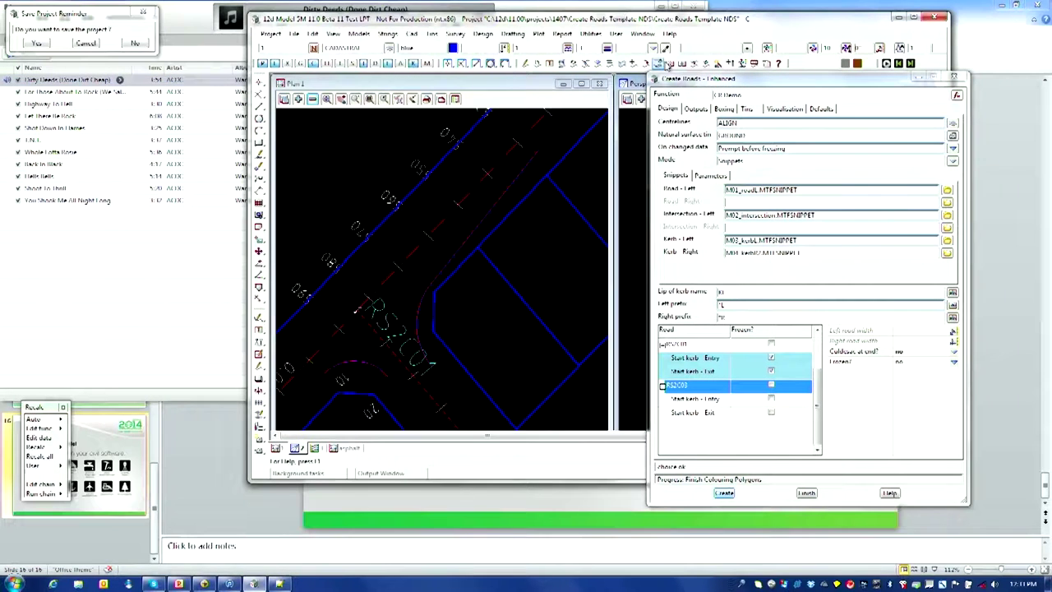
double_click(745, 22)
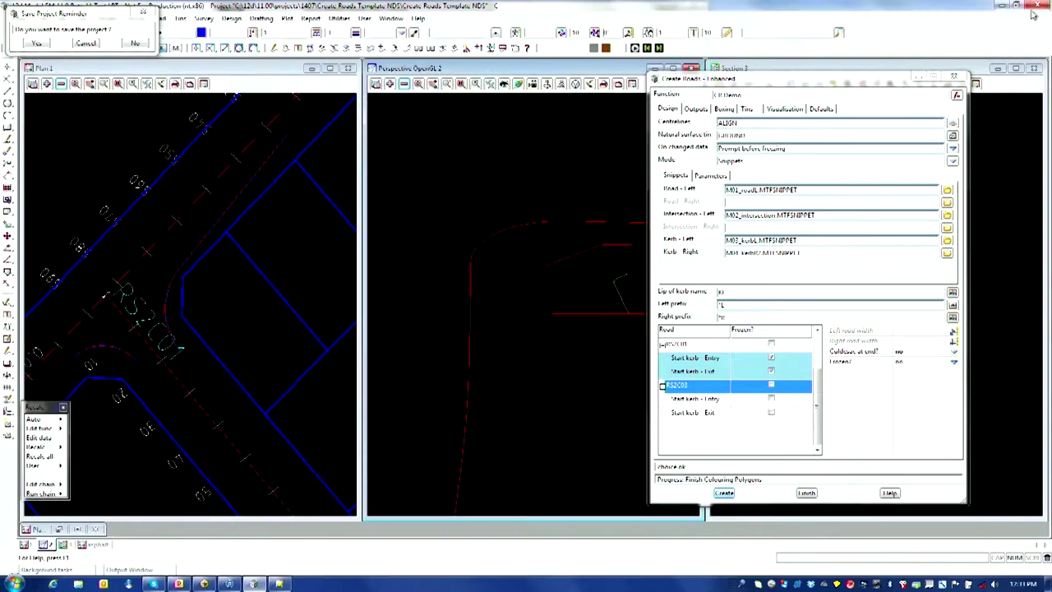
click(1017, 4)
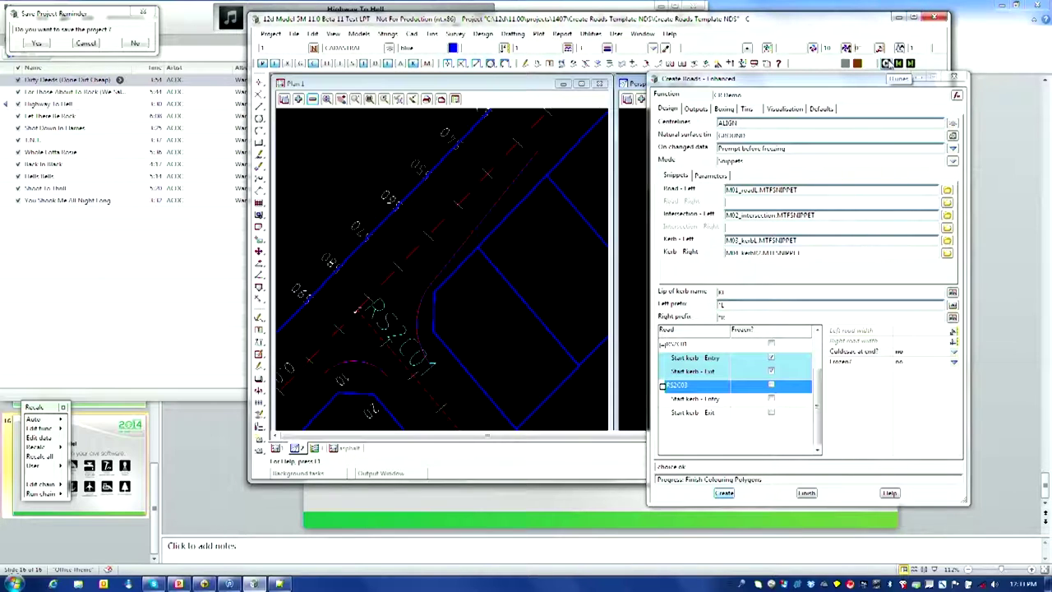
click(914, 16)
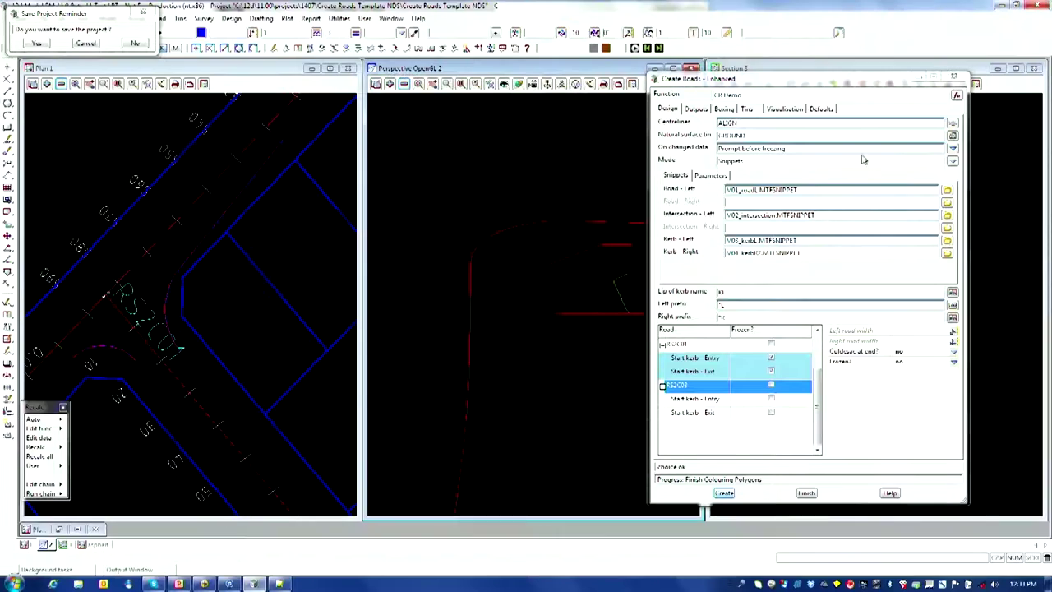
Create the roads with the M01_roadL, M02_intersection, M03_kerbL and M04_kerbR2 snippets.
click(724, 493)
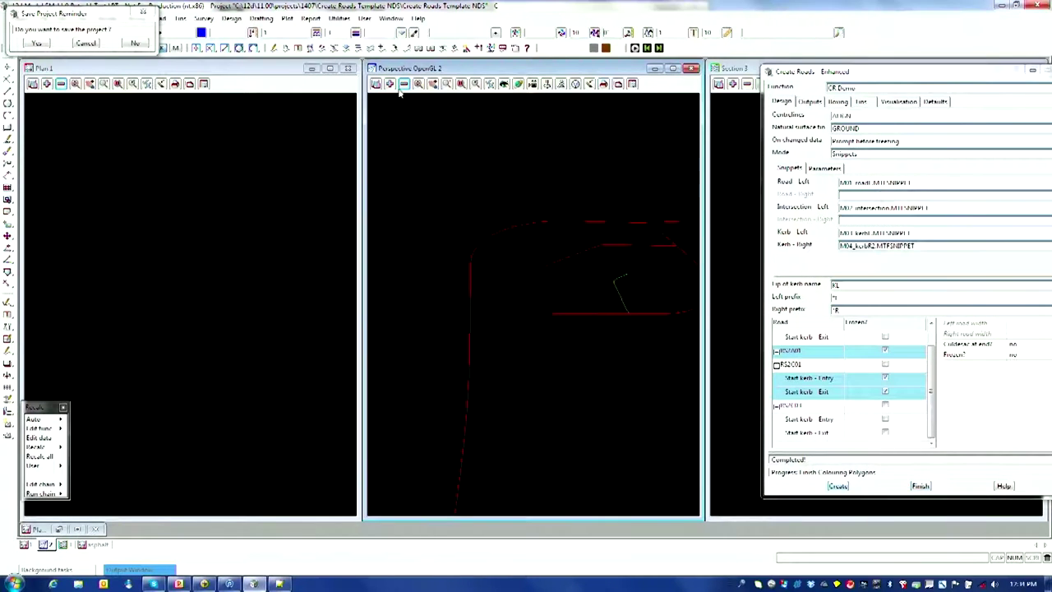
click(390, 84)
mouse_move(496, 141)
mouse_down()
mouse_move(497, 158)
mouse_move(497, 123)
mouse_up()
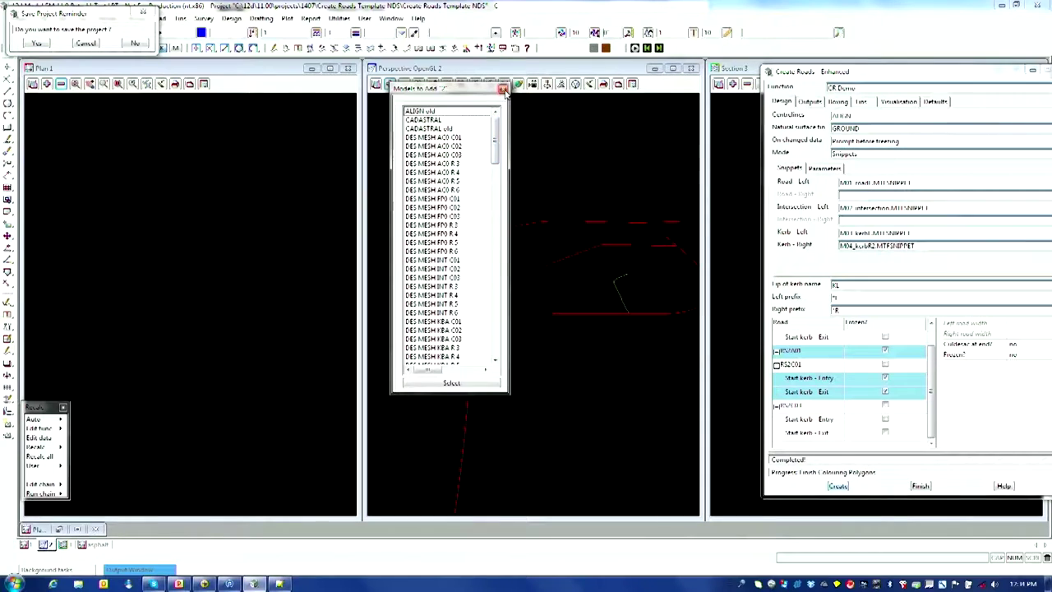
click(503, 89)
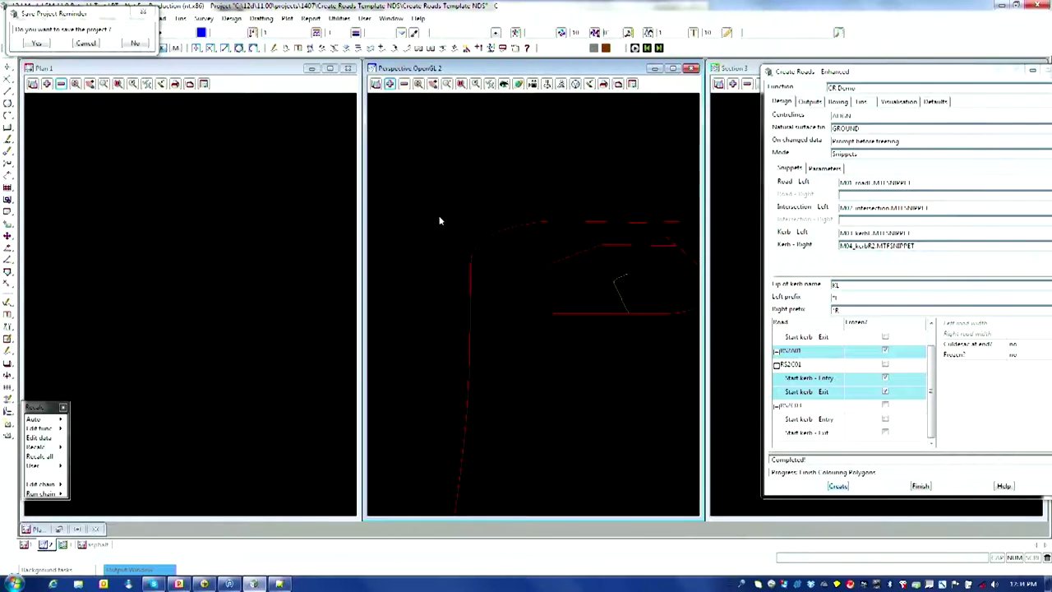
Open add_mesh.chain in the chain editor, review its commands and dismiss the editor.
click(41, 492)
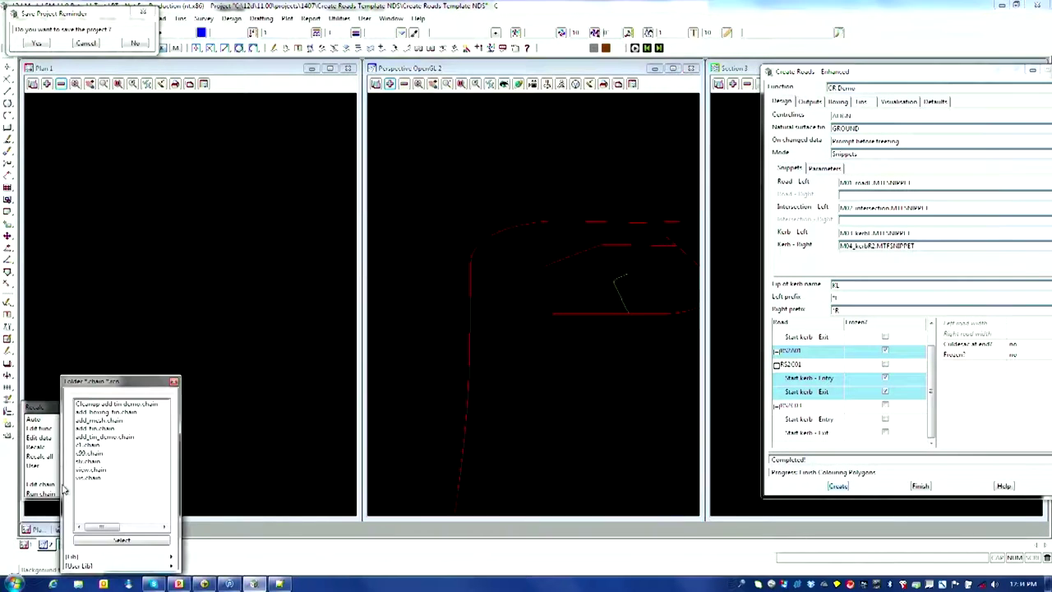
click(115, 422)
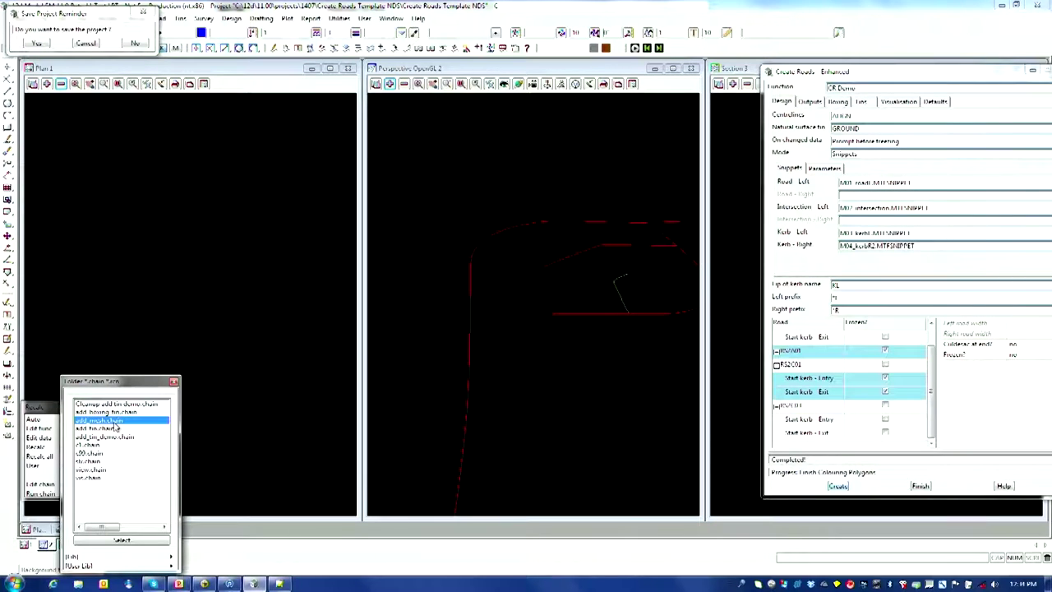
double_click(116, 423)
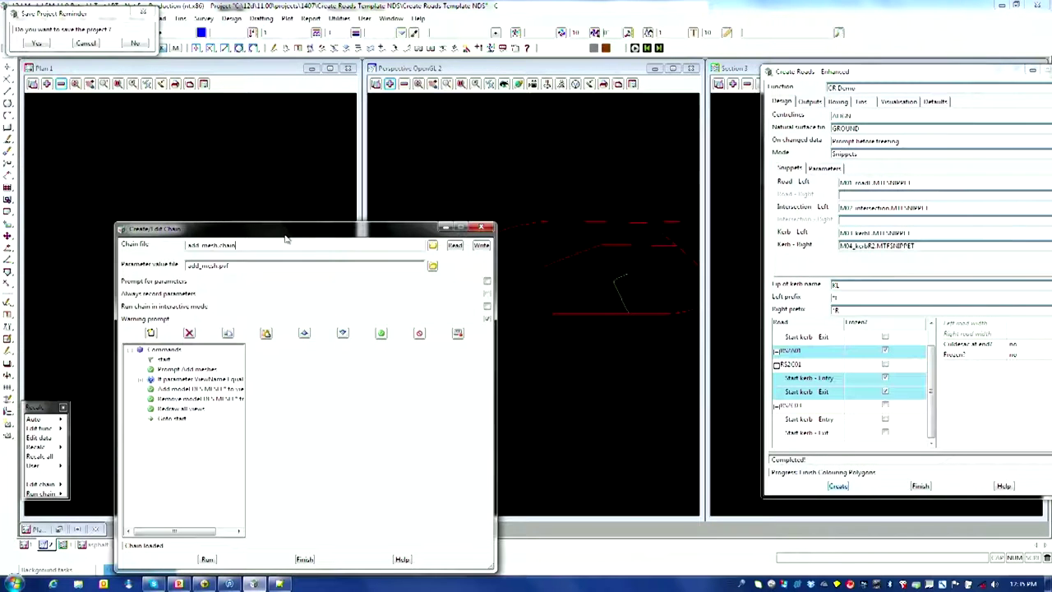
click(465, 227)
Run add_mesh.chain and add the road meshes to perspective view 2.
click(33, 493)
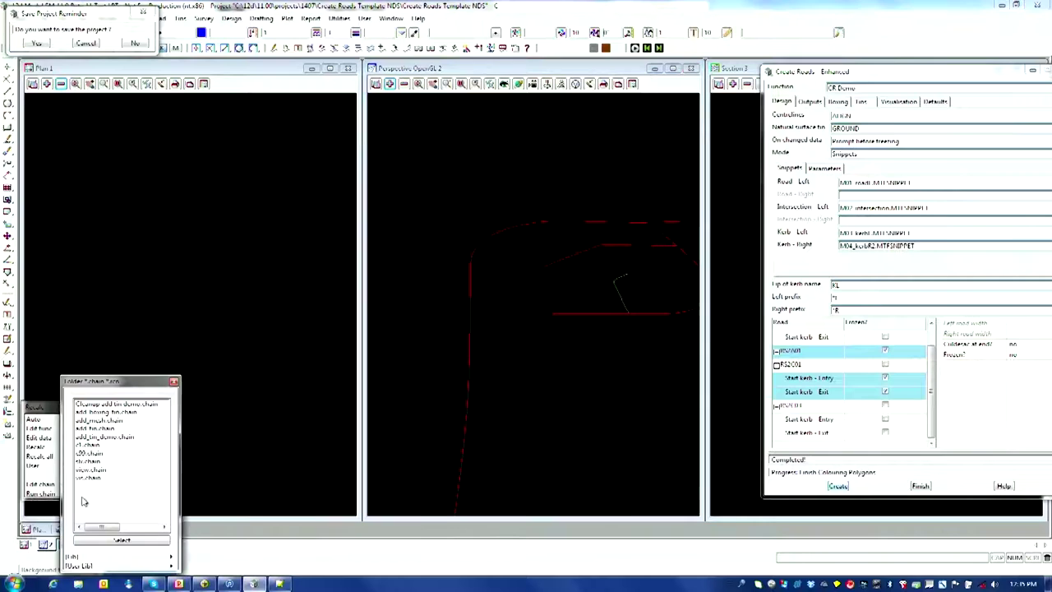
double_click(104, 420)
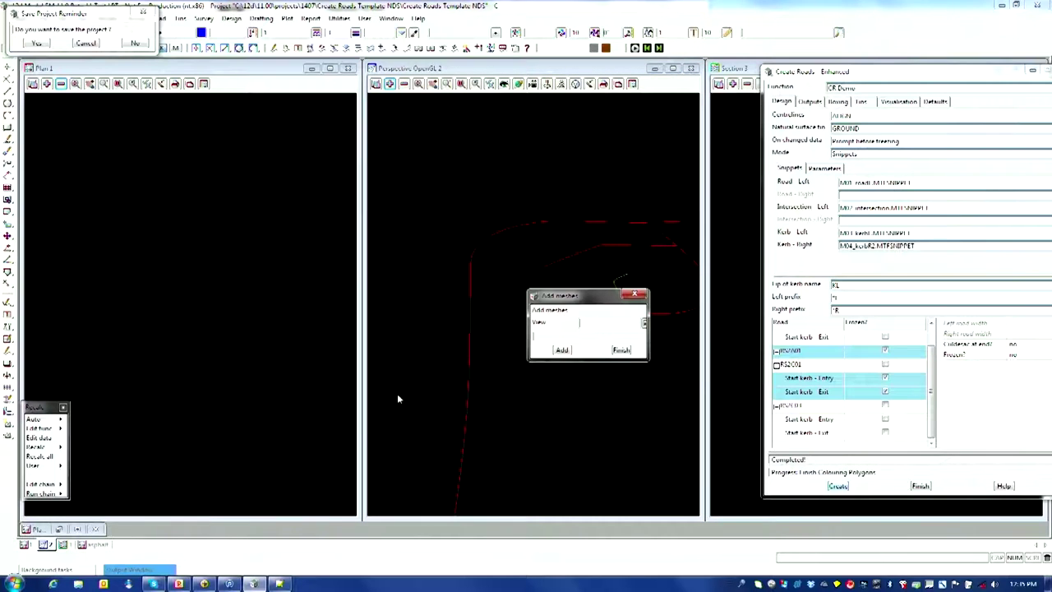
drag(579, 292, 226, 175)
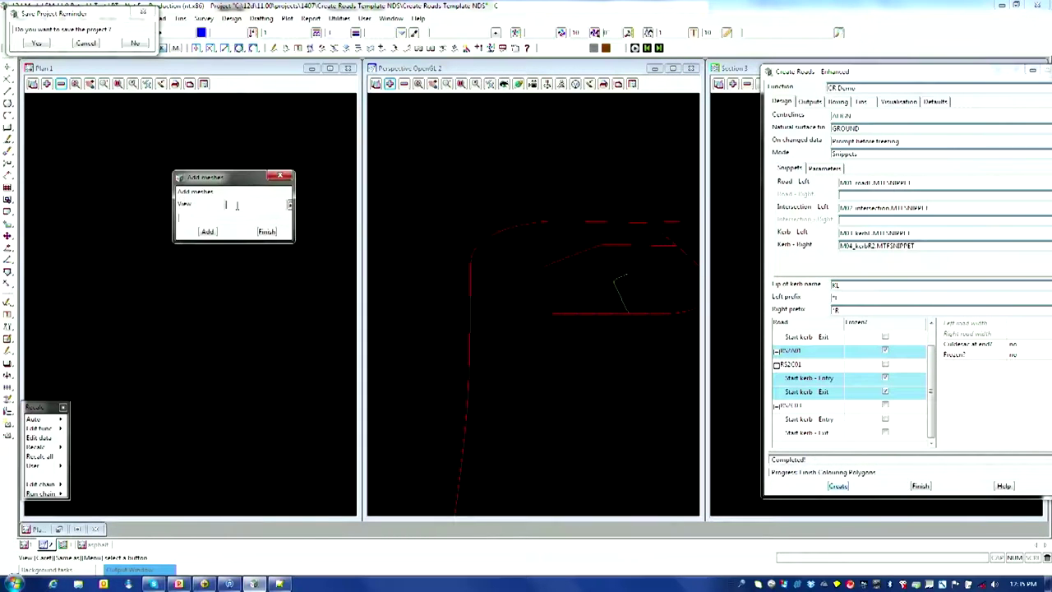
click(208, 231)
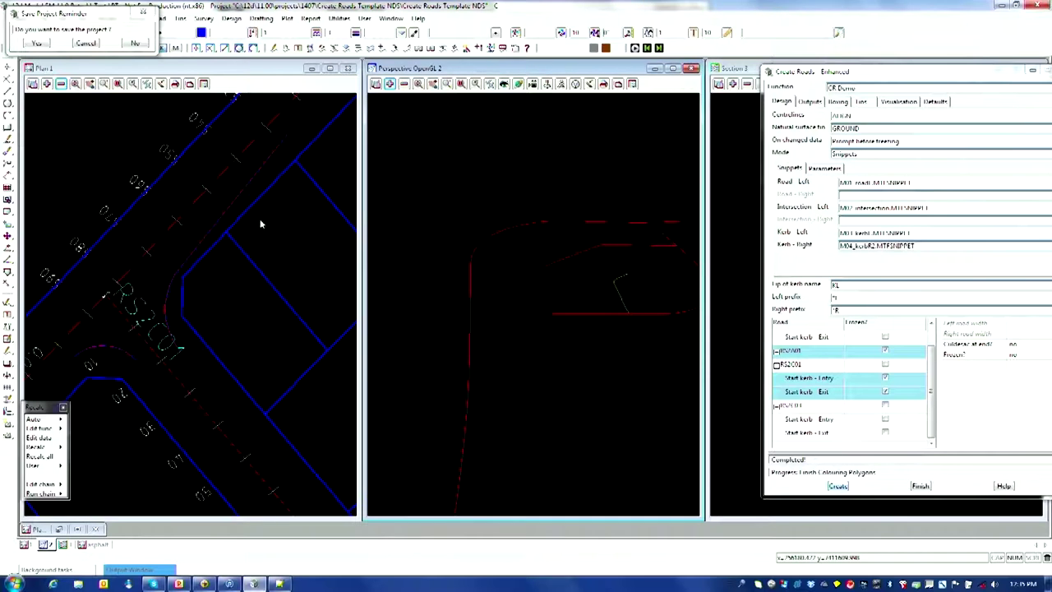
drag(608, 294, 351, 230)
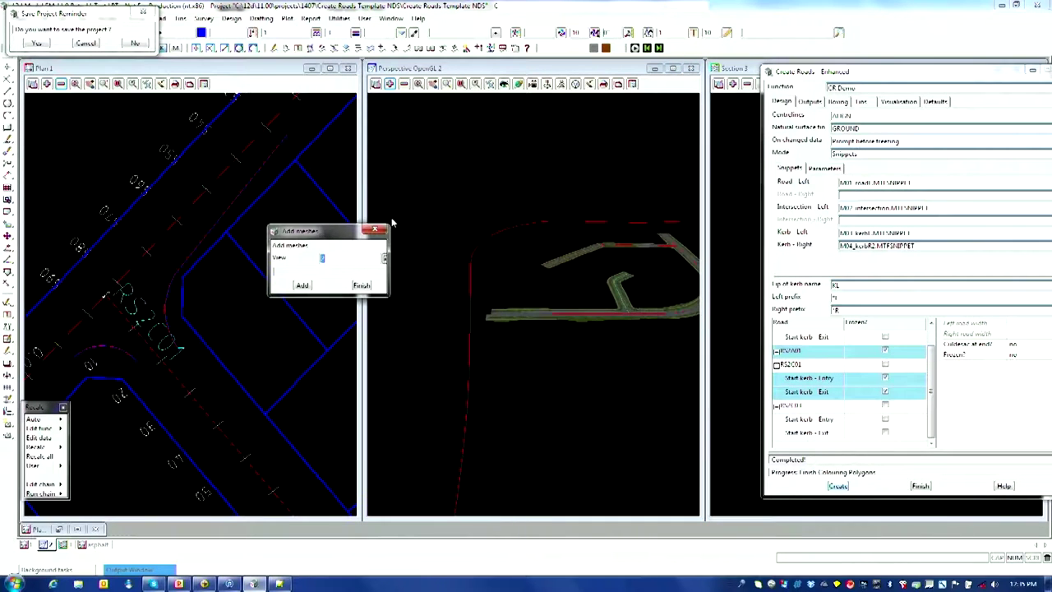
Examine the textured road meshes up close in the perspective view, with the Create Roads - Enhanced window moved aside.
click(655, 92)
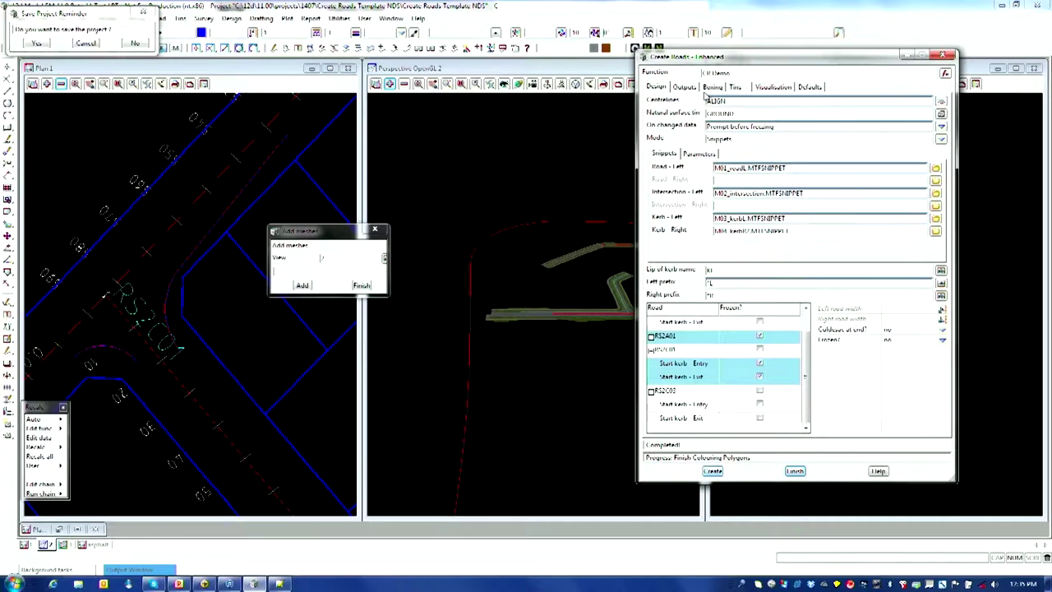
drag(685, 60, 754, 70)
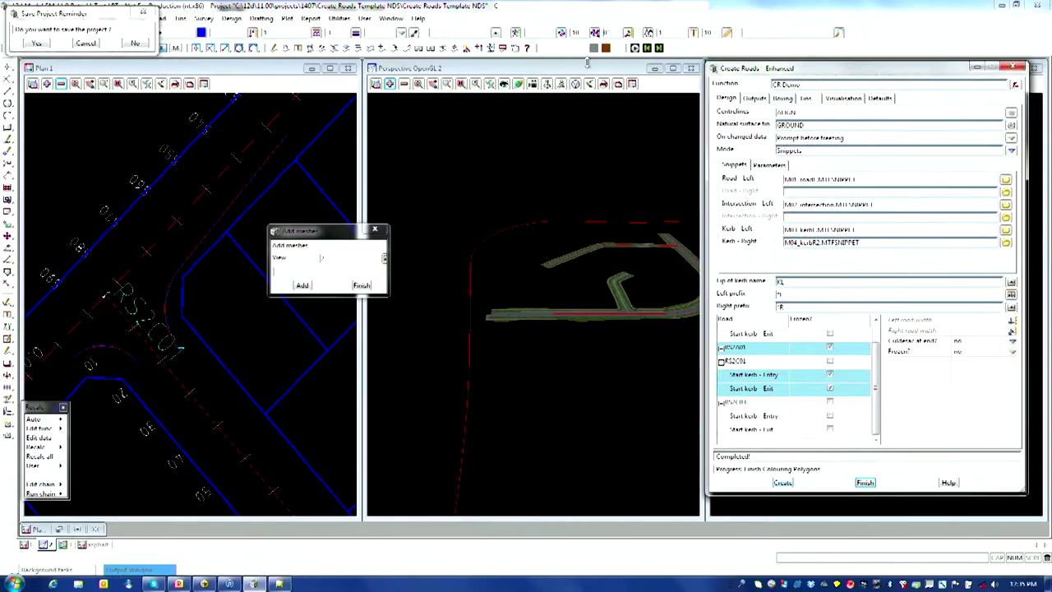
scroll(500, 326, up, 10)
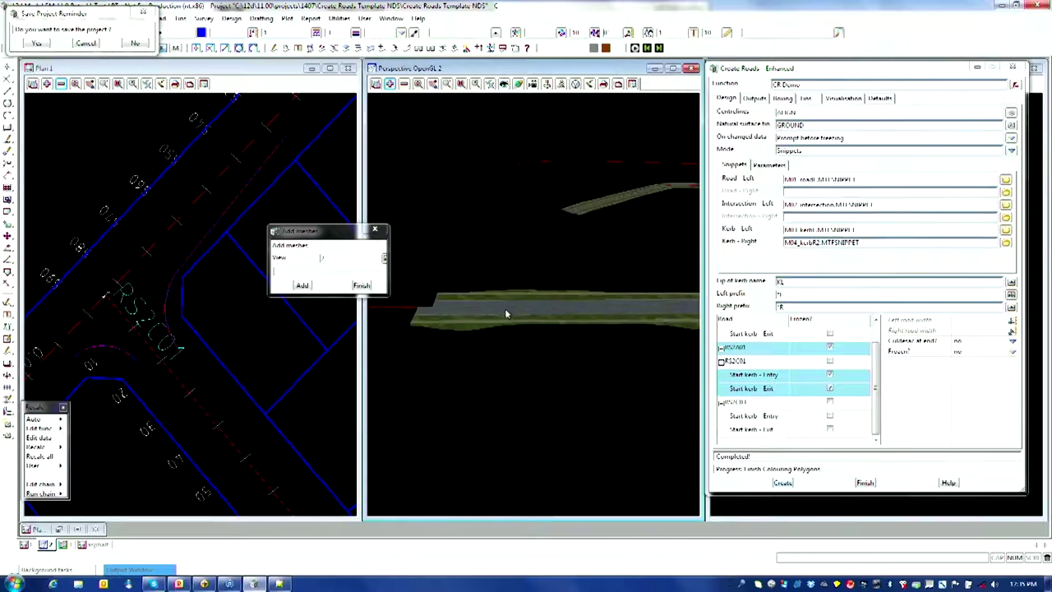
drag(500, 325, 508, 355)
scroll(486, 276, up, 5)
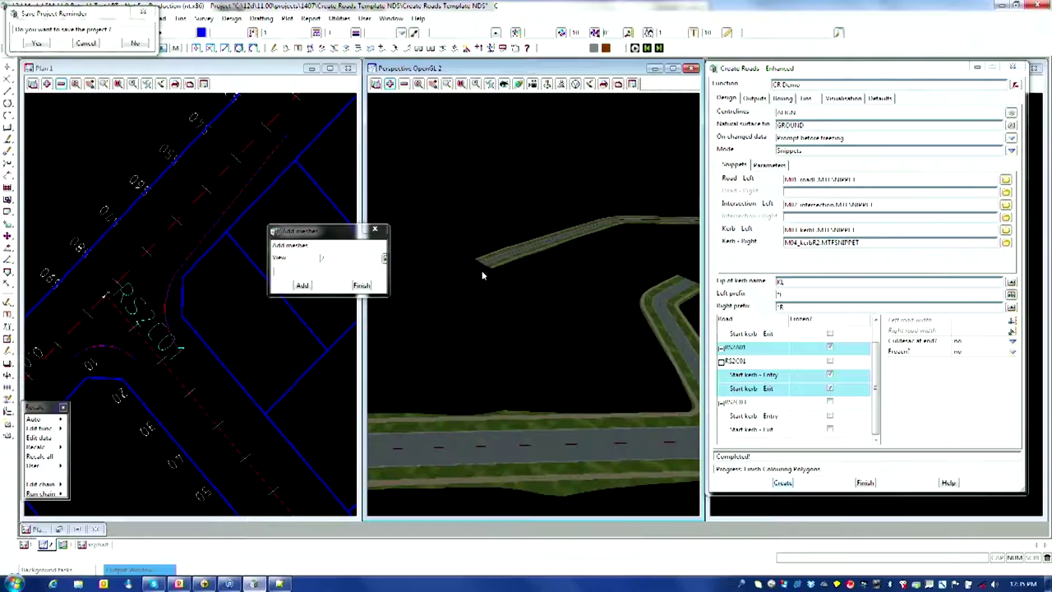
scroll(493, 275, up, 3)
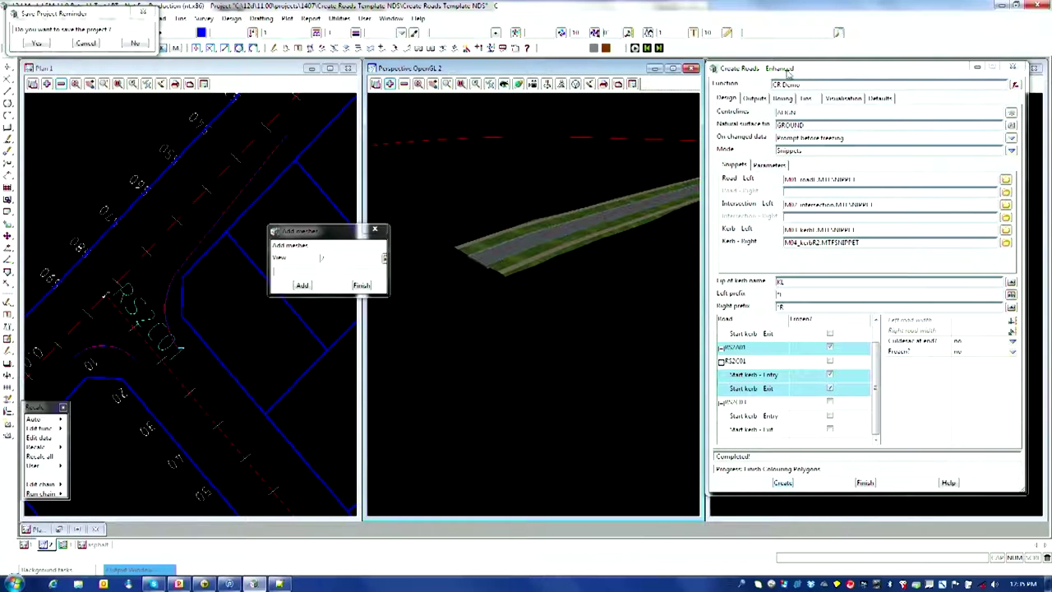
Add the road meshes to plan view 1 and finish the add meshes prompt.
drag(790, 73, 517, 233)
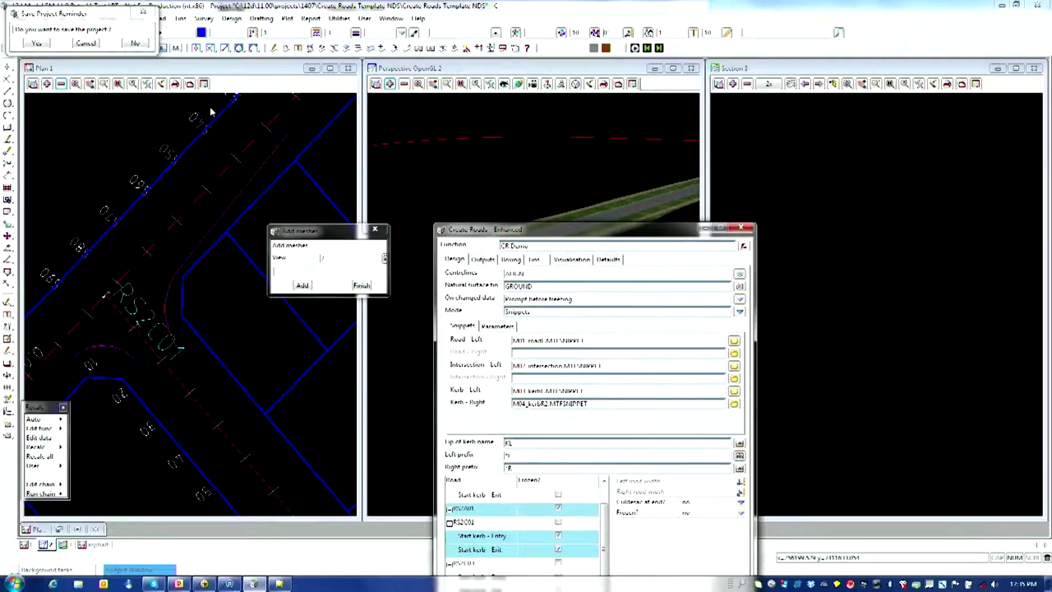
scroll(195, 256, down, 6)
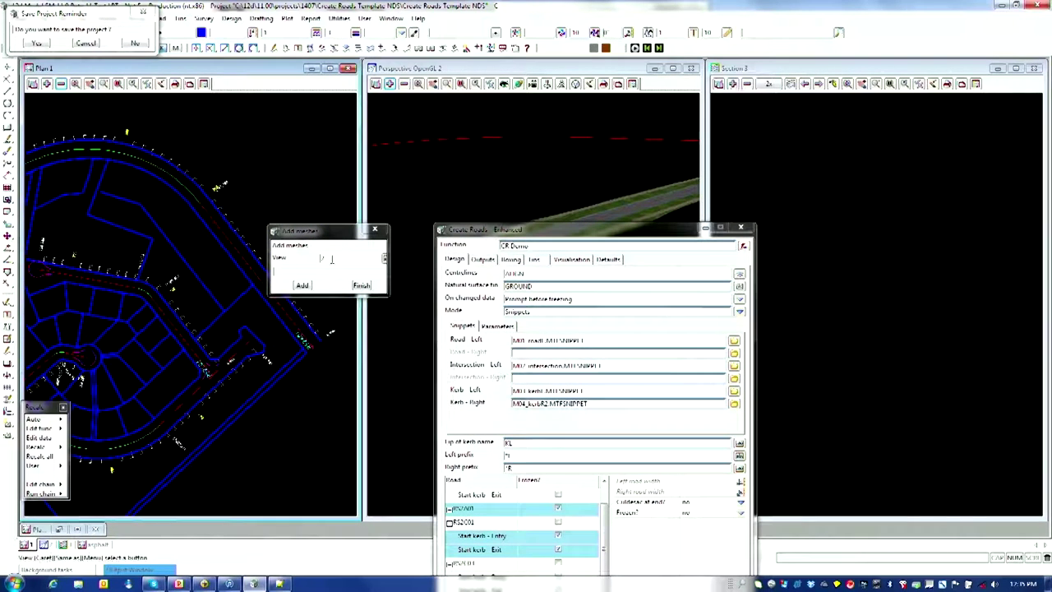
click(283, 260)
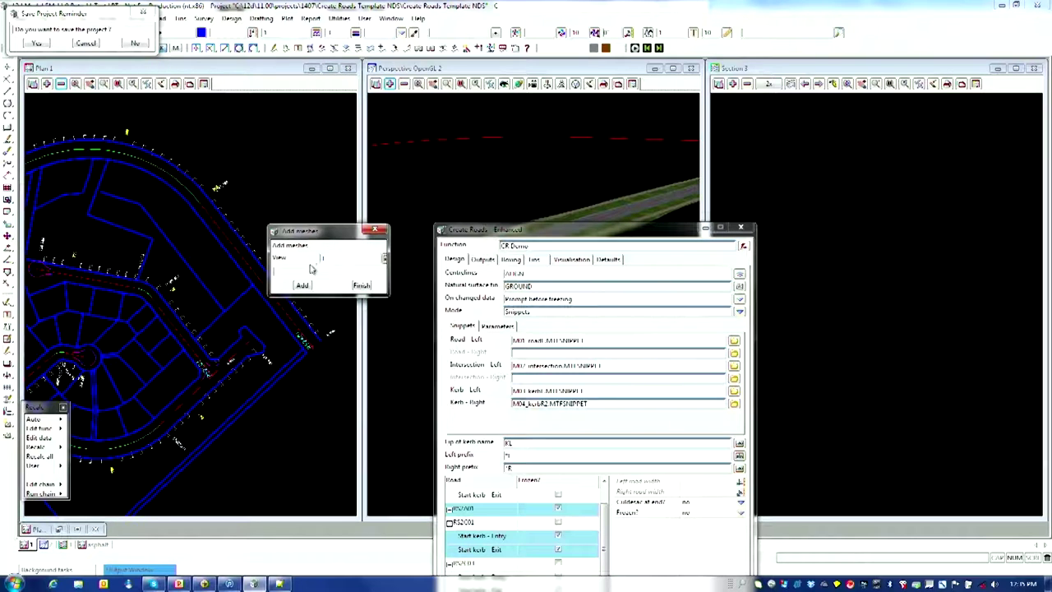
click(303, 286)
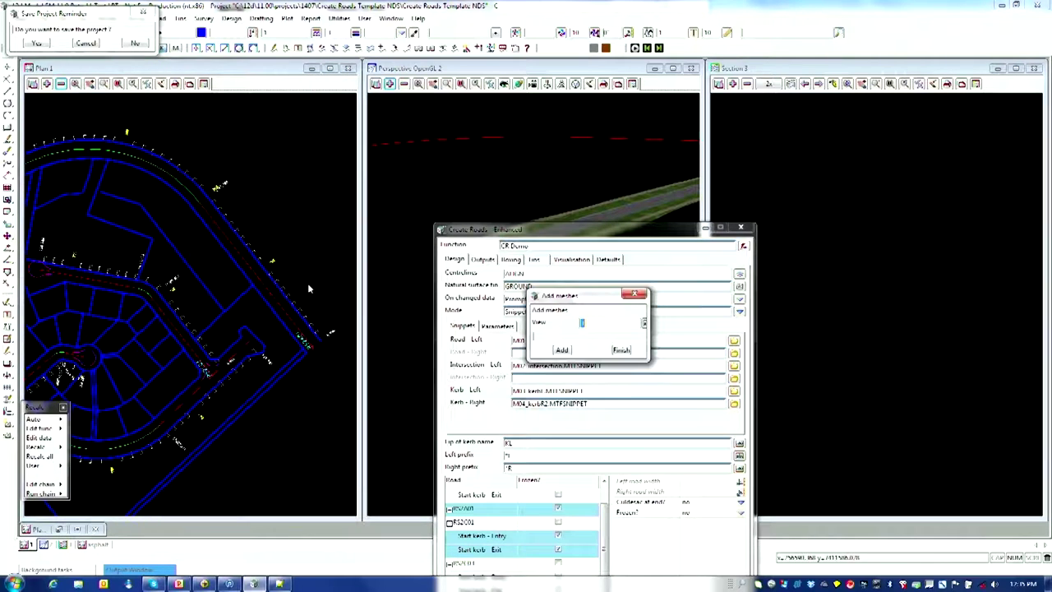
click(629, 351)
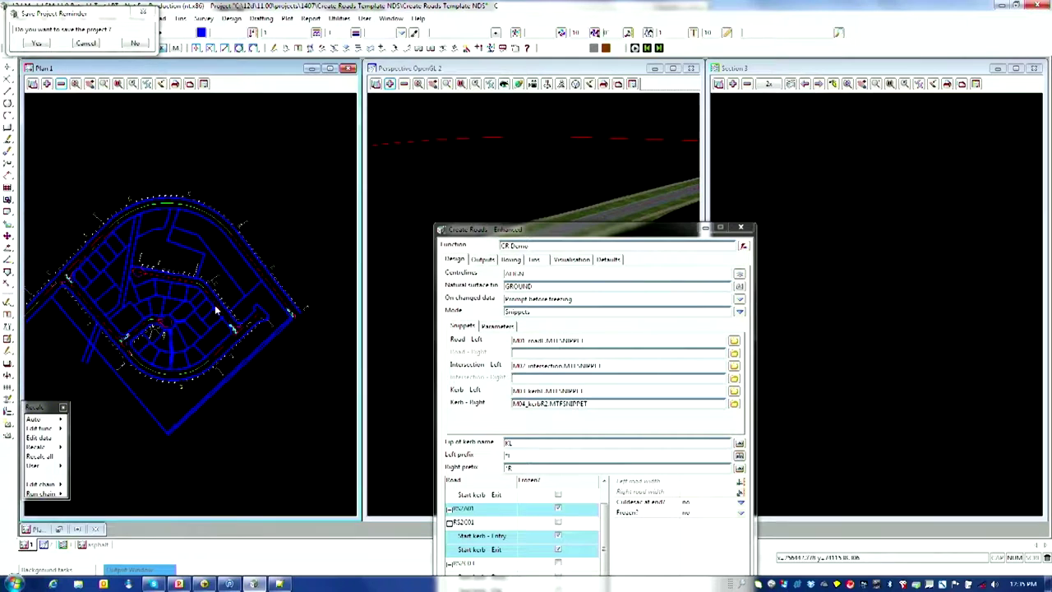
Add the road cross-section models, the Sects group covering RS2A01 to RS2C03, to the plan view.
click(48, 84)
drag(160, 166, 171, 346)
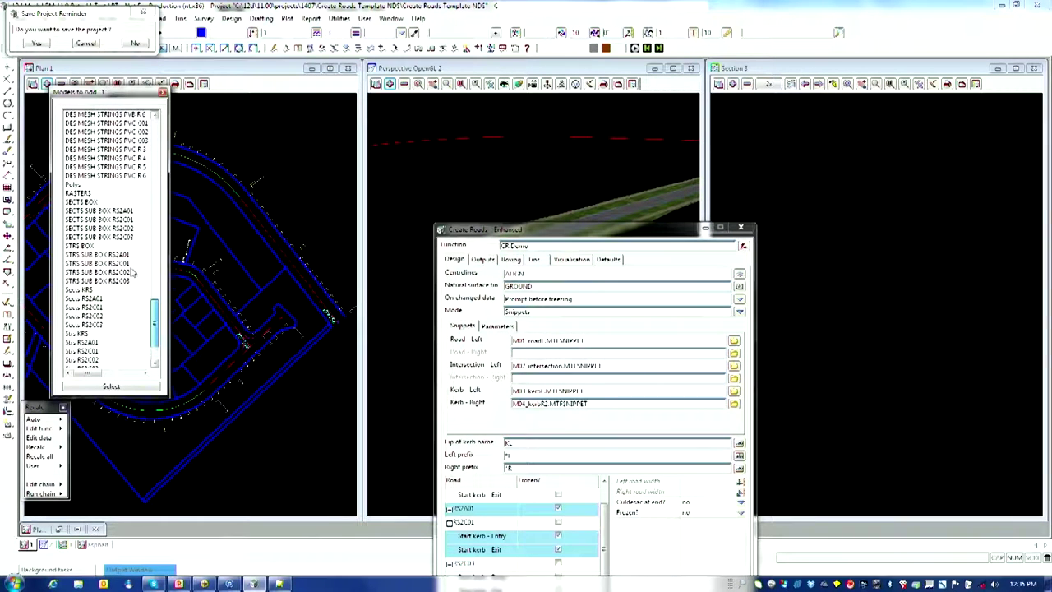
drag(89, 295, 92, 330)
click(111, 386)
scroll(233, 330, up, 3)
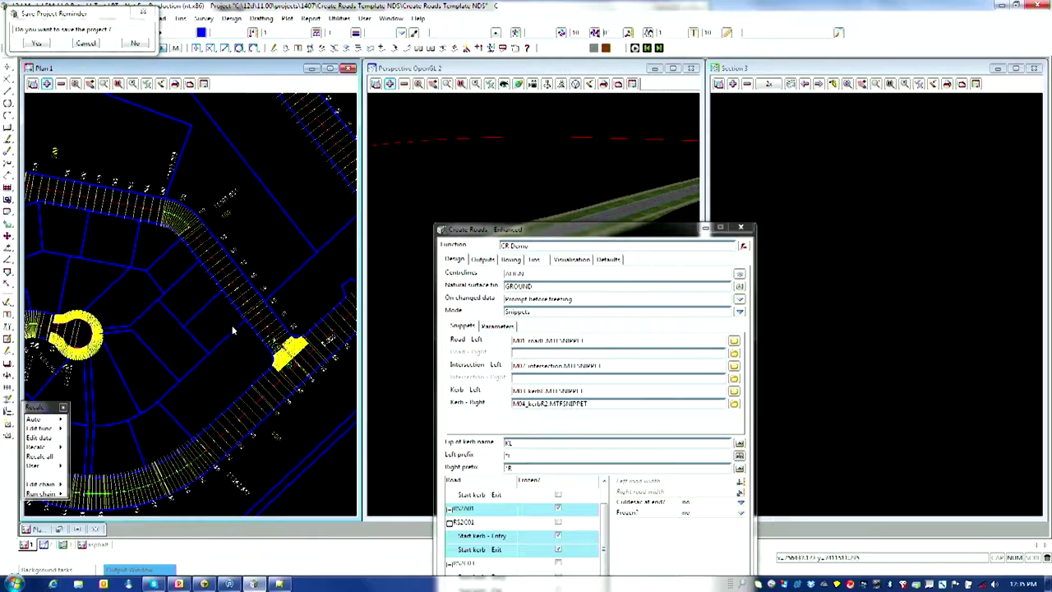
Profile a cross section of road RS2C02 in the section view and examine its pavement and kerb meshes.
click(216, 284)
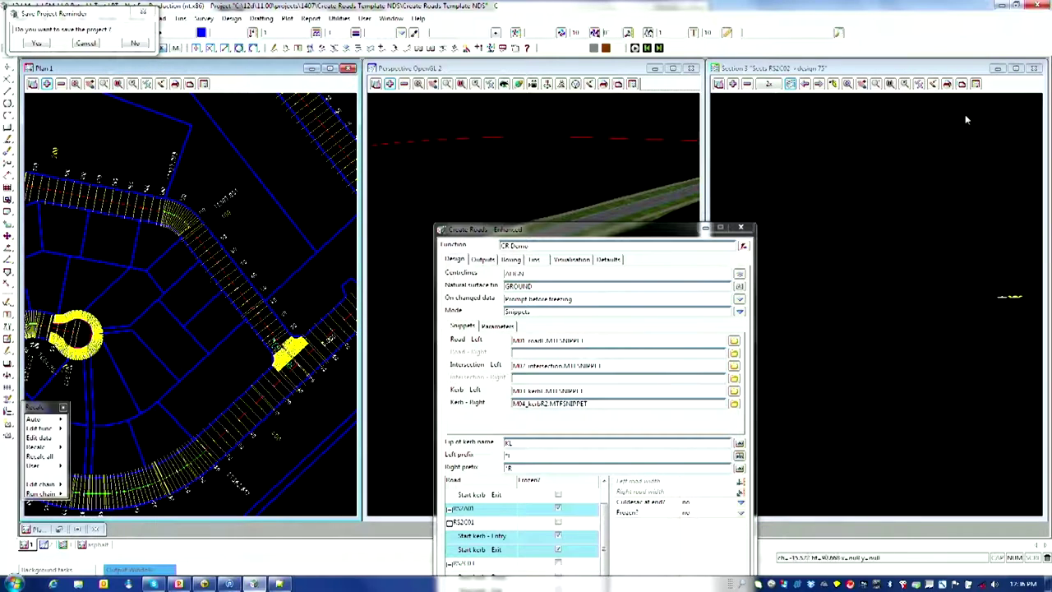
scroll(967, 295, up, 3)
scroll(967, 299, up, 5)
scroll(955, 306, up, 1)
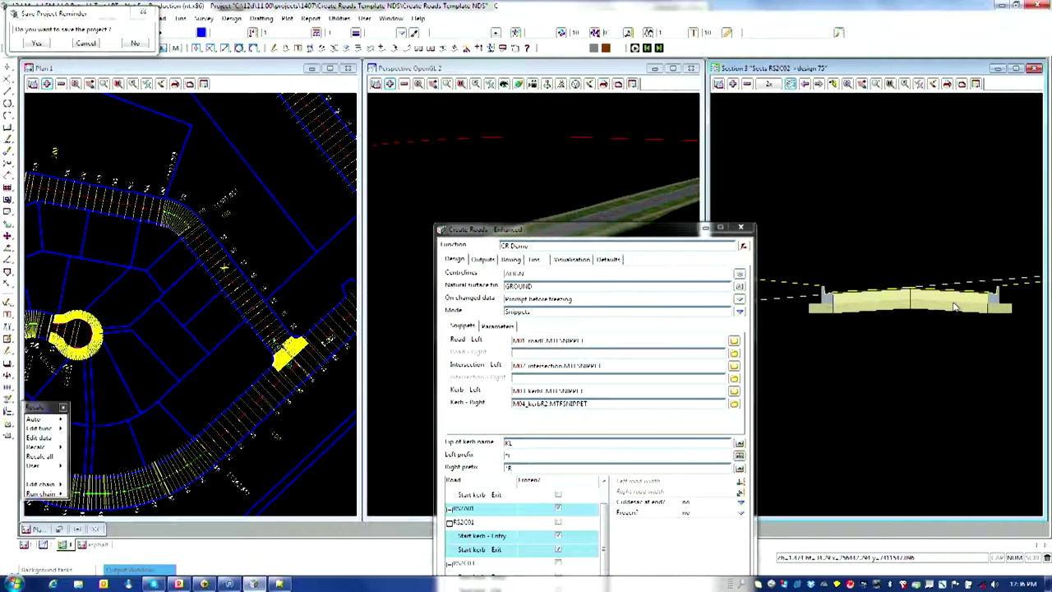
scroll(956, 307, up, 1)
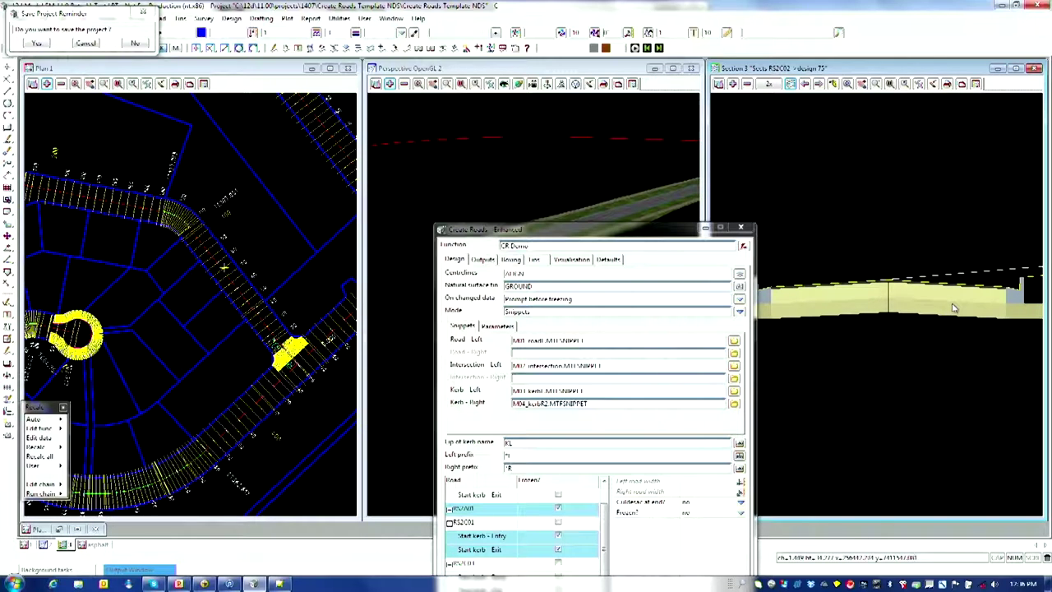
scroll(956, 306, up, 3)
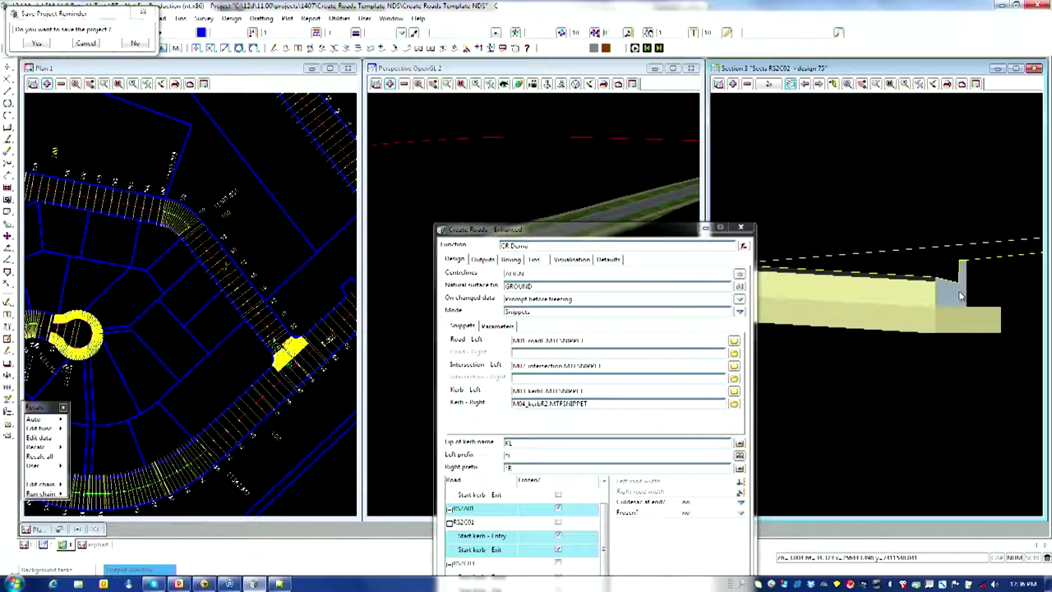
scroll(958, 297, down, 2)
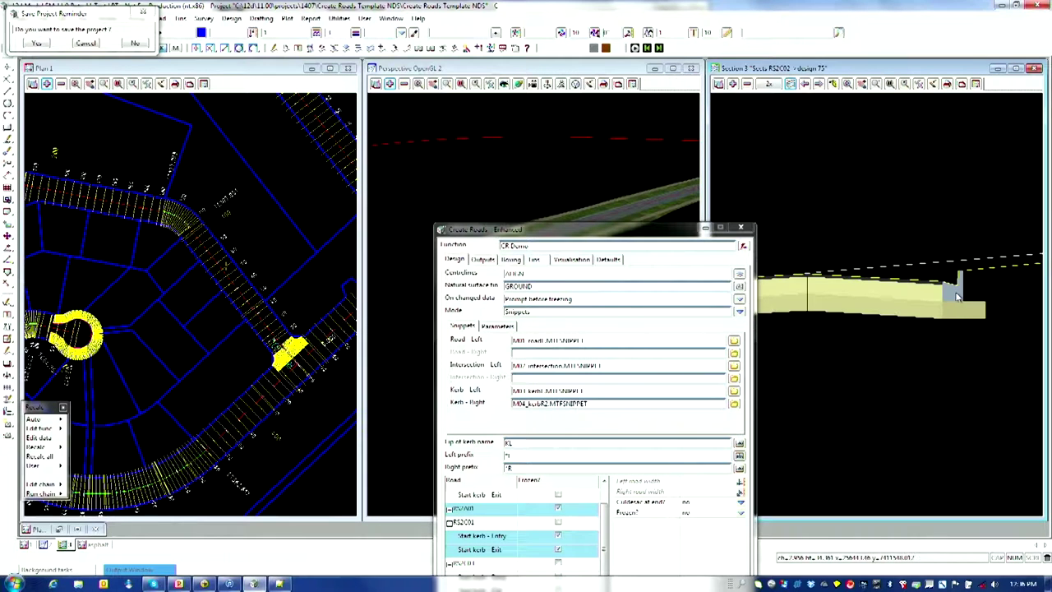
scroll(957, 298, down, 2)
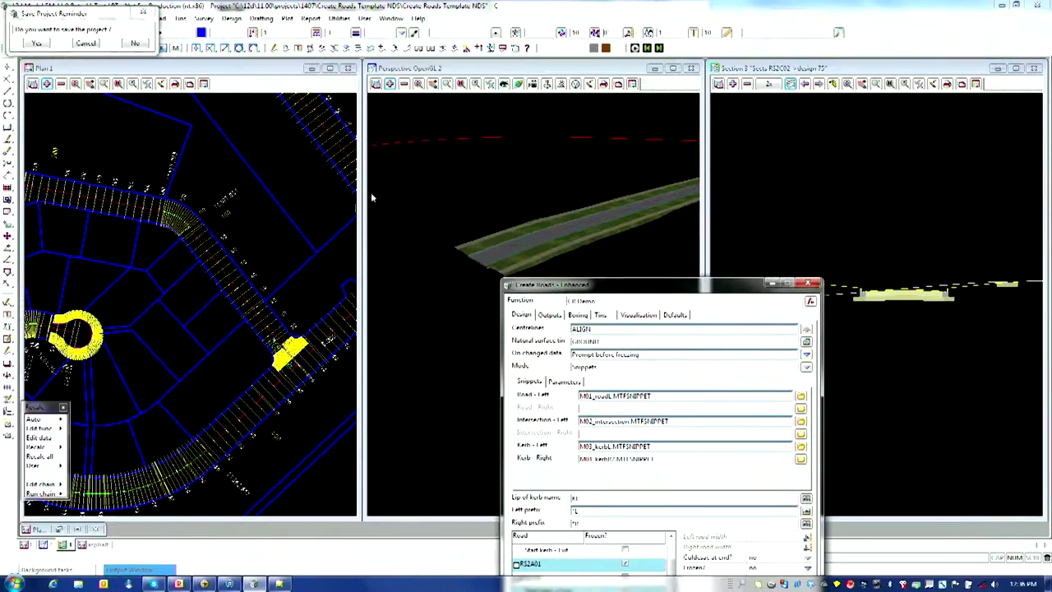
Inspect the road mesh surface in the perspective view with the Create Roads - Enhanced window moved clear of it.
click(570, 171)
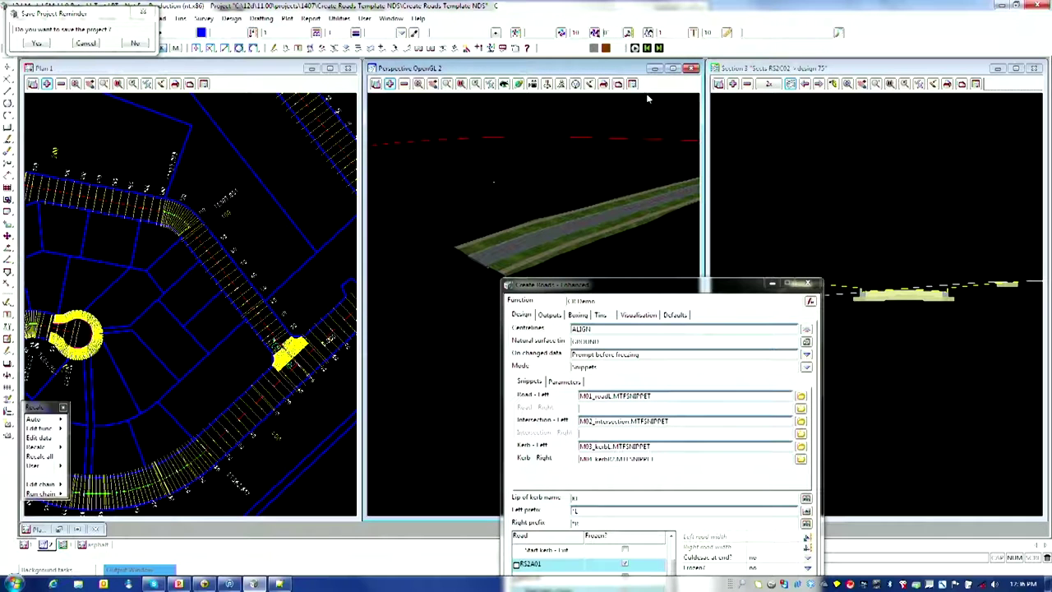
drag(622, 289, 820, 217)
click(559, 188)
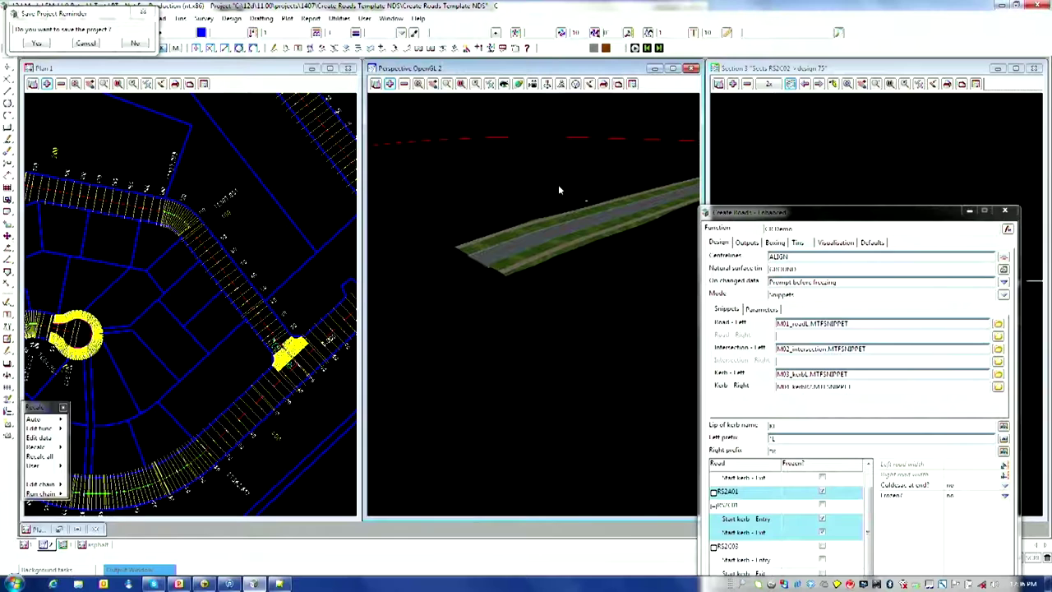
drag(537, 250, 543, 323)
Cut a dynamic two-point profile through the meshes beside the yellow intersection in plan and examine the pavement in the section view.
drag(870, 220, 553, 123)
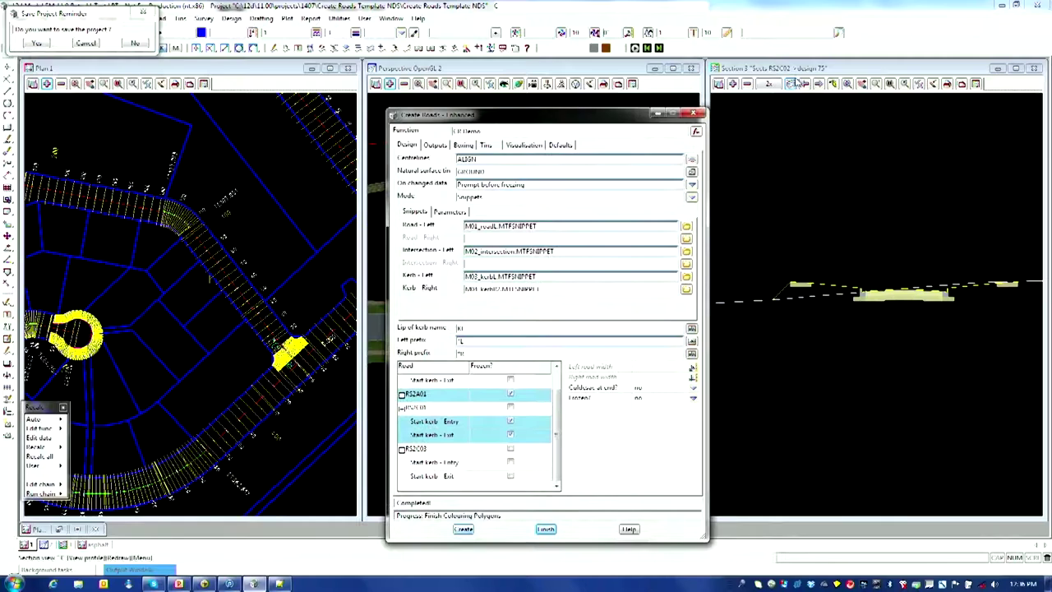
click(790, 86)
click(812, 130)
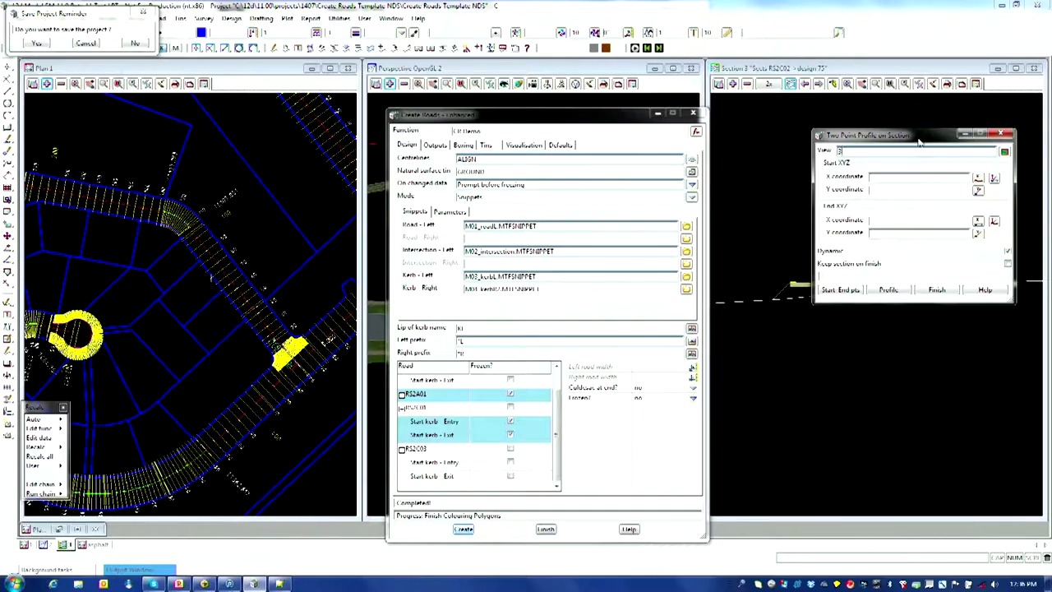
drag(919, 141, 459, 87)
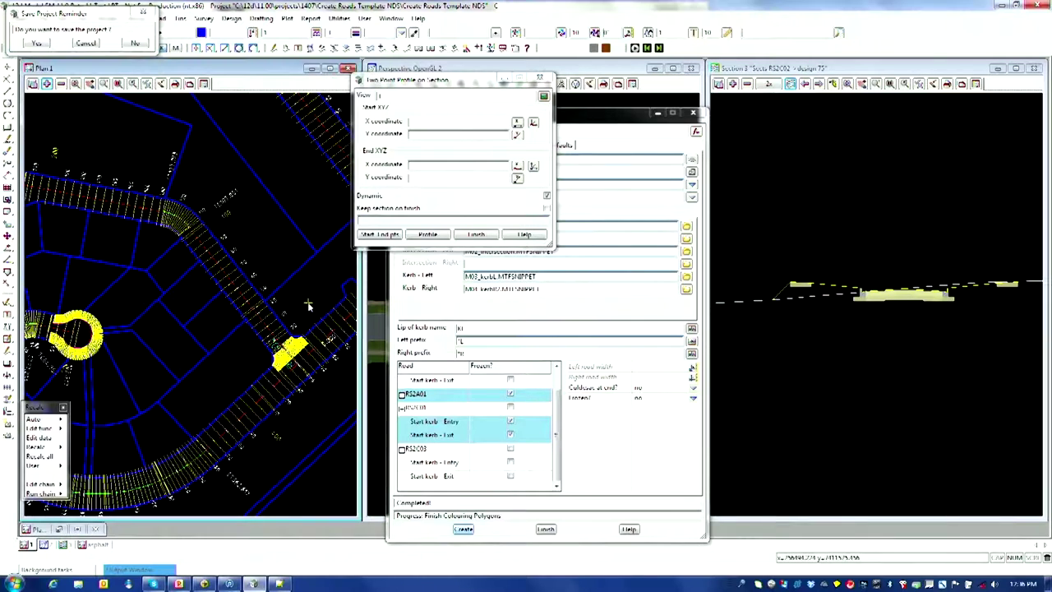
click(392, 236)
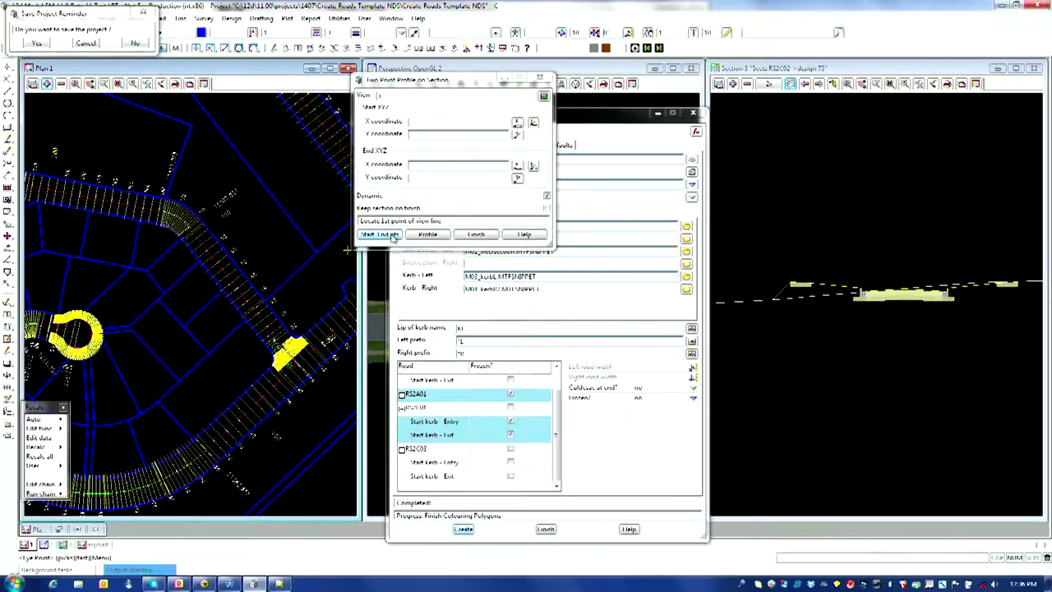
click(303, 312)
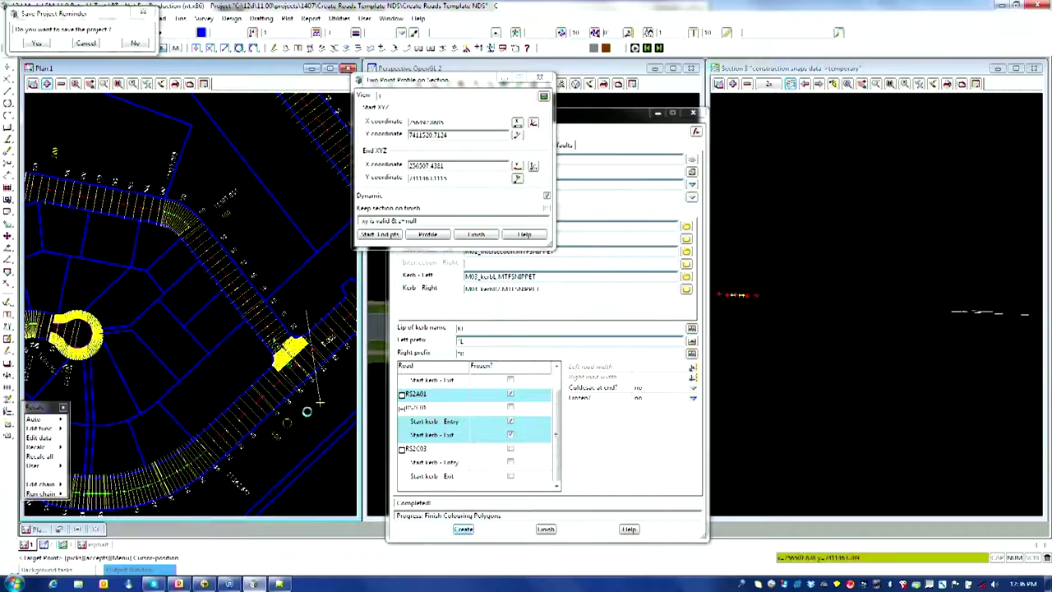
click(298, 418)
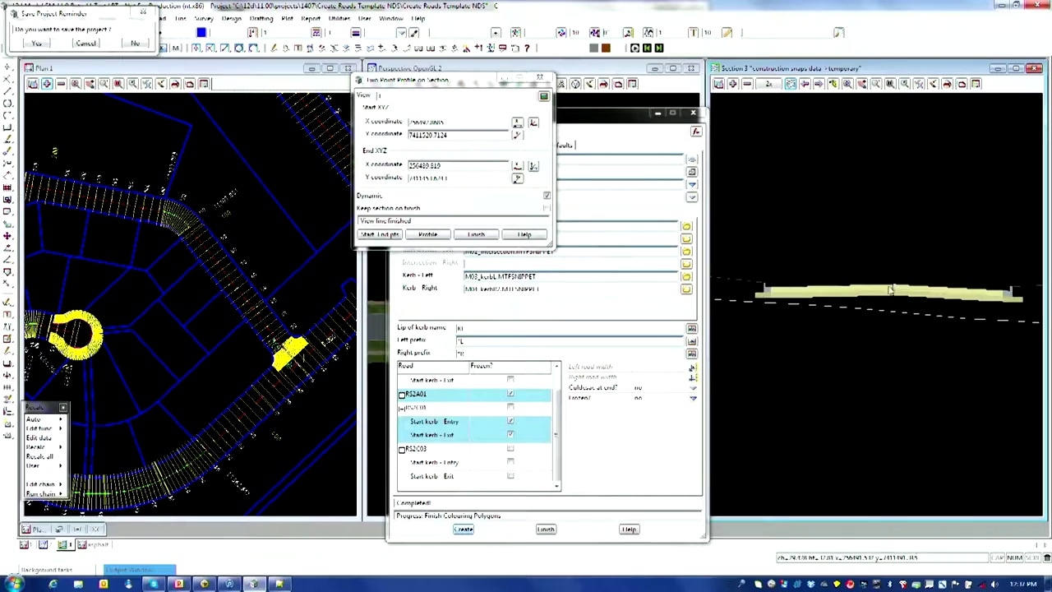
scroll(892, 290, up, 1)
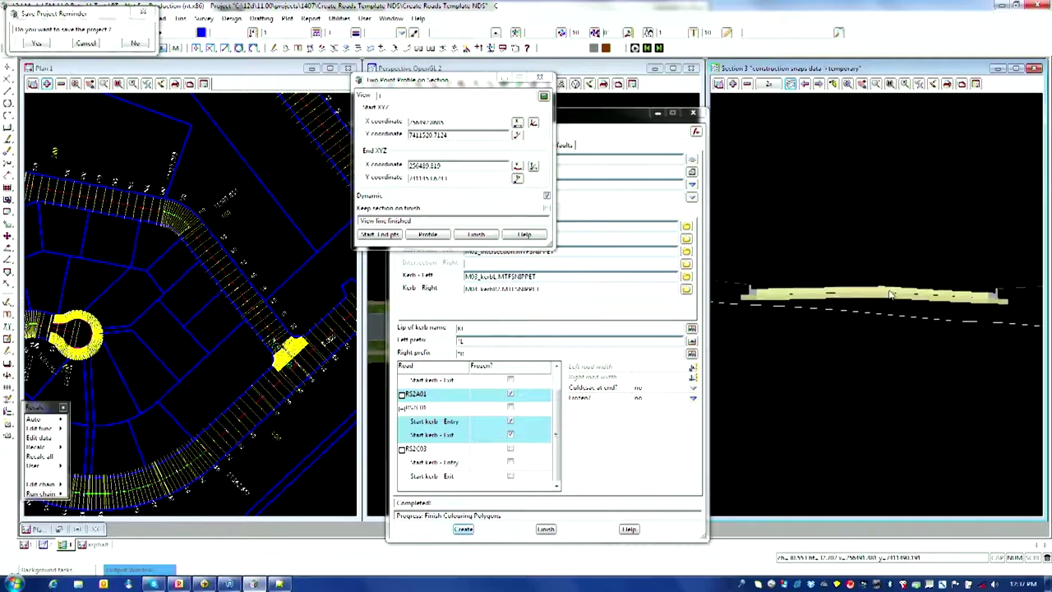
scroll(882, 290, up, 1)
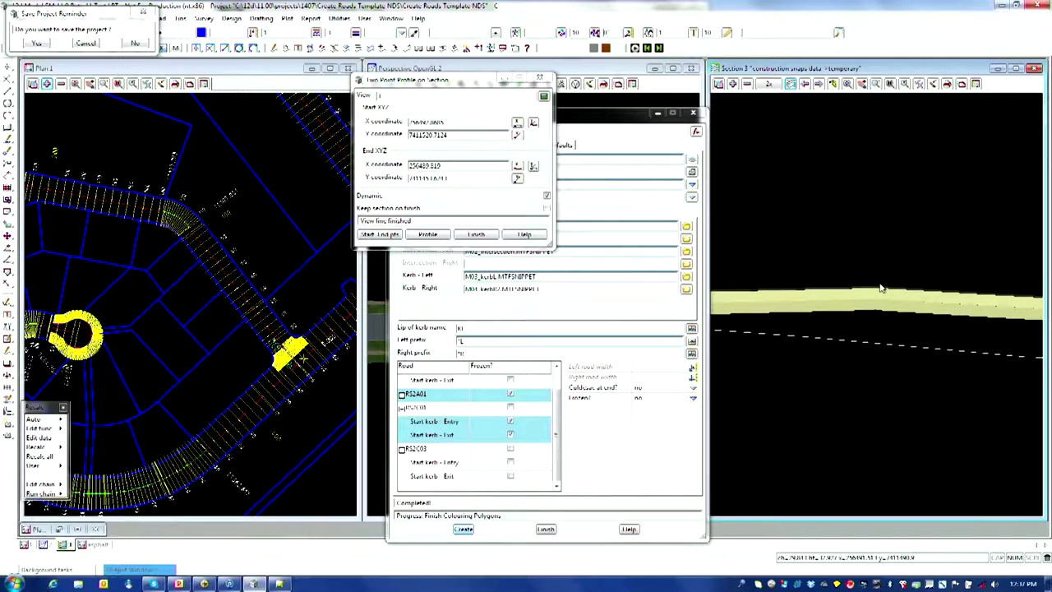
scroll(895, 291, down, 2)
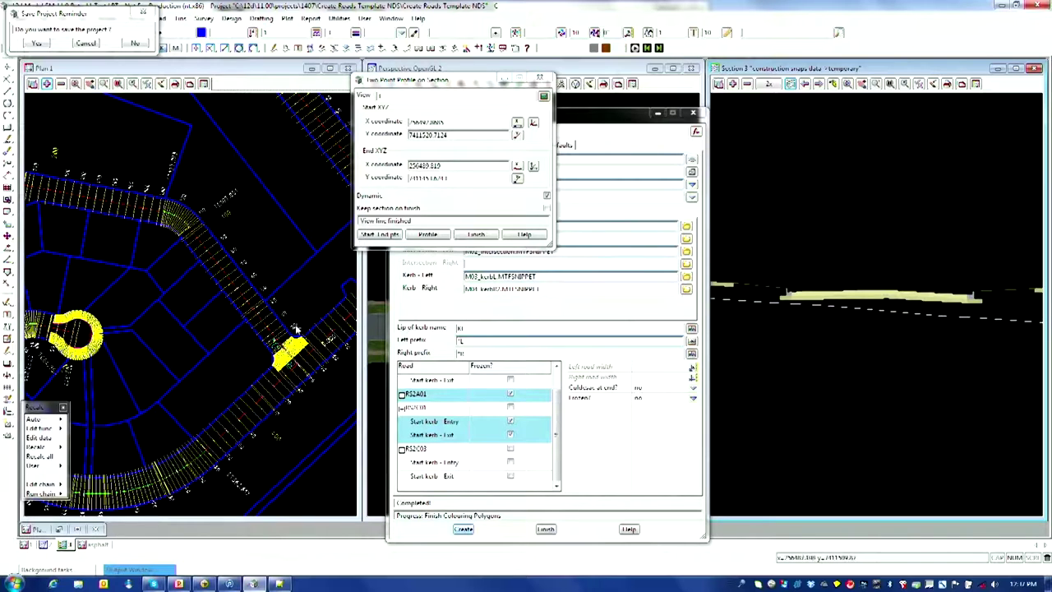